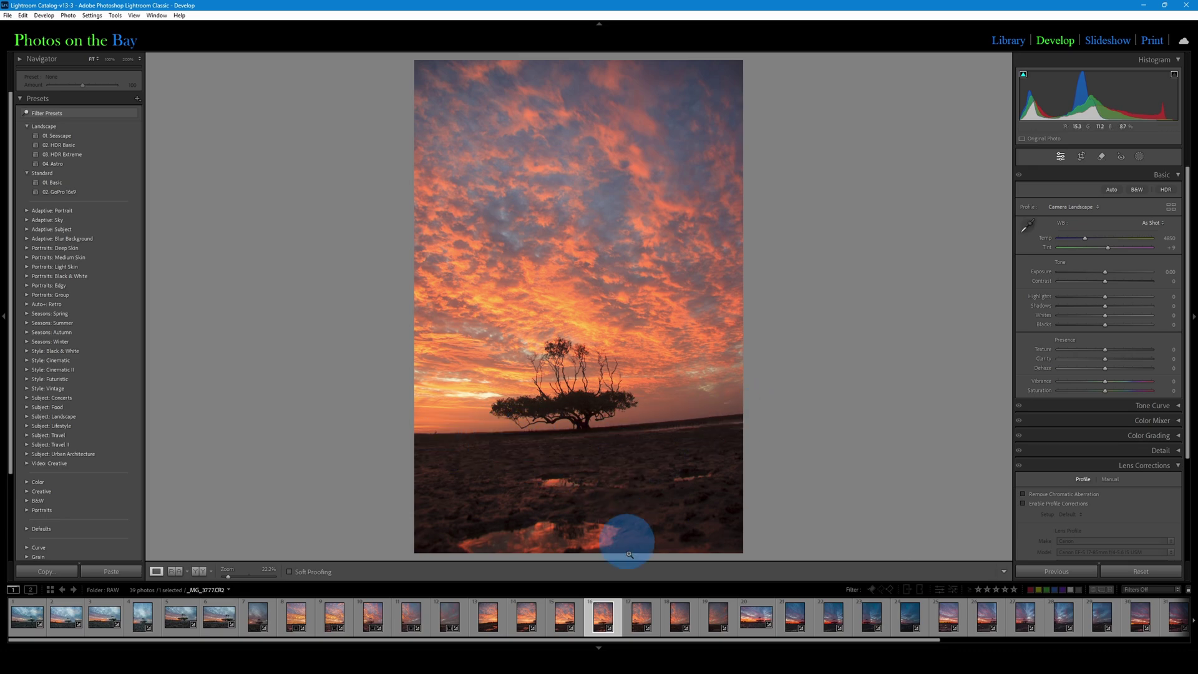
Start a panorama merge of the seven sunset frames from _MG_3774.CR2 through _MG_3780.CR2
left_click(635, 615)
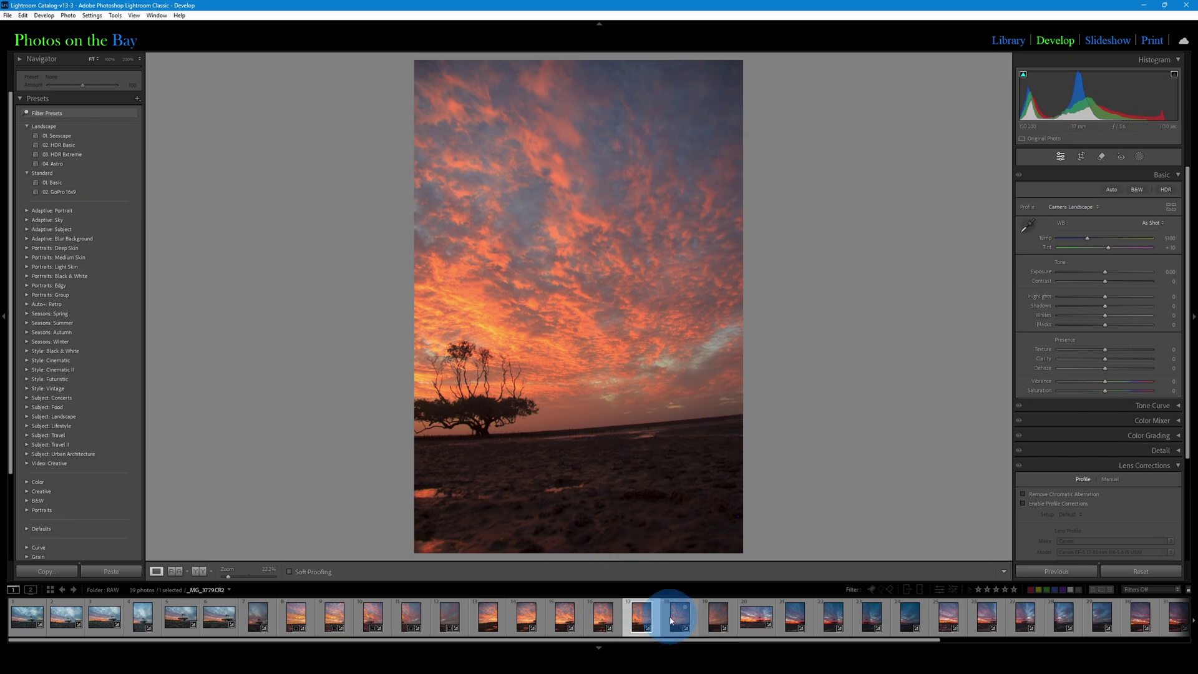
left_click(530, 621)
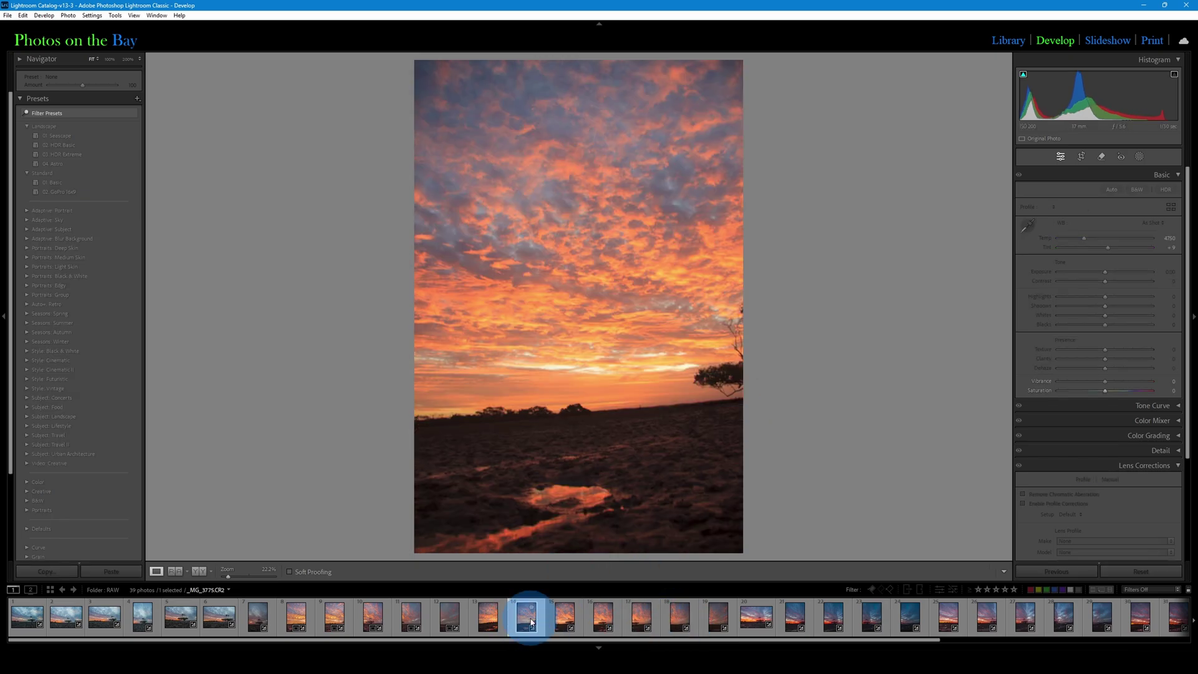
left_click(480, 622)
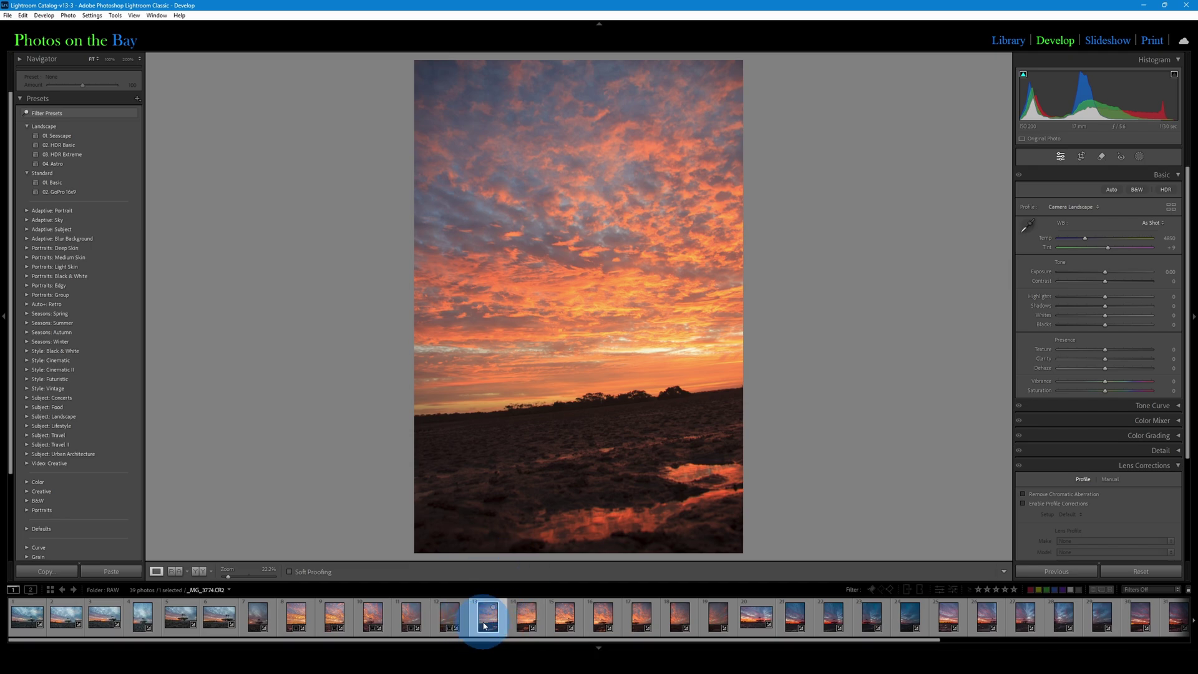
left_click(486, 624)
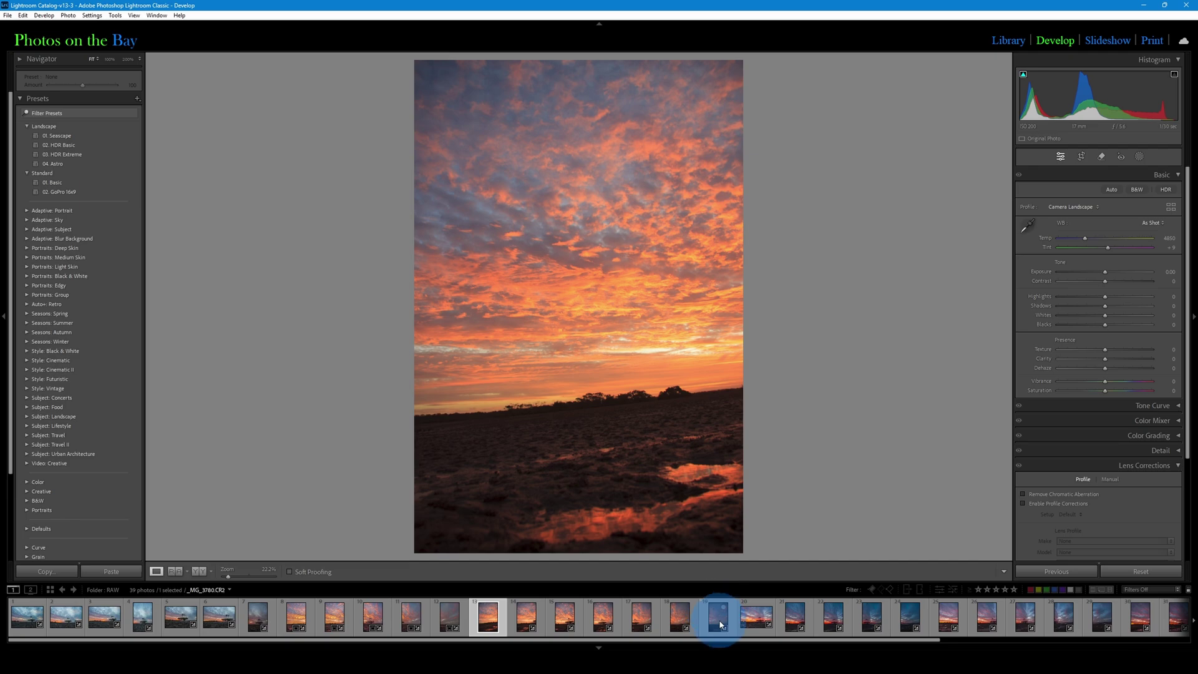
left_click(720, 624, "shift")
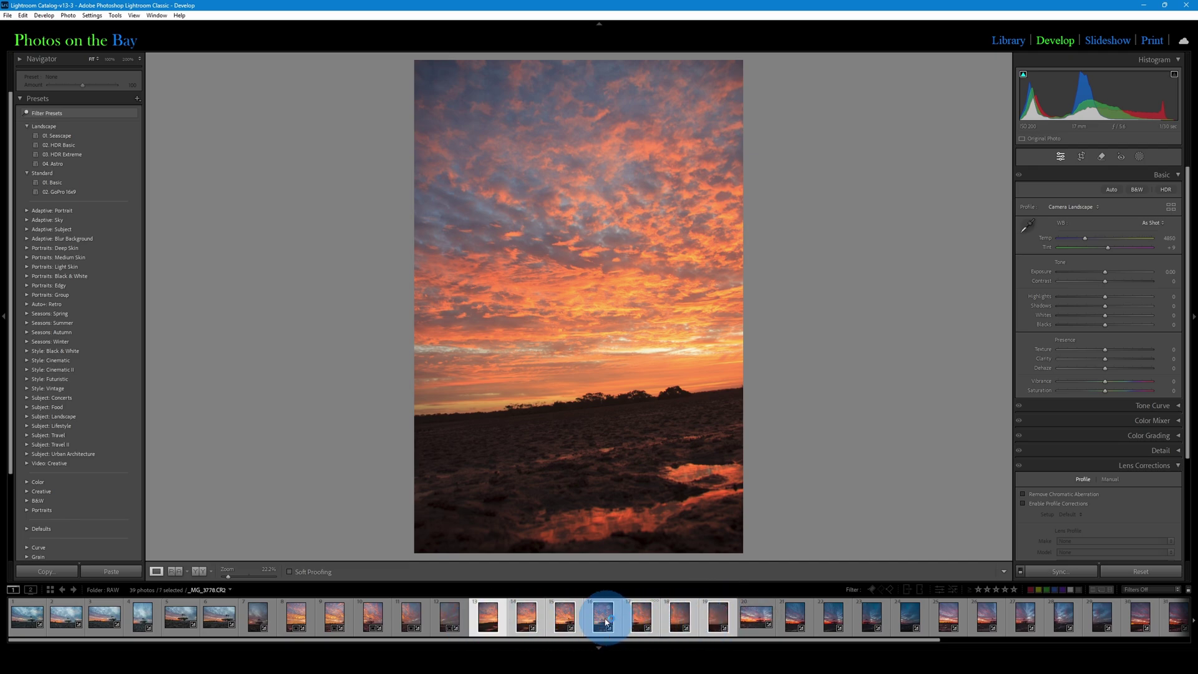
right_click(597, 620)
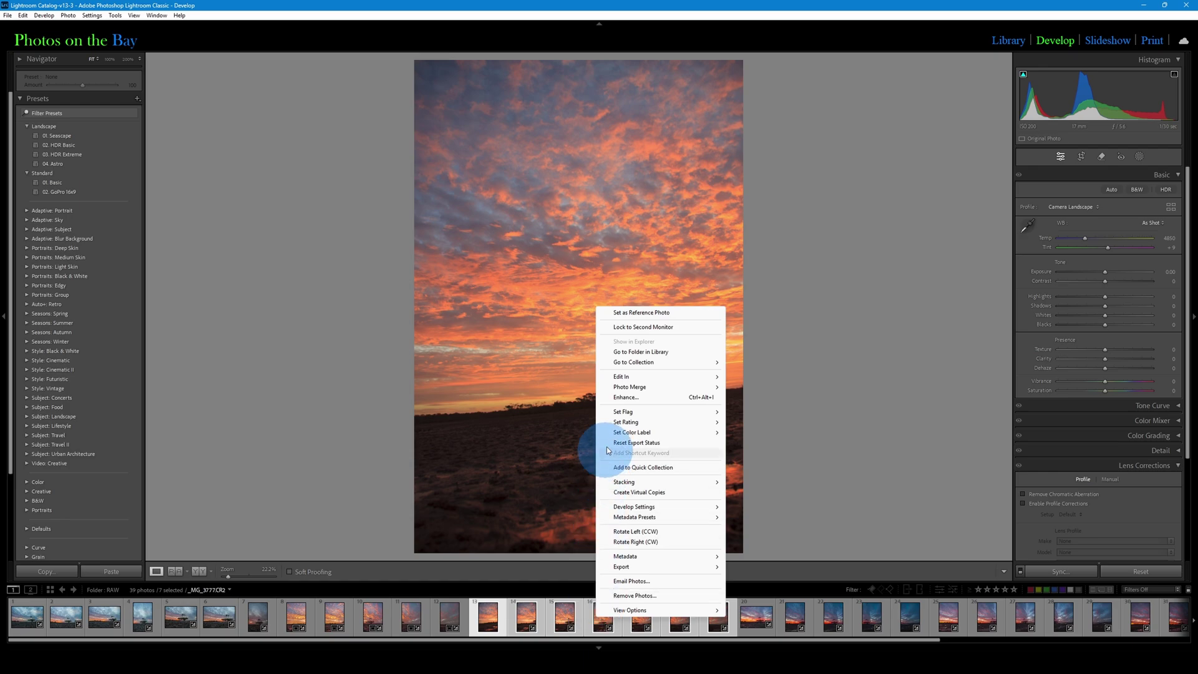
mouse_move(631, 390)
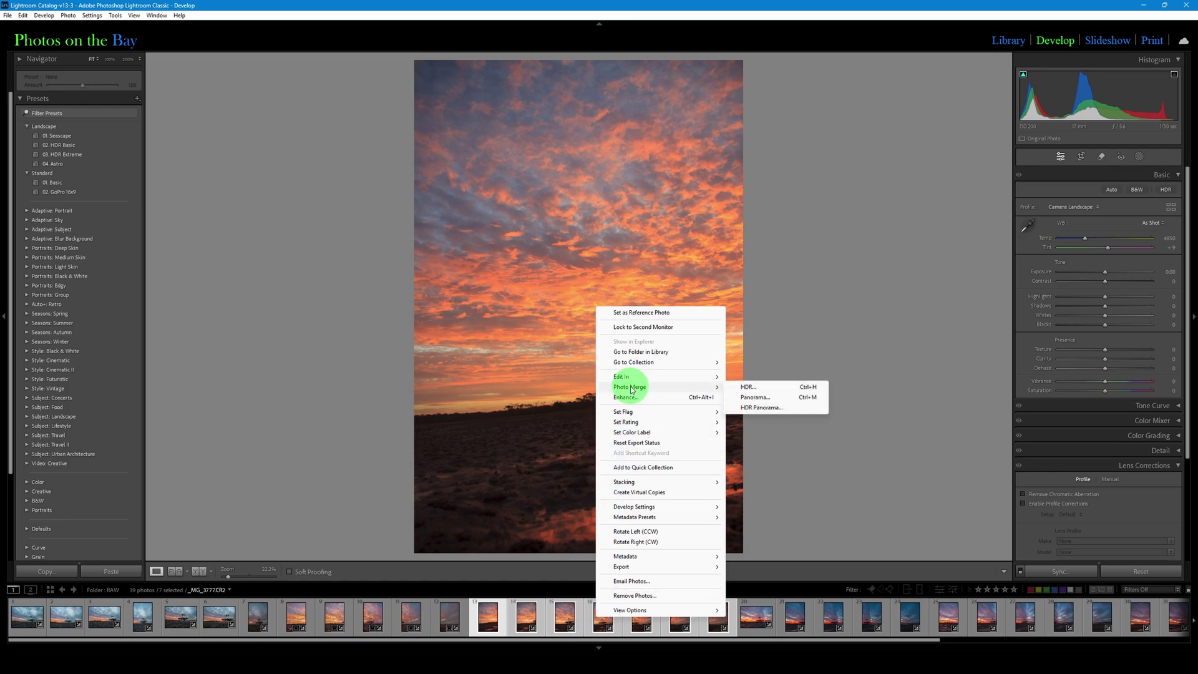
left_click(764, 400)
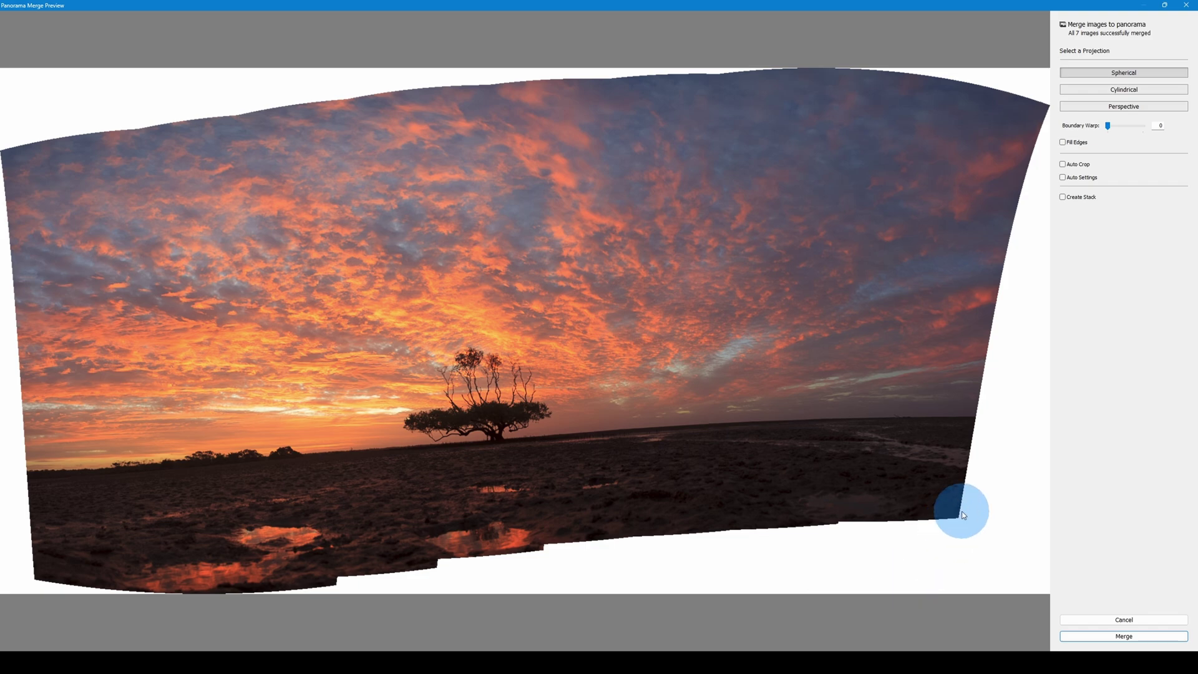
Compare the Spherical, Cylindrical and Perspective projections in the panorama preview, ending on Spherical
left_click(1125, 74)
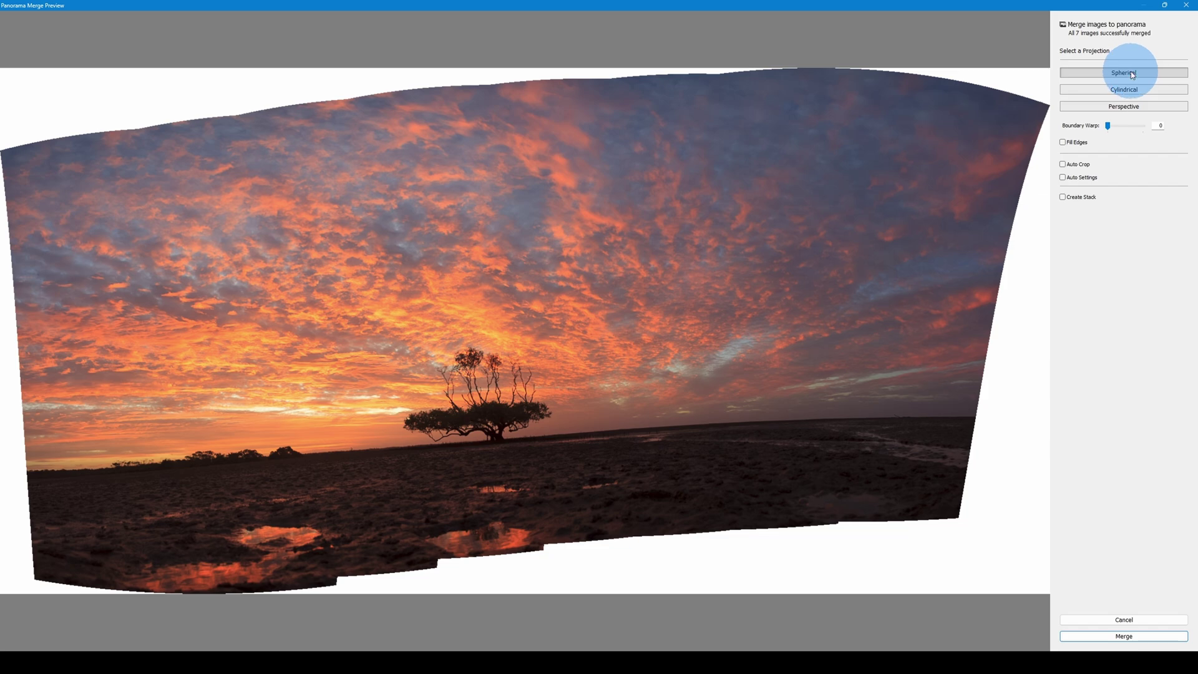
left_click(1135, 90)
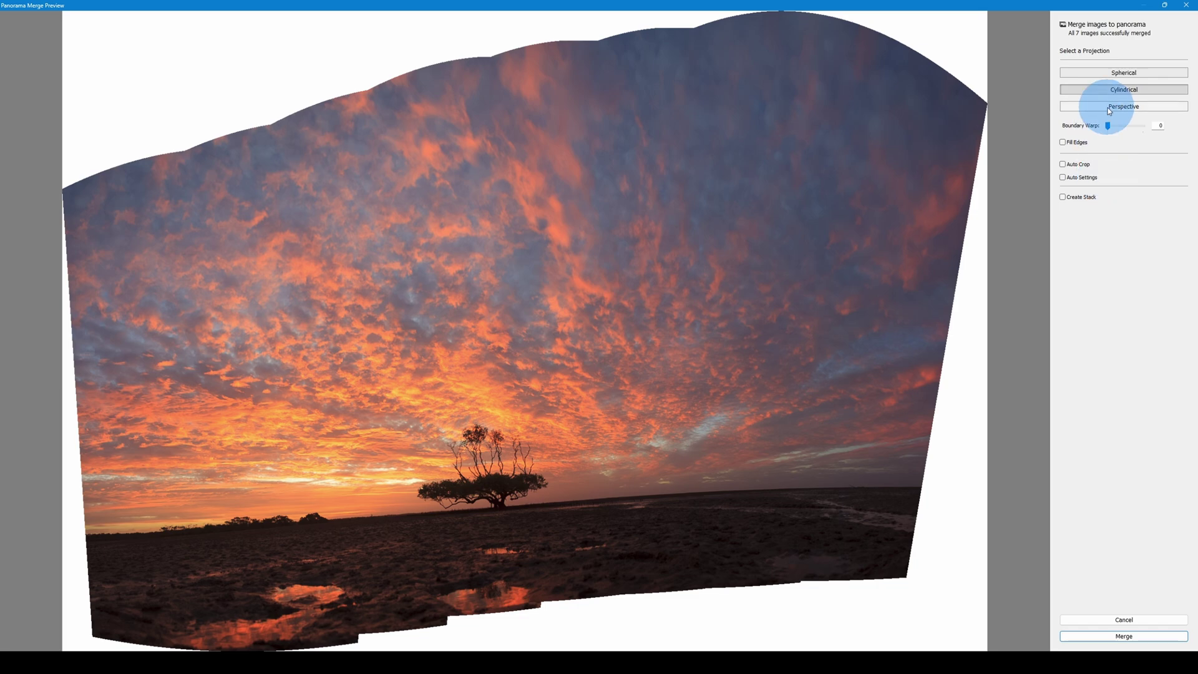
left_click(1135, 109)
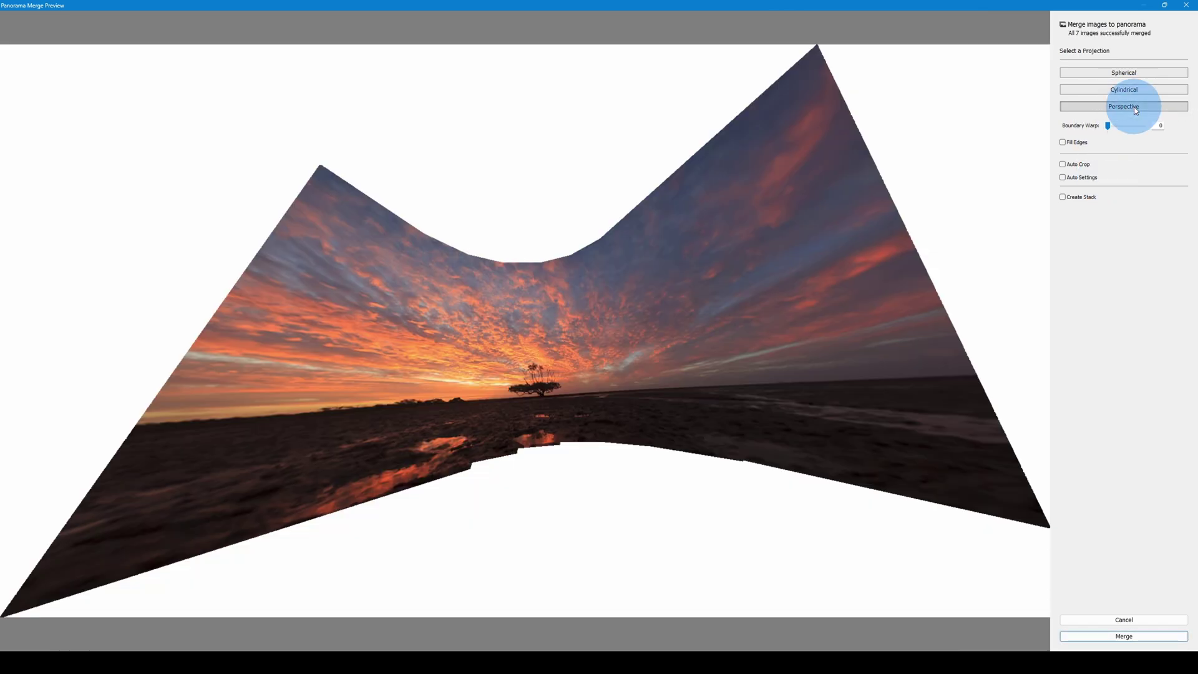
left_click(1134, 92)
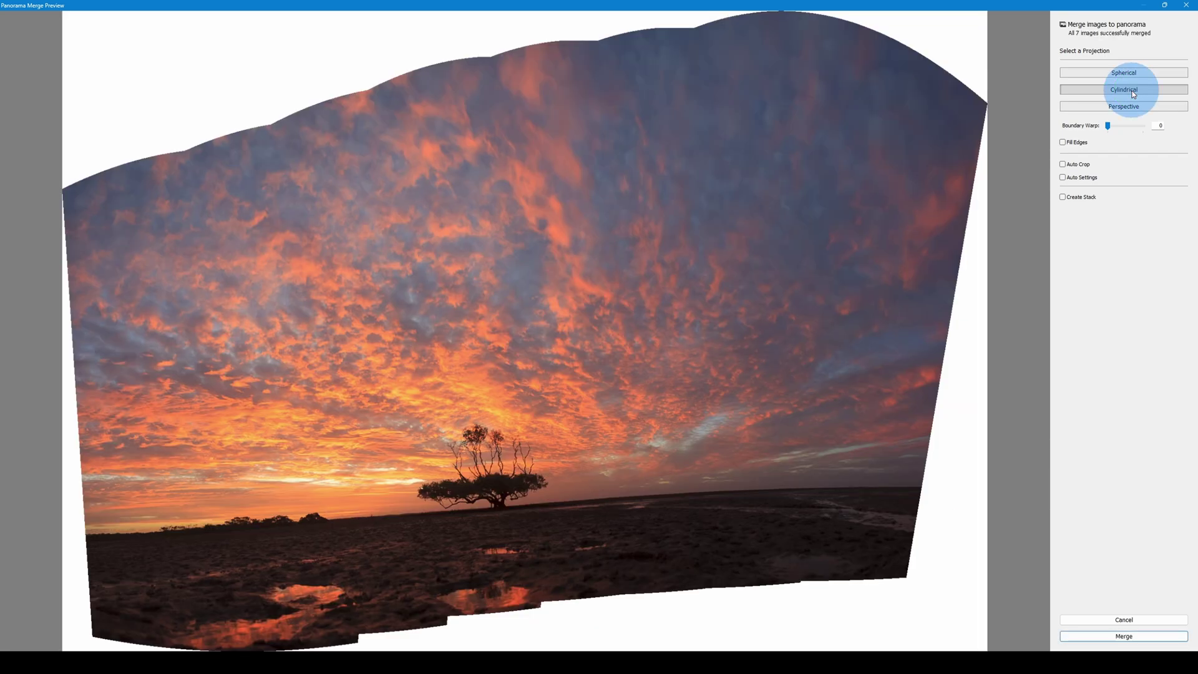
left_click(1142, 73)
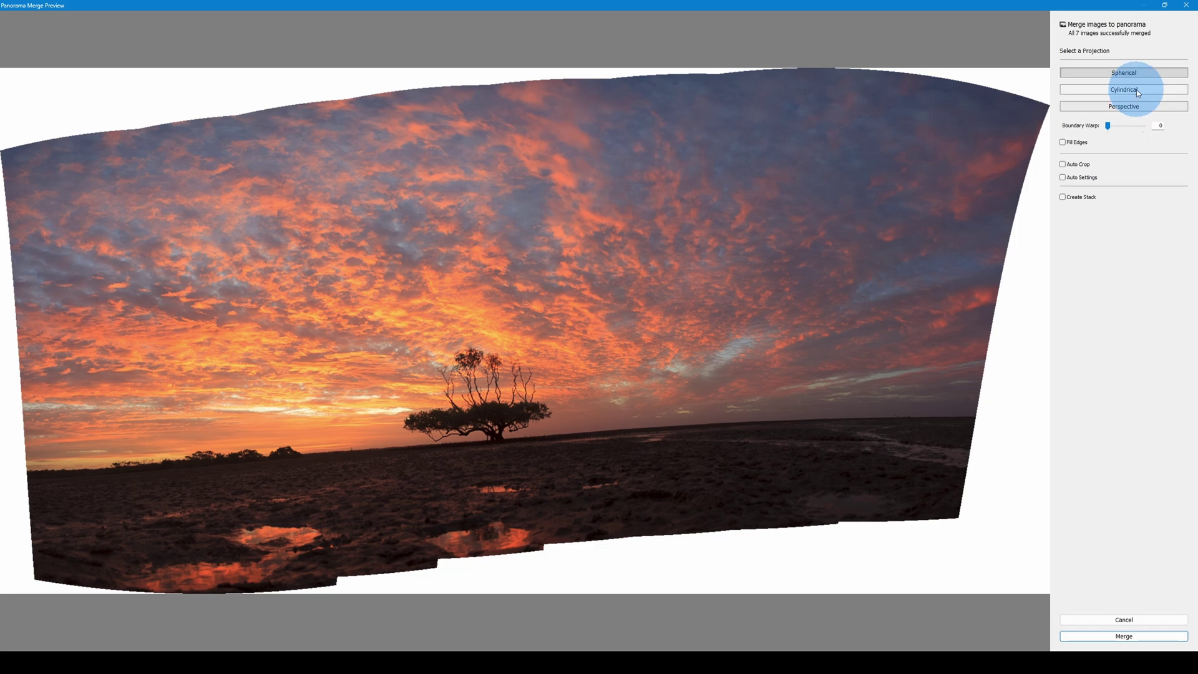
left_click(1137, 89)
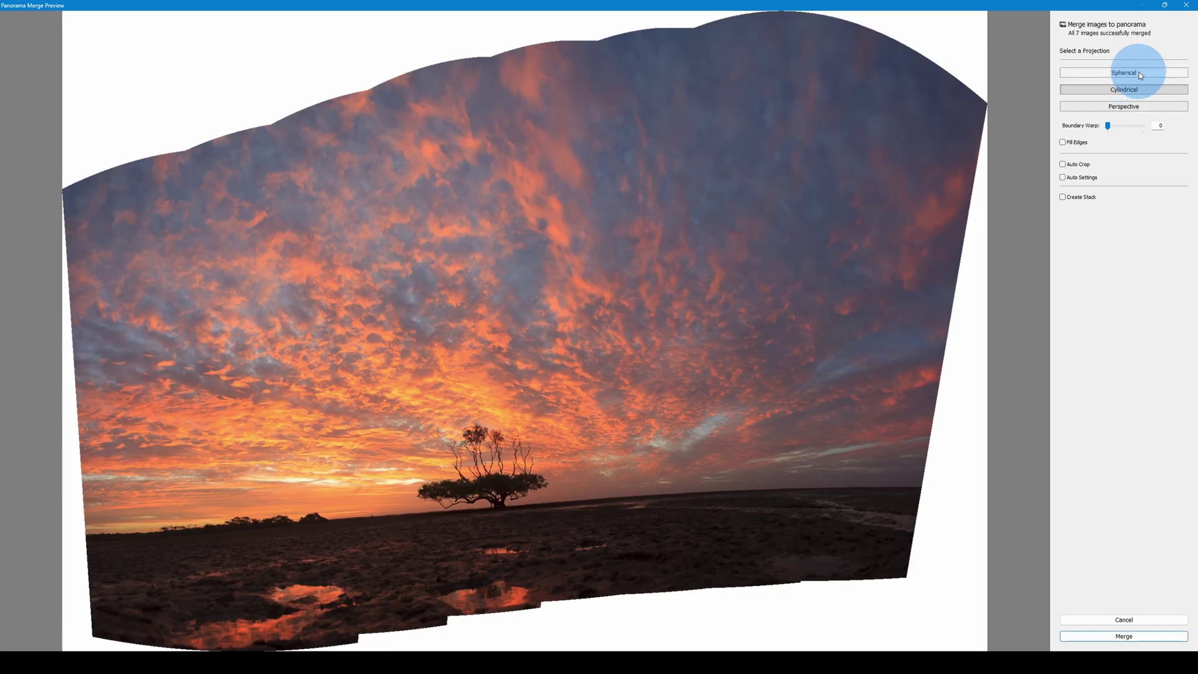
left_click(1140, 72)
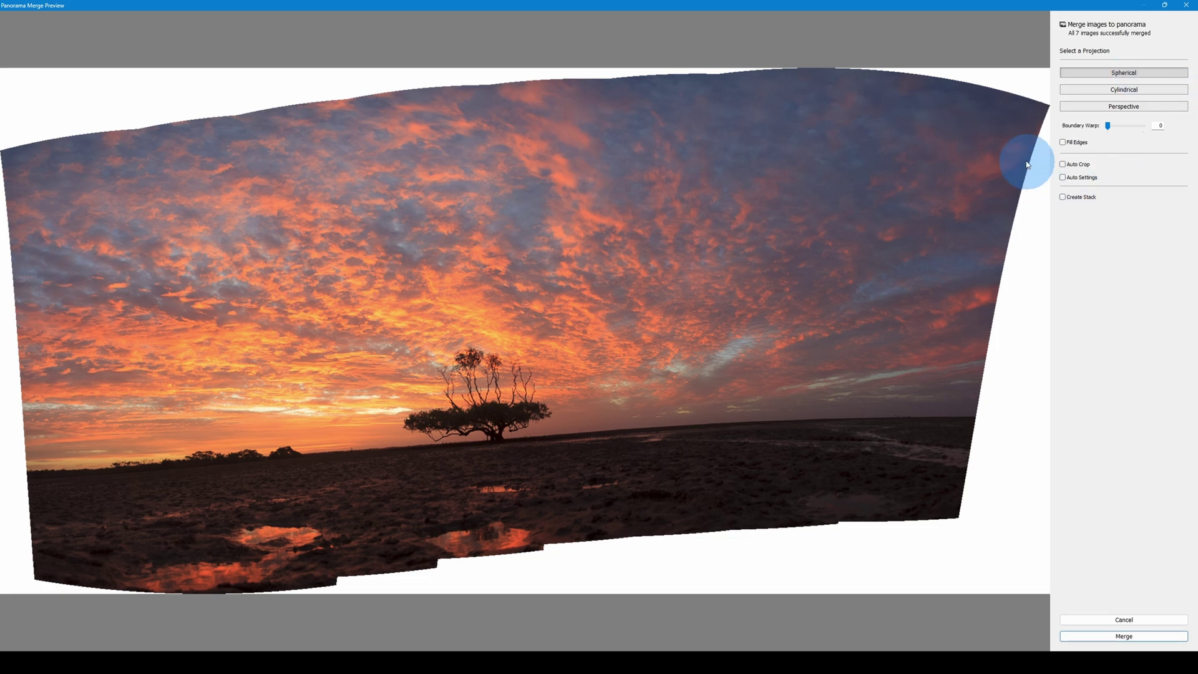
Preview Fill Edges, Boundary Warp at 100 and Auto Crop one at a time, resetting each before trying another
left_click(1077, 145)
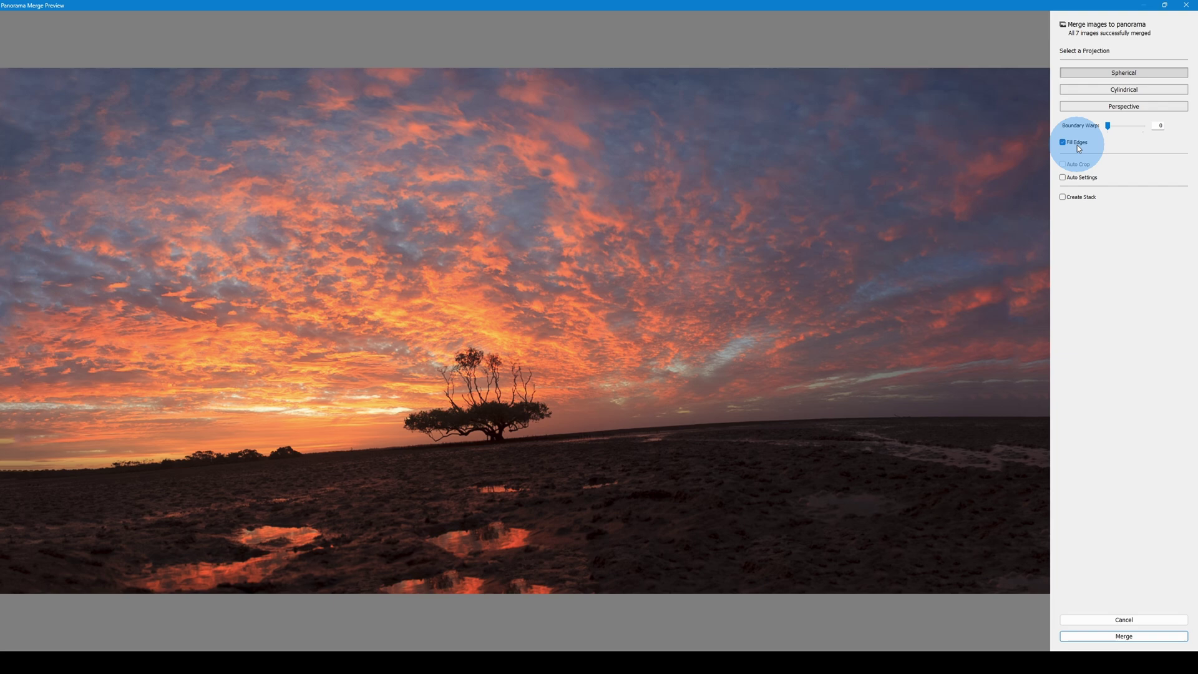
left_click(1078, 145)
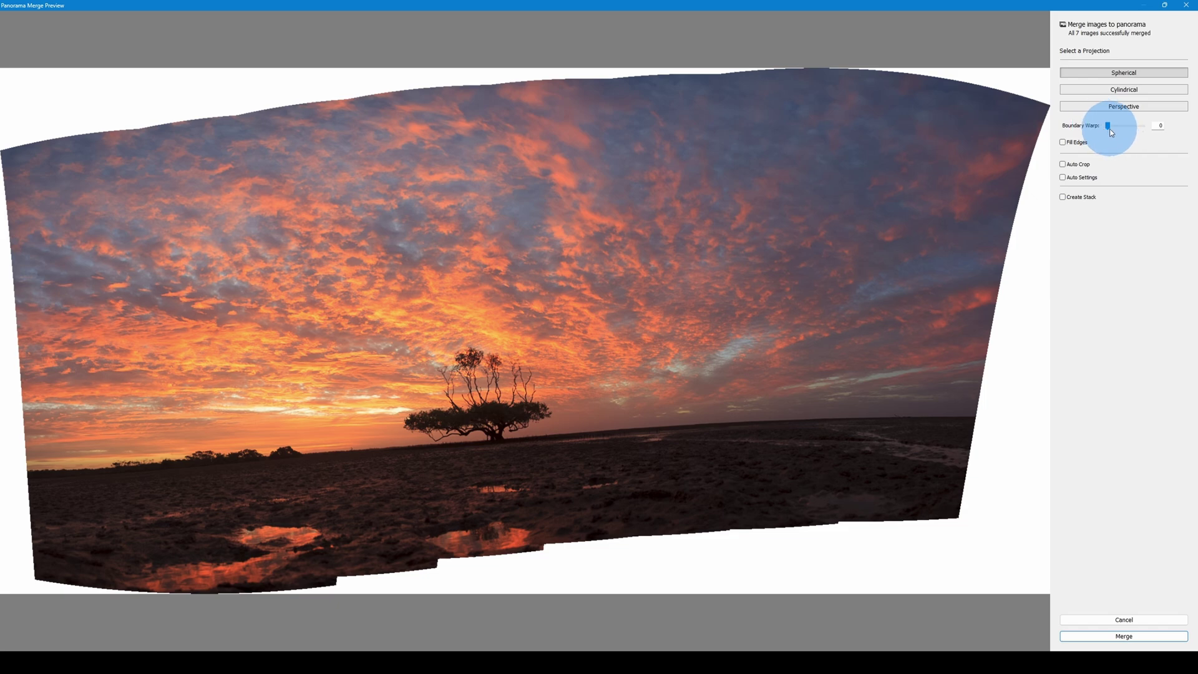
left_click_drag(1110, 125, 1158, 126)
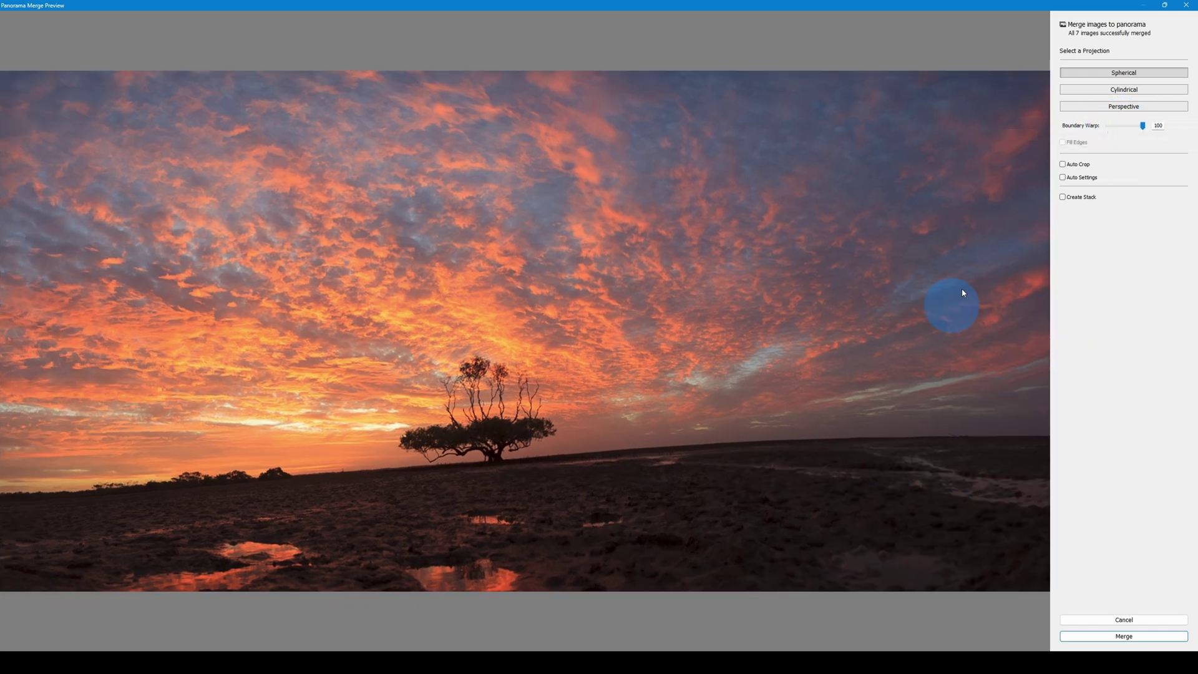
left_click_drag(1144, 125, 1080, 131)
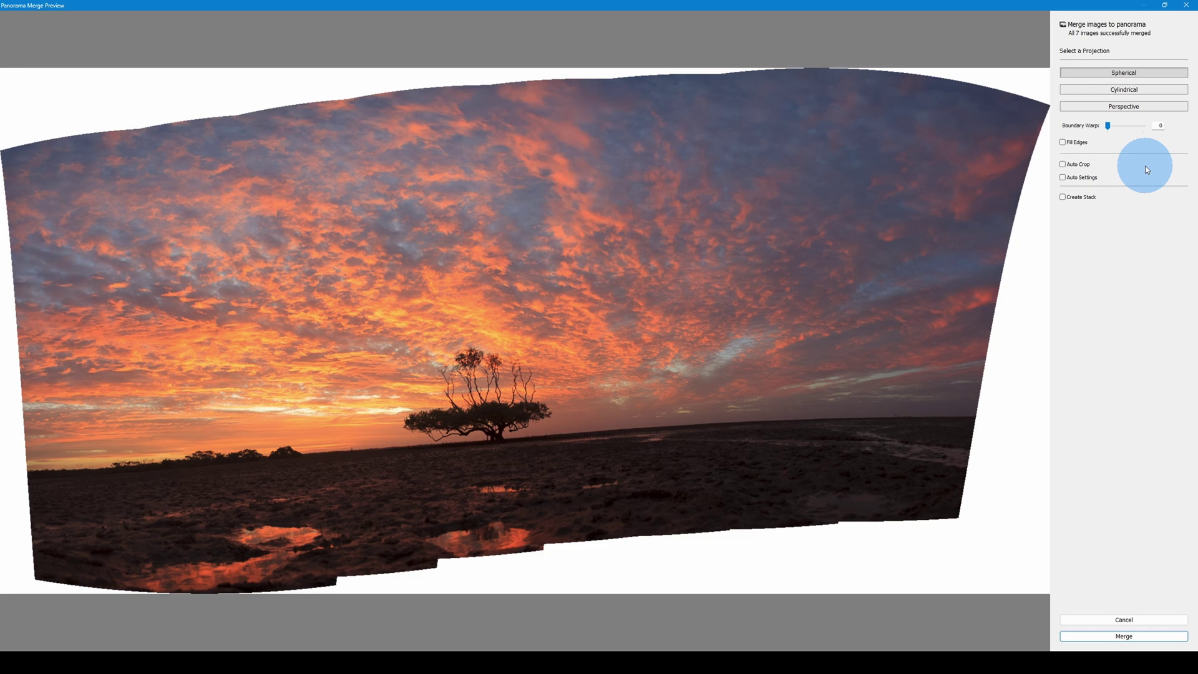
left_click(1063, 165)
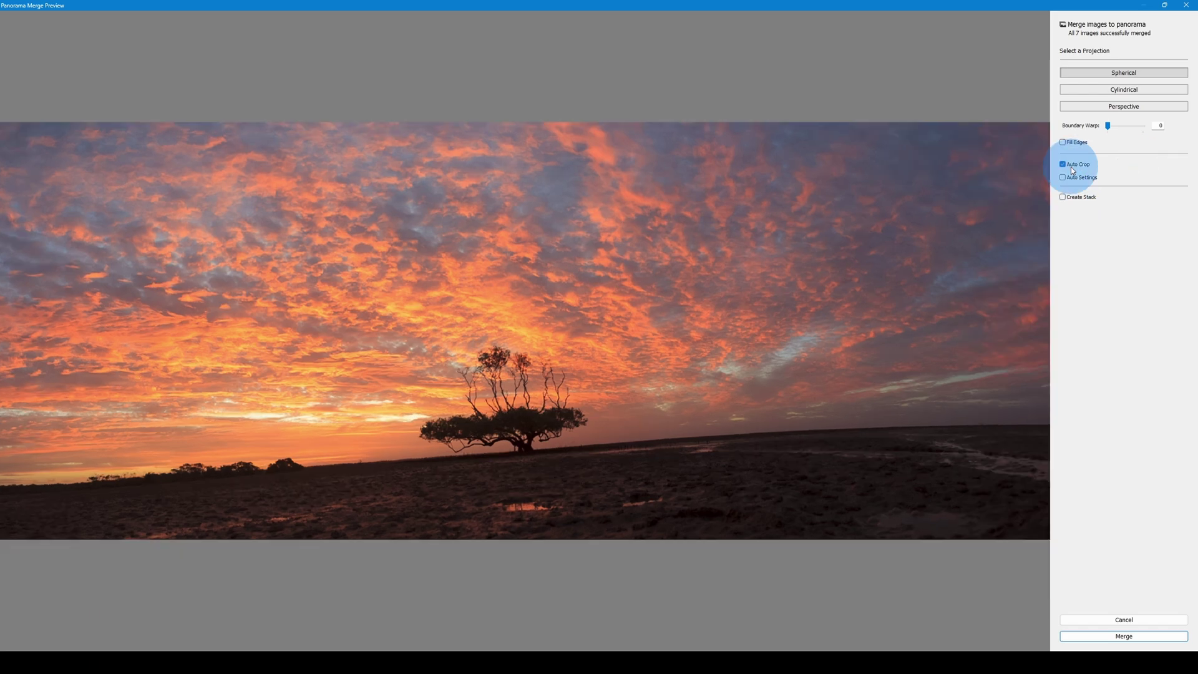
left_click(1071, 167)
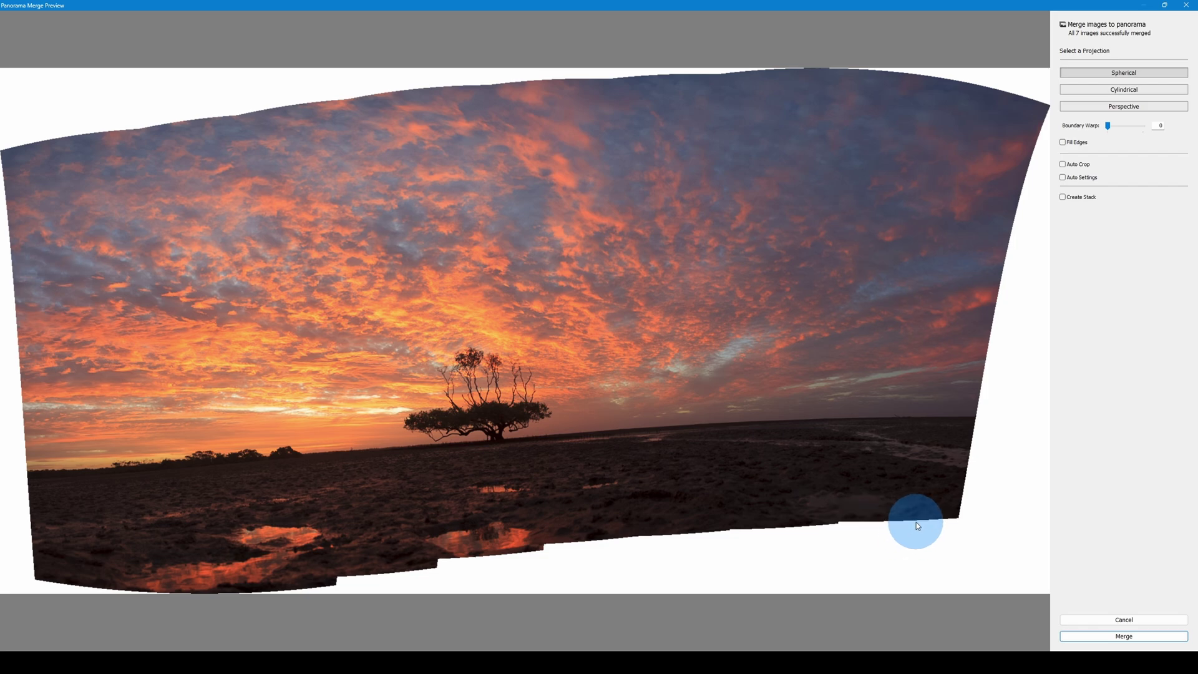
Merge the frames with the Spherical projection and no edge correction, and open the resulting panorama
left_click(1149, 637)
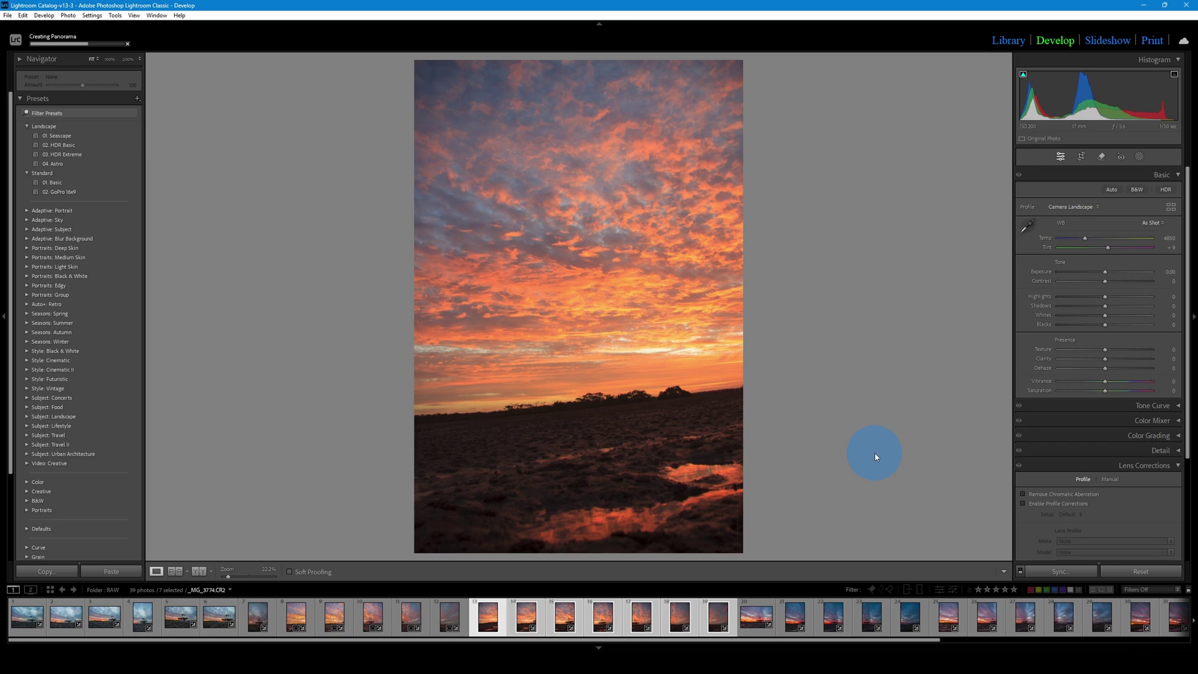
left_click(756, 635)
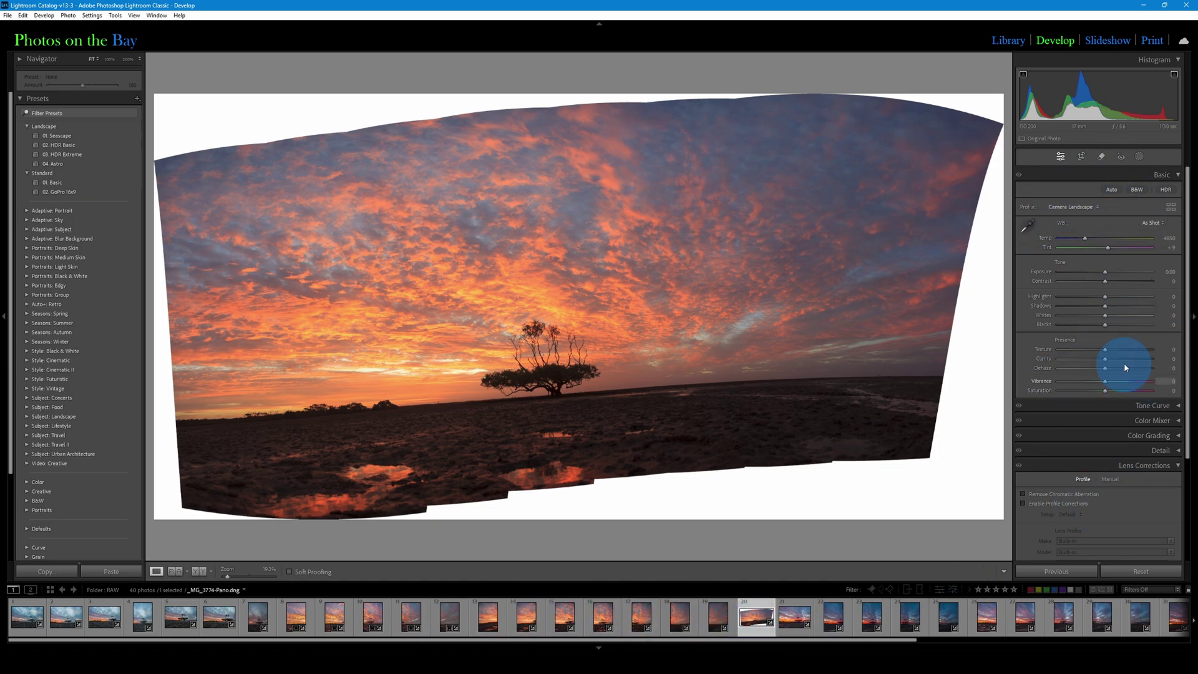
Rotate the panorama with the crop tool until the horizon is level and apply the crop
left_click(1082, 157)
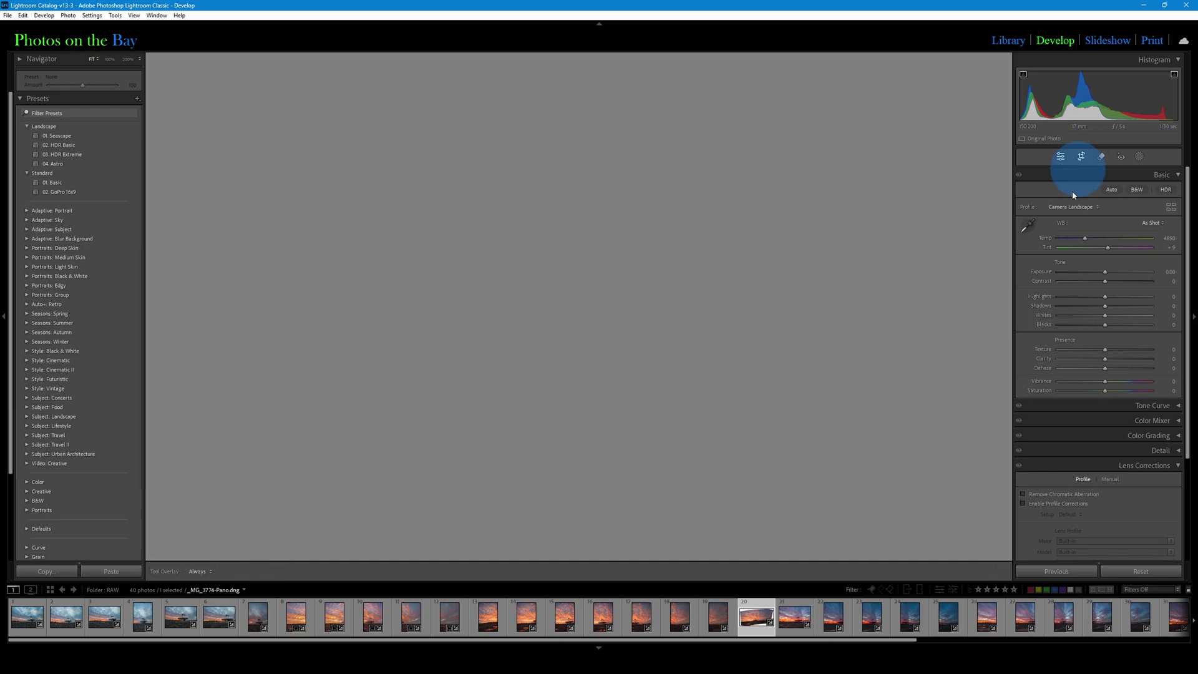
left_click_drag(1003, 294, 1030, 323)
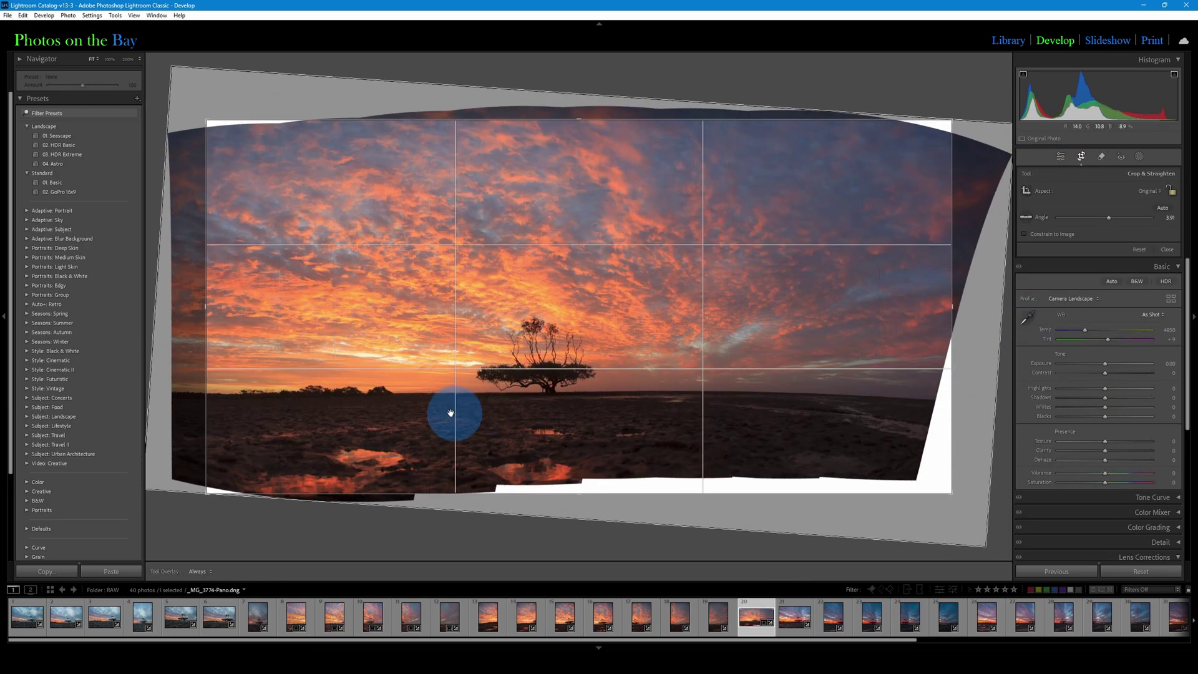
left_click(1084, 159)
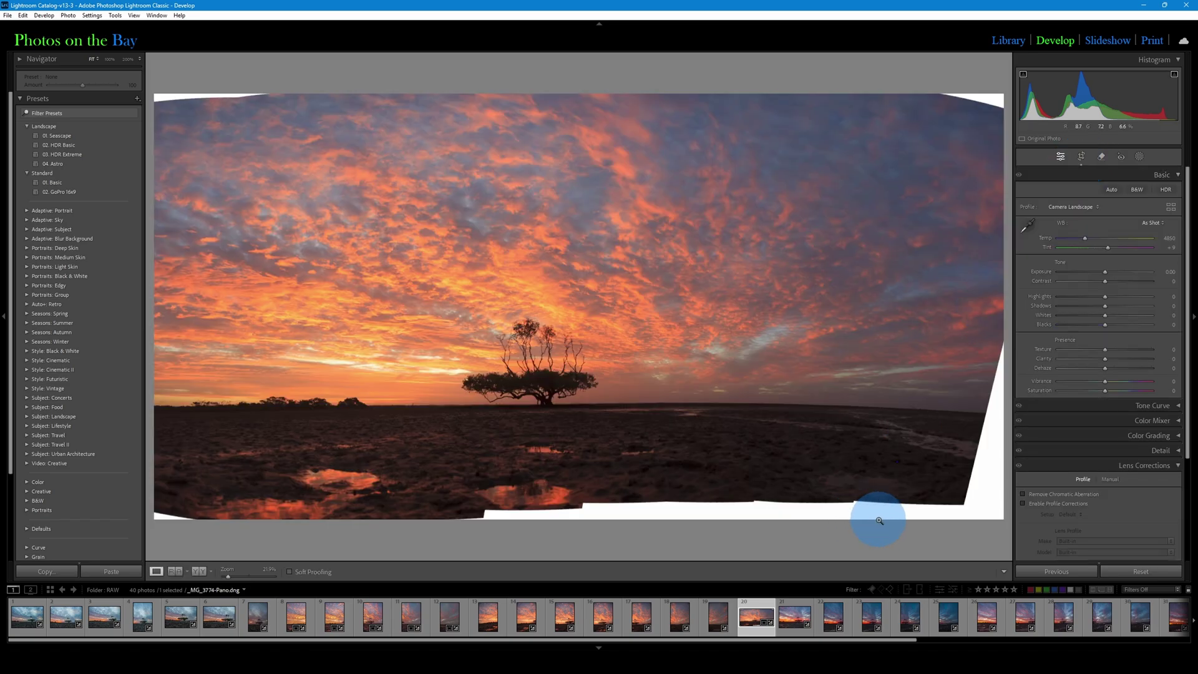
Apply the 01. Seascape landscape preset to the first frame of the sequence, _MG_3774.CR2
left_click(484, 621)
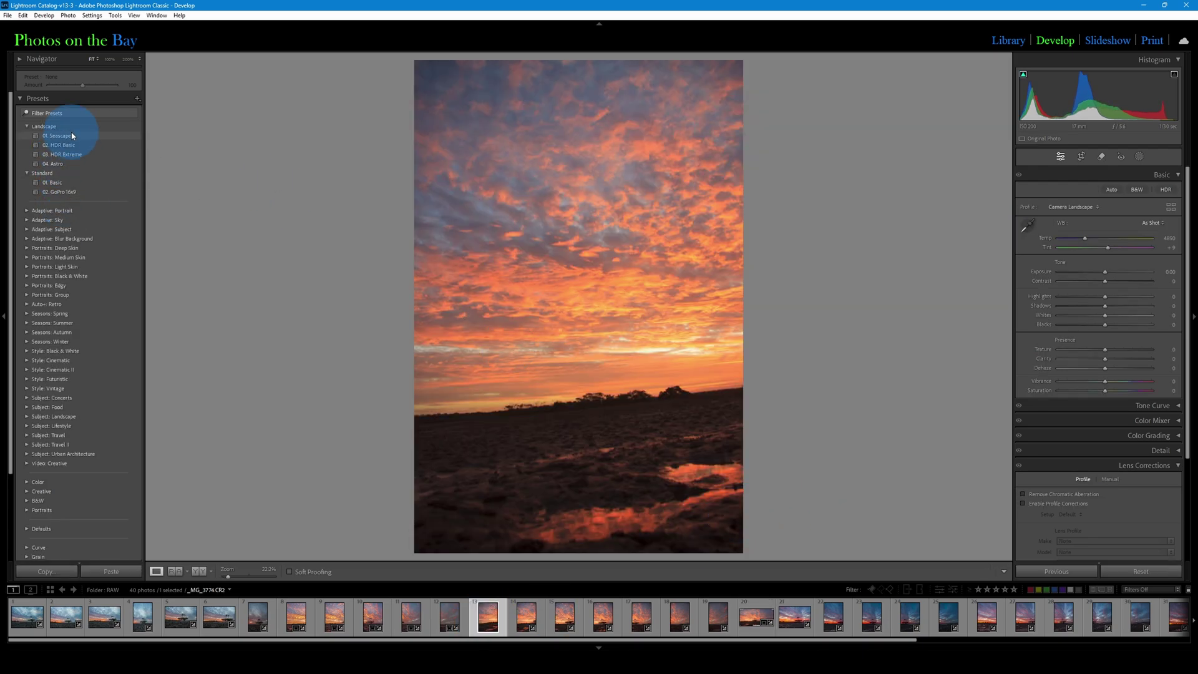
left_click(72, 136)
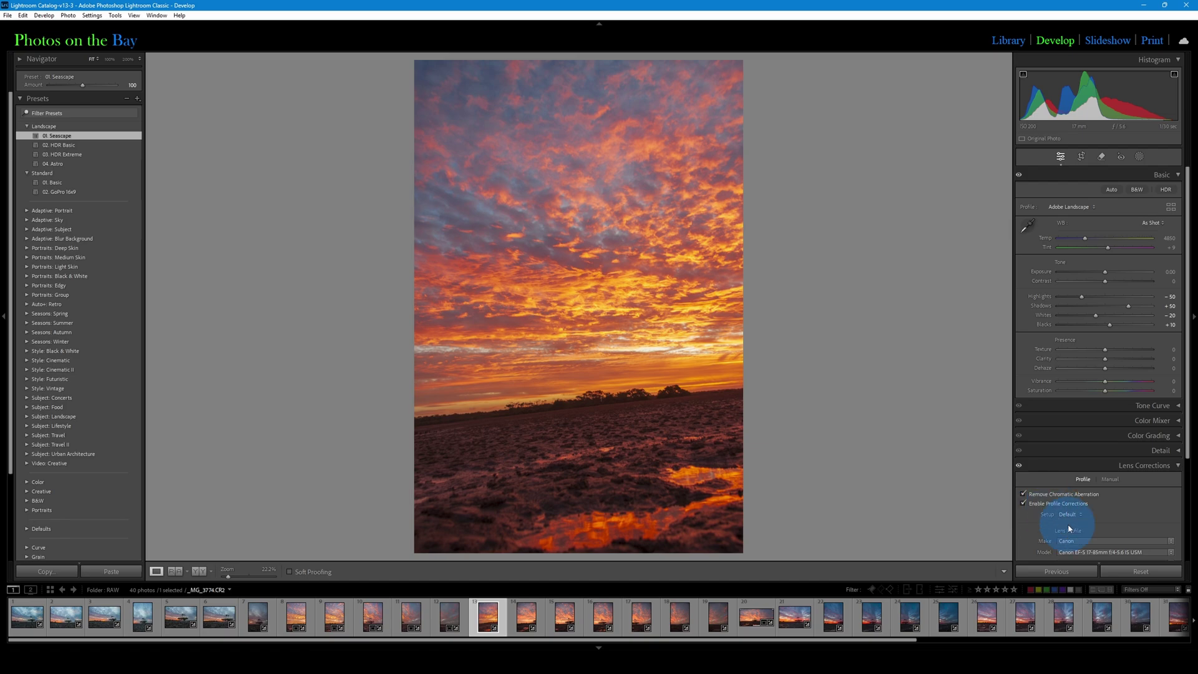
scroll(1070, 529, "down", 1)
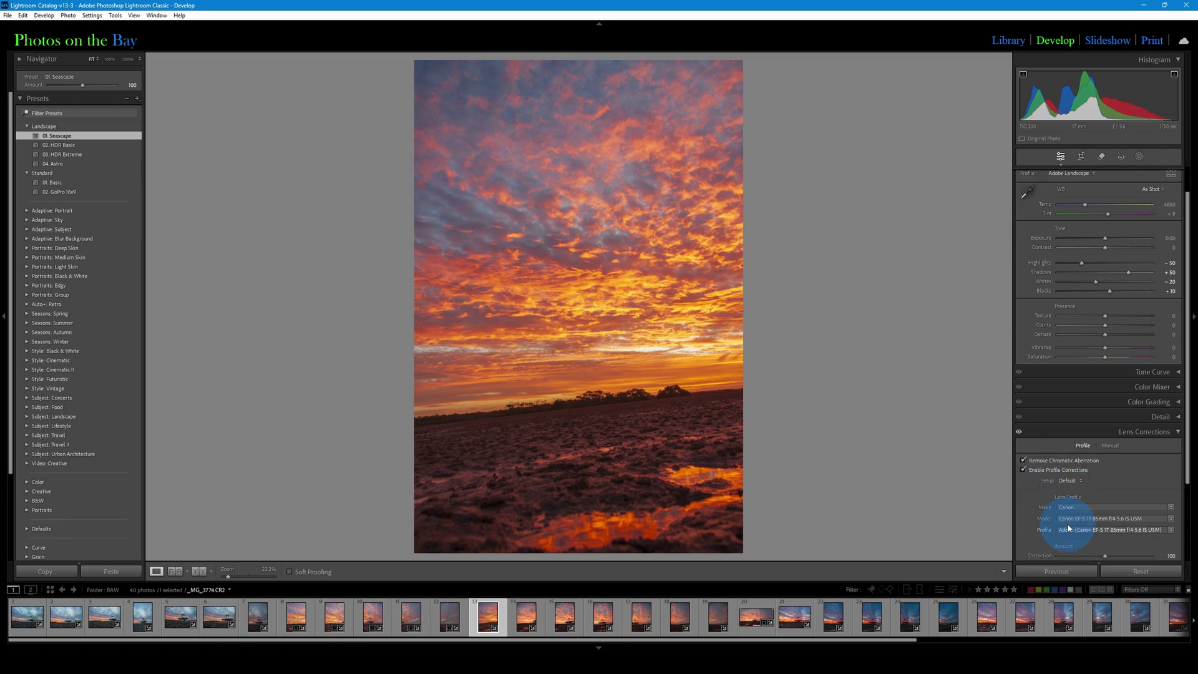
Compare the frame with and without lens profile corrections, leaving them enabled, and set the white balance to Temp 4200 and Tint +18
left_click(1028, 472)
left_click(1024, 470)
left_click(1025, 470)
left_click_drag(1087, 207, 1111, 214)
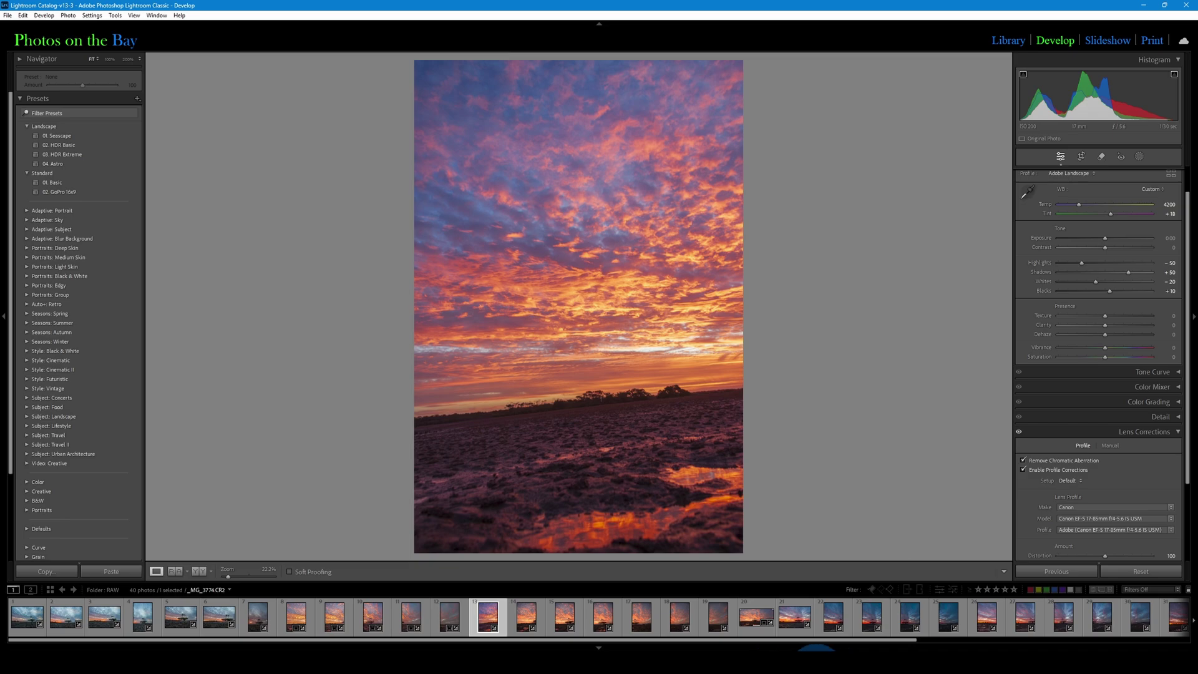
Synchronize all develop settings from the first frame to the seven panorama frames, and reduce the selection to the first frame
left_click(718, 615, "shift")
left_click(1065, 573)
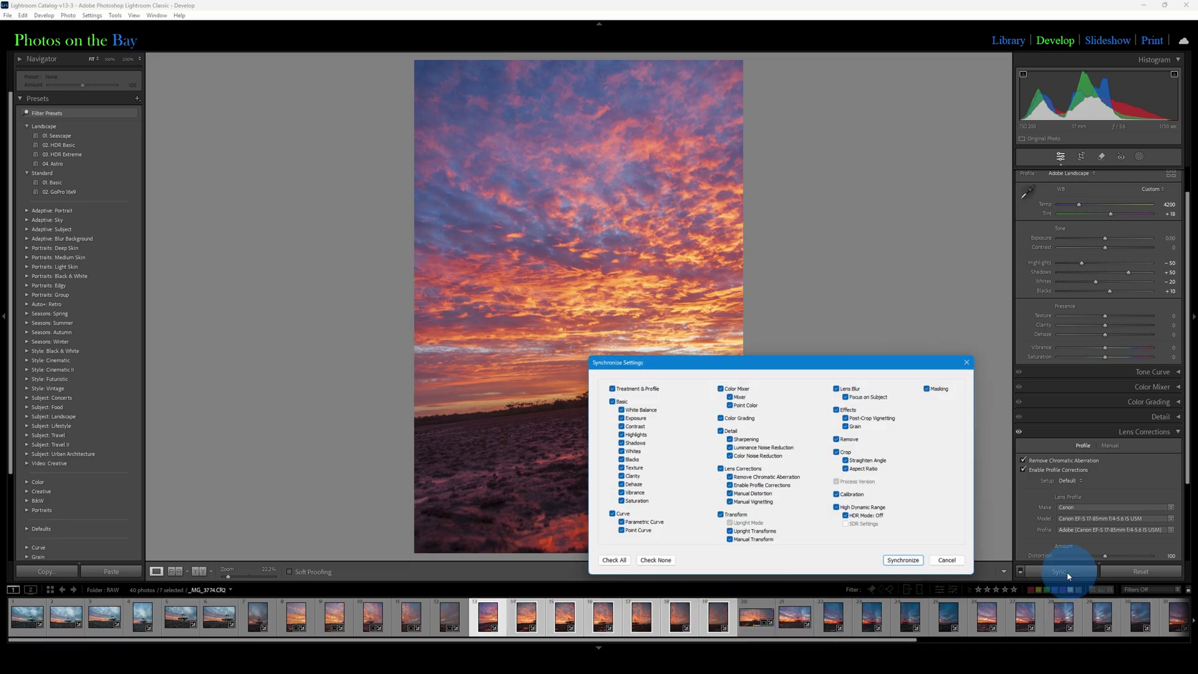
left_click(613, 561)
left_click(904, 560)
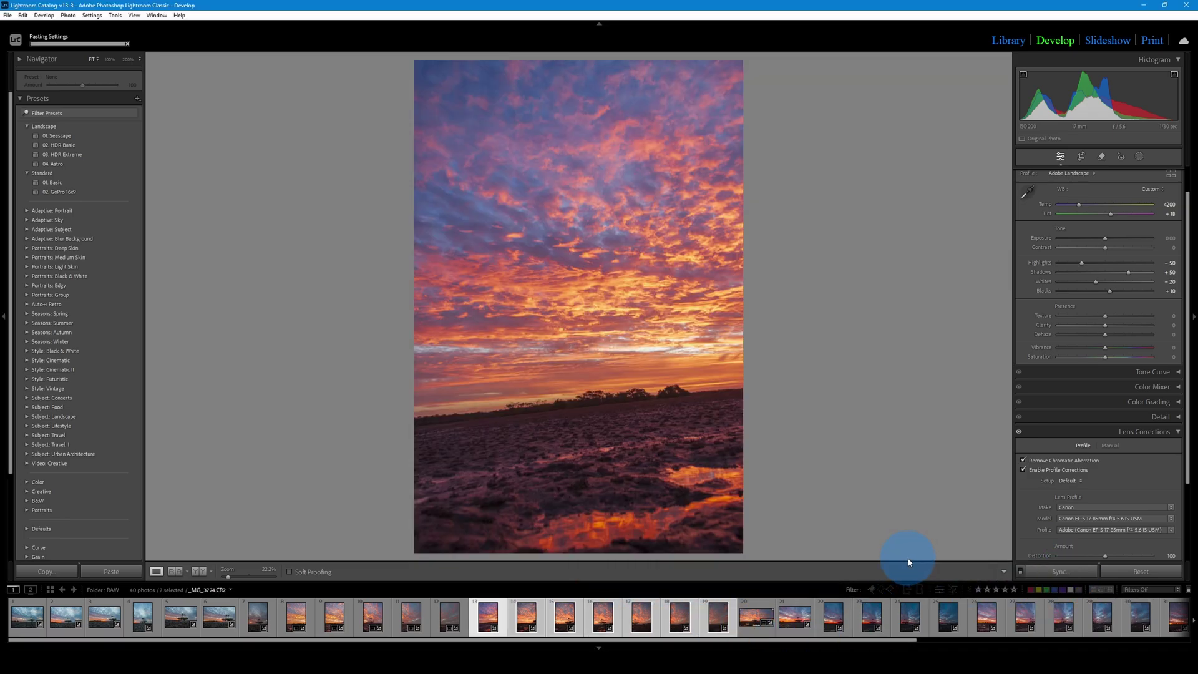
key("ctrl+d")
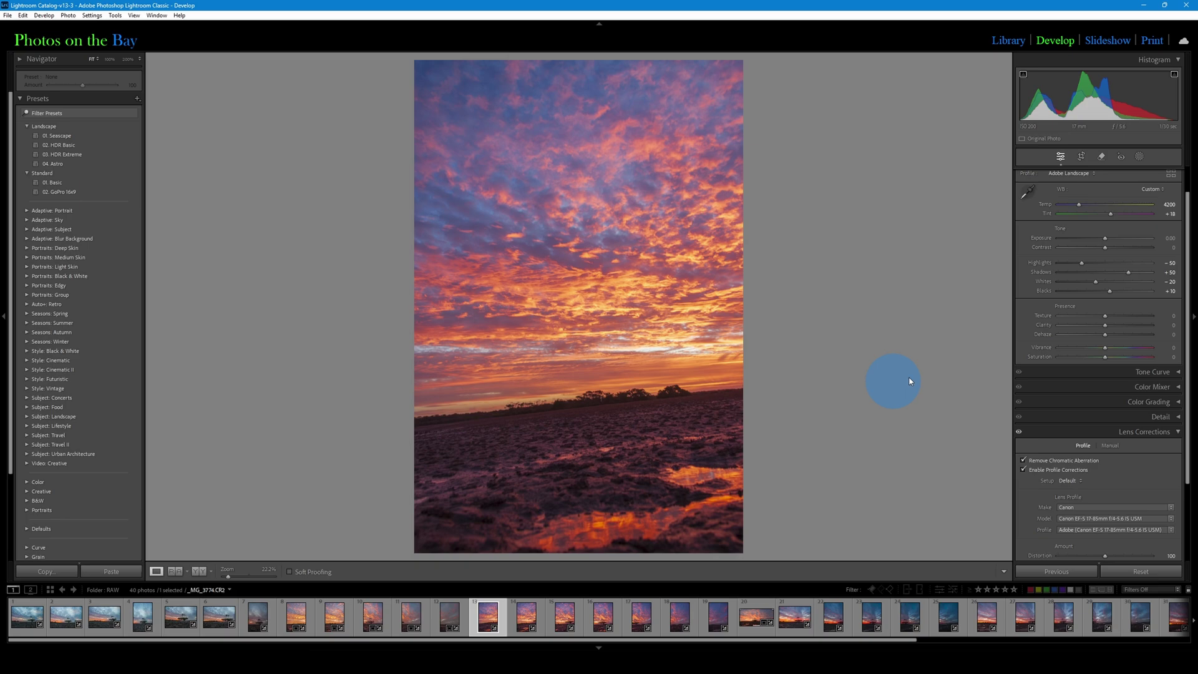
Straighten the tilted horizons frame by frame with the crop tool, from the first frame to the last of the sequence
left_click(1082, 157)
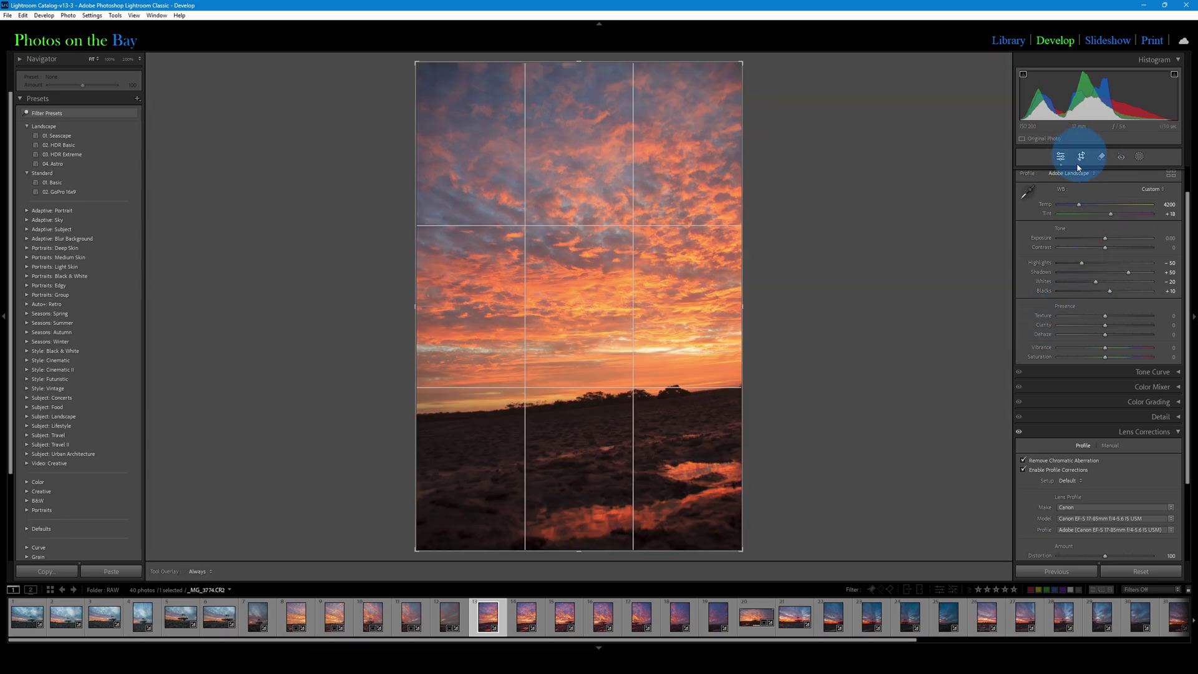
left_click_drag(769, 304, 799, 322)
left_click(532, 613)
left_click(641, 615)
left_click_drag(805, 406, 757, 395)
key("Right")
key("Right")
left_click(1080, 156)
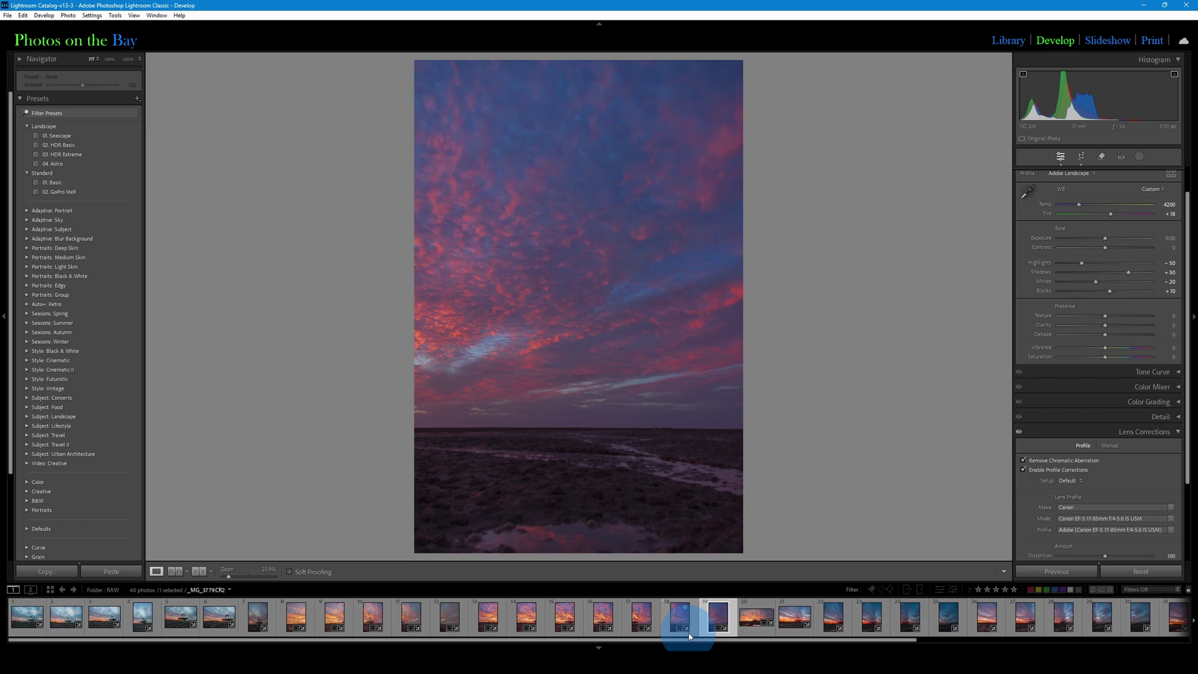
Merge the seven straightened frames, _MG_3774.CR2 to _MG_3780.CR2, into one panorama with the Spherical projection
left_click(560, 619)
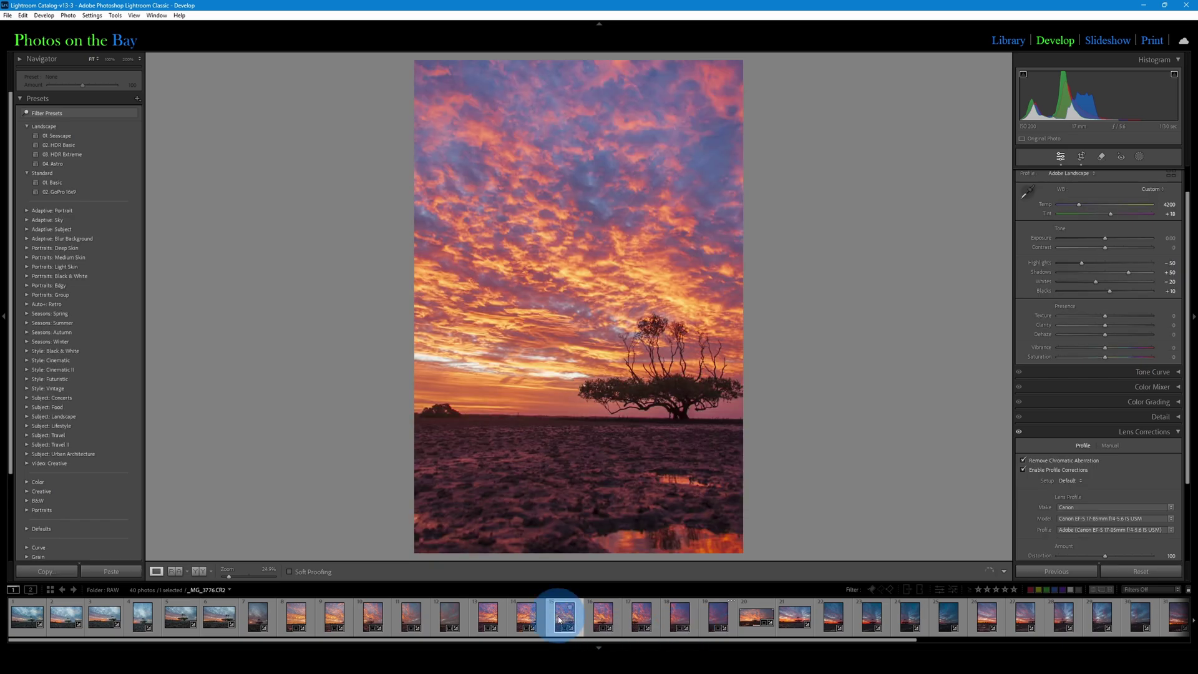
left_click(488, 619)
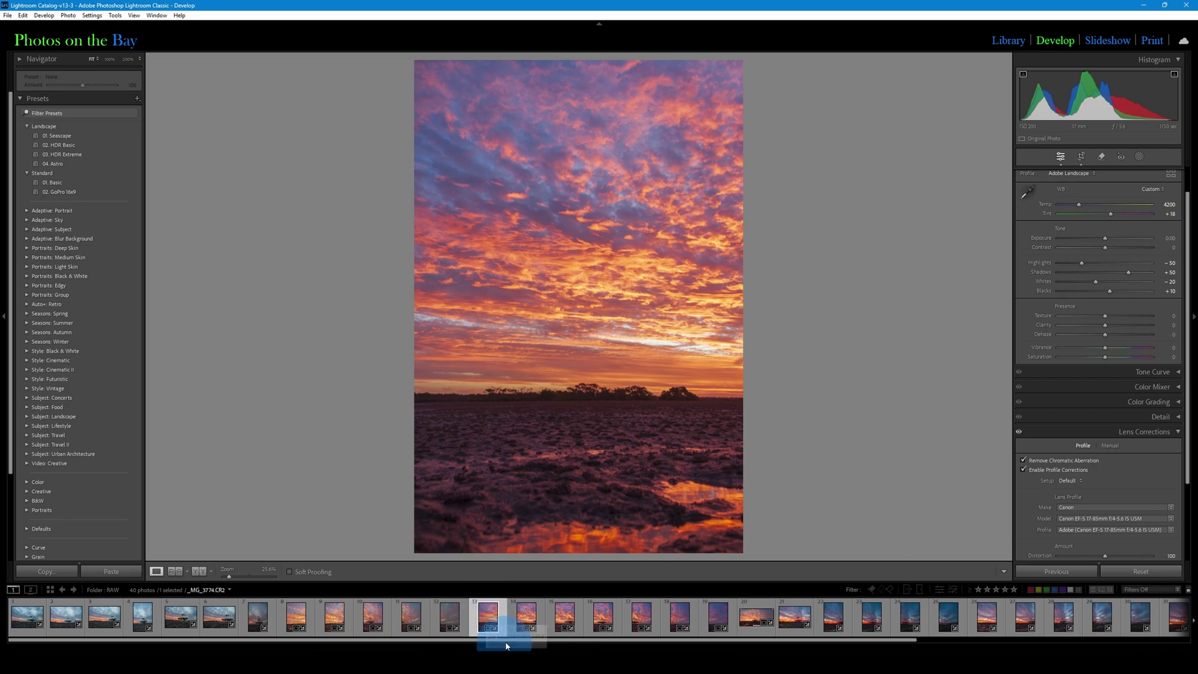
left_click(465, 631)
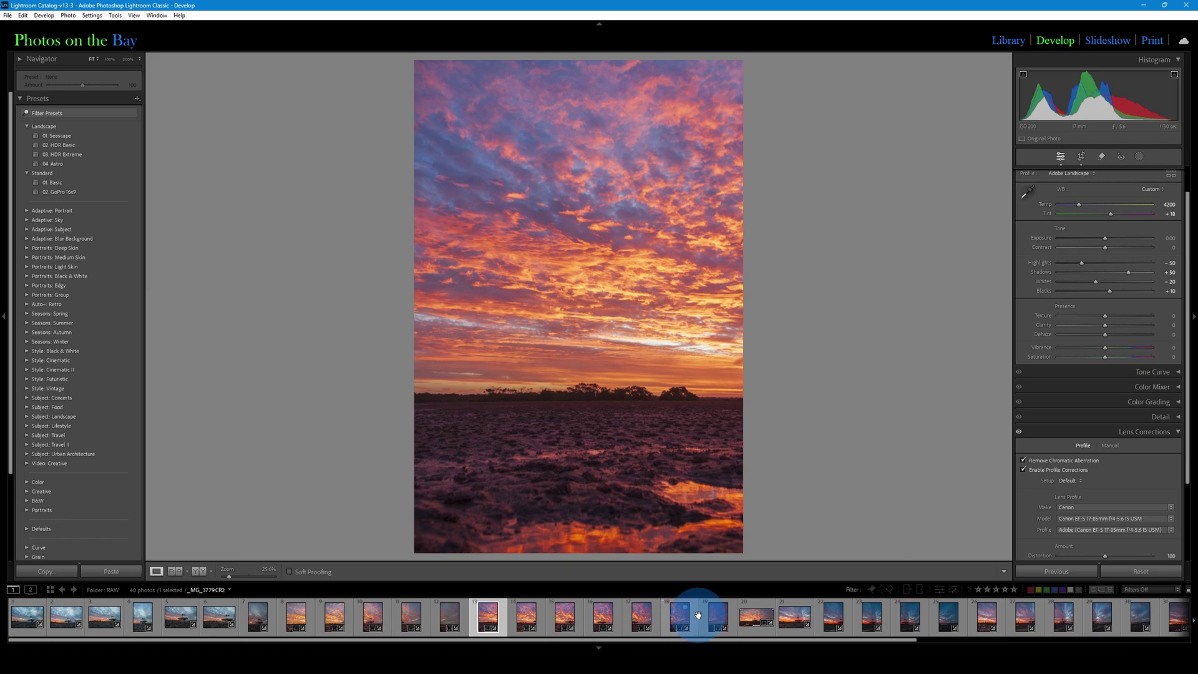
left_click(715, 625, "shift")
right_click(715, 625)
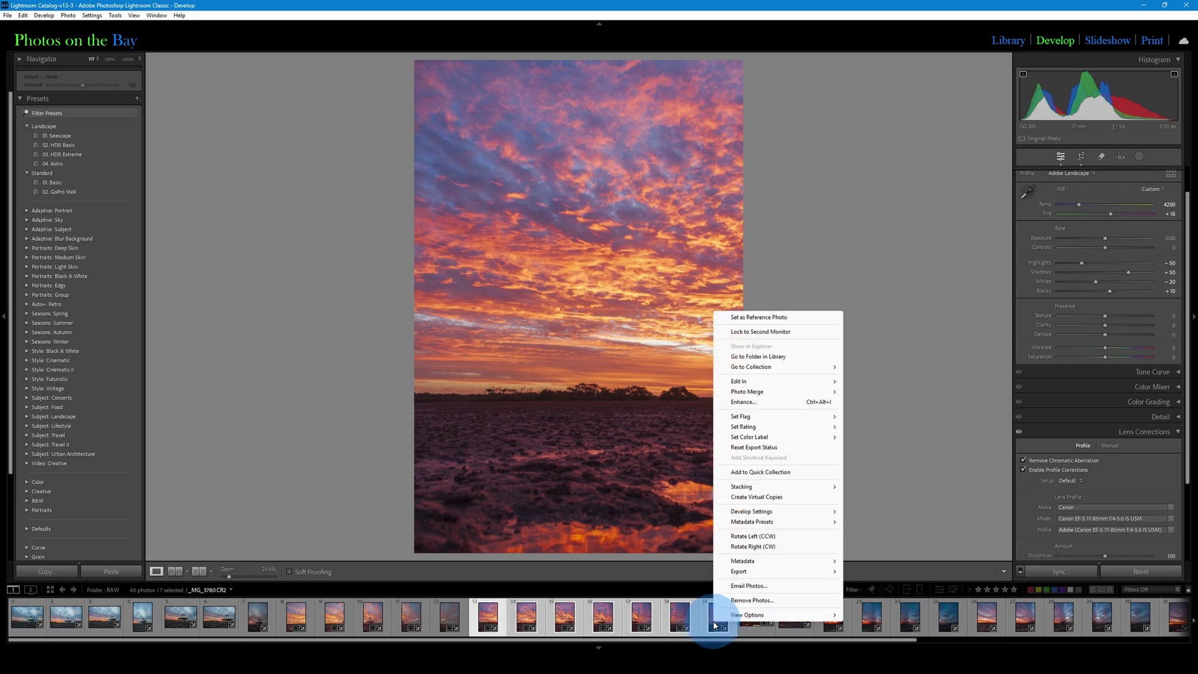
mouse_move(815, 393)
left_click(893, 404)
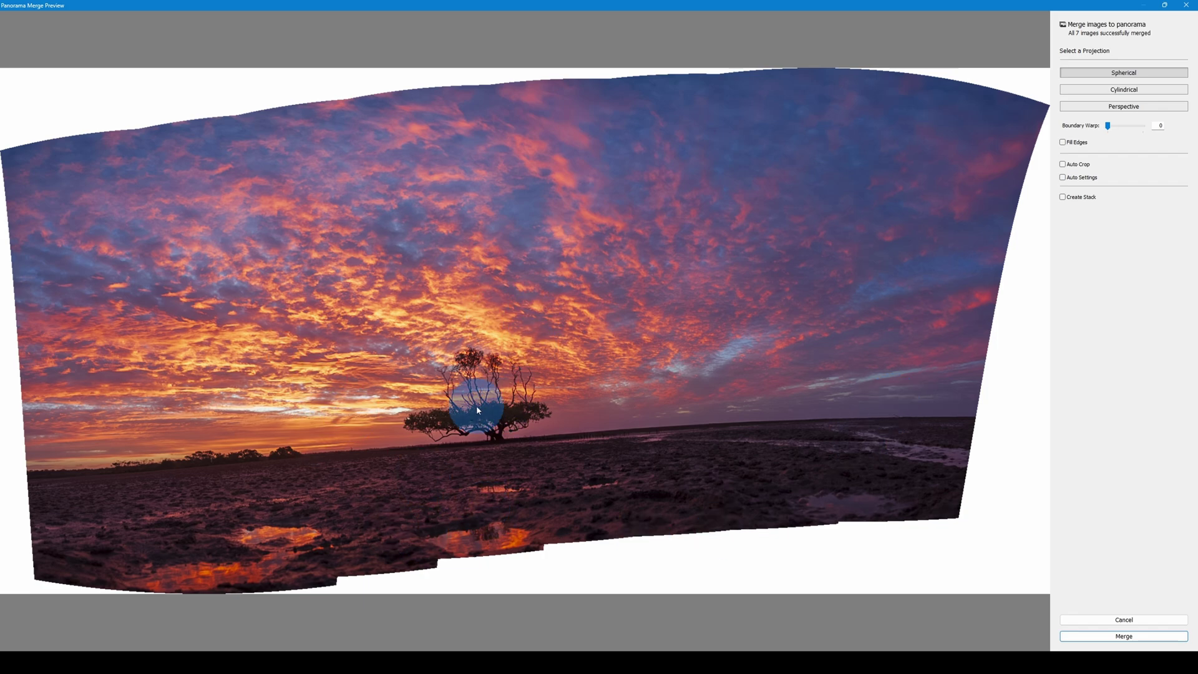
left_click(1142, 636)
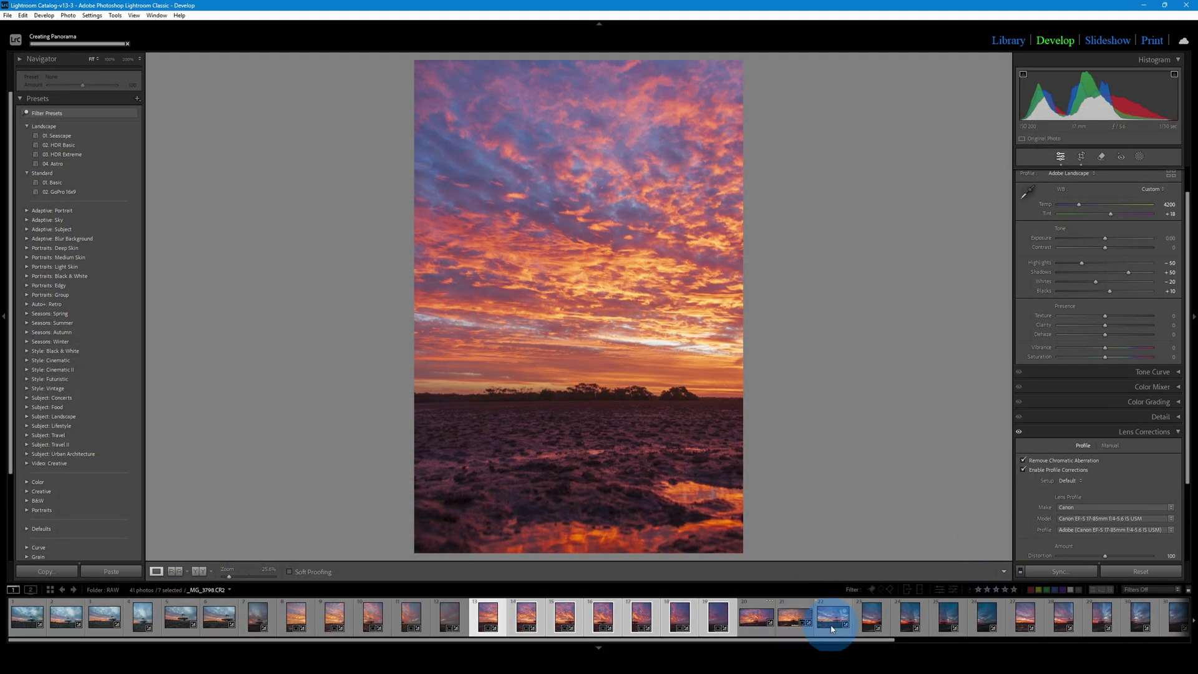
Reset the develop settings of the earlier straight-merge panorama and display the panorama made from the straightened frames
left_click(791, 635)
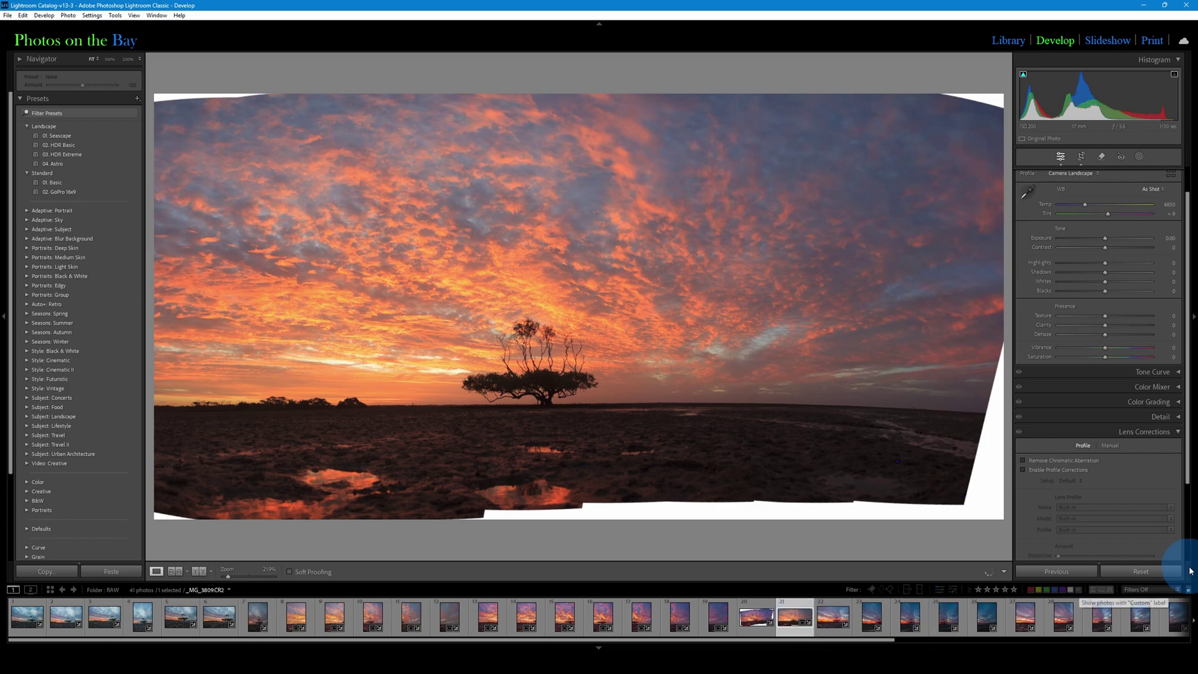
left_click(1141, 572)
left_click(762, 636)
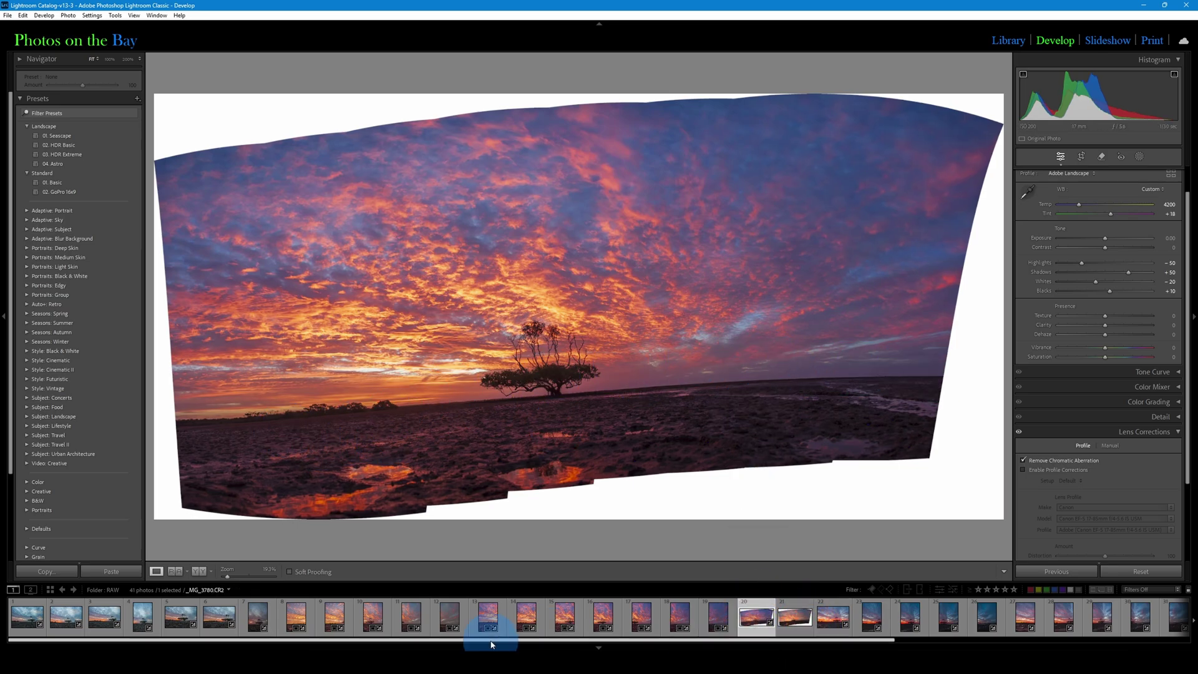
Enable lens profile corrections on the panorama merged from the straightened frames, _MG_3774-Pano-2.dng
left_click(487, 621)
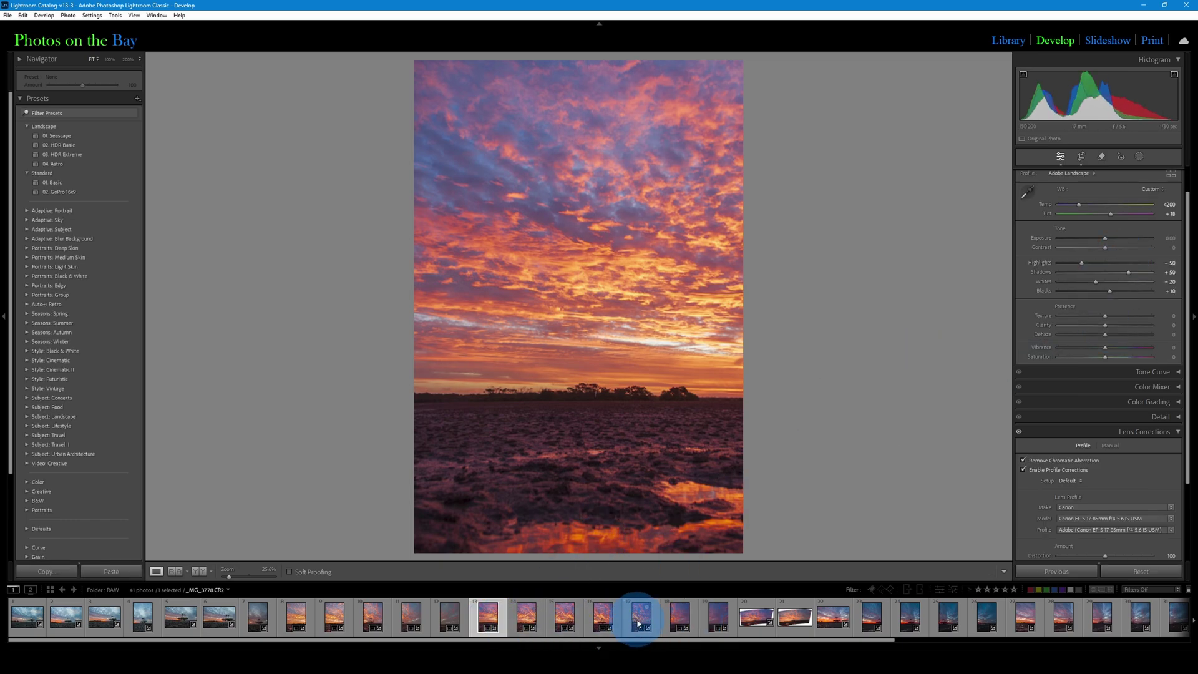
left_click(757, 636)
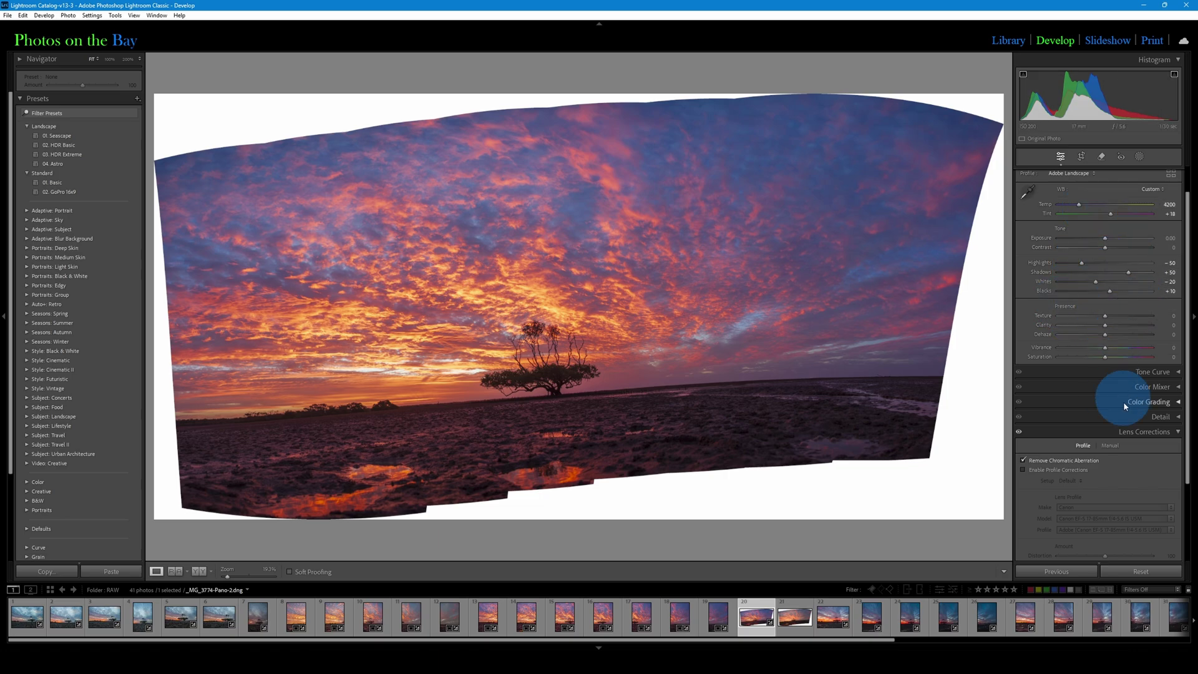
left_click(1038, 471)
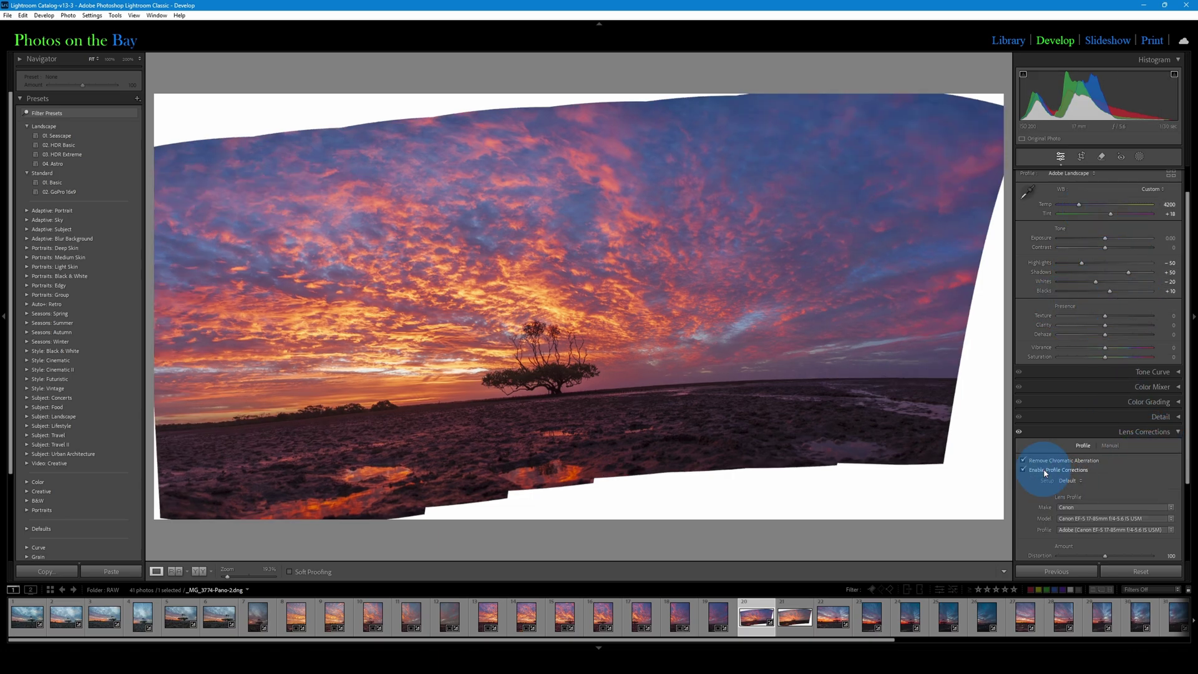
Compare the horizons of the two merged panoramas, _MG_3774-Pano.dng and _MG_3774-Pano-2.dng, by alternating between them
left_click(804, 631)
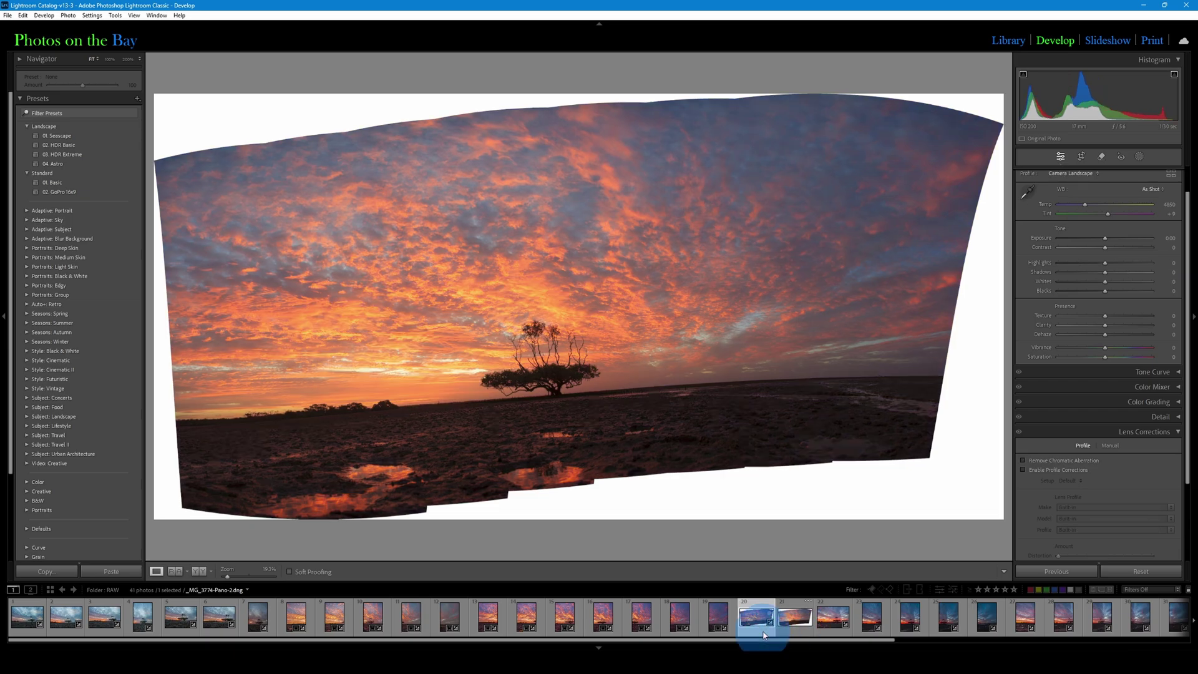
key("ctrl+alt+v")
left_click(790, 632)
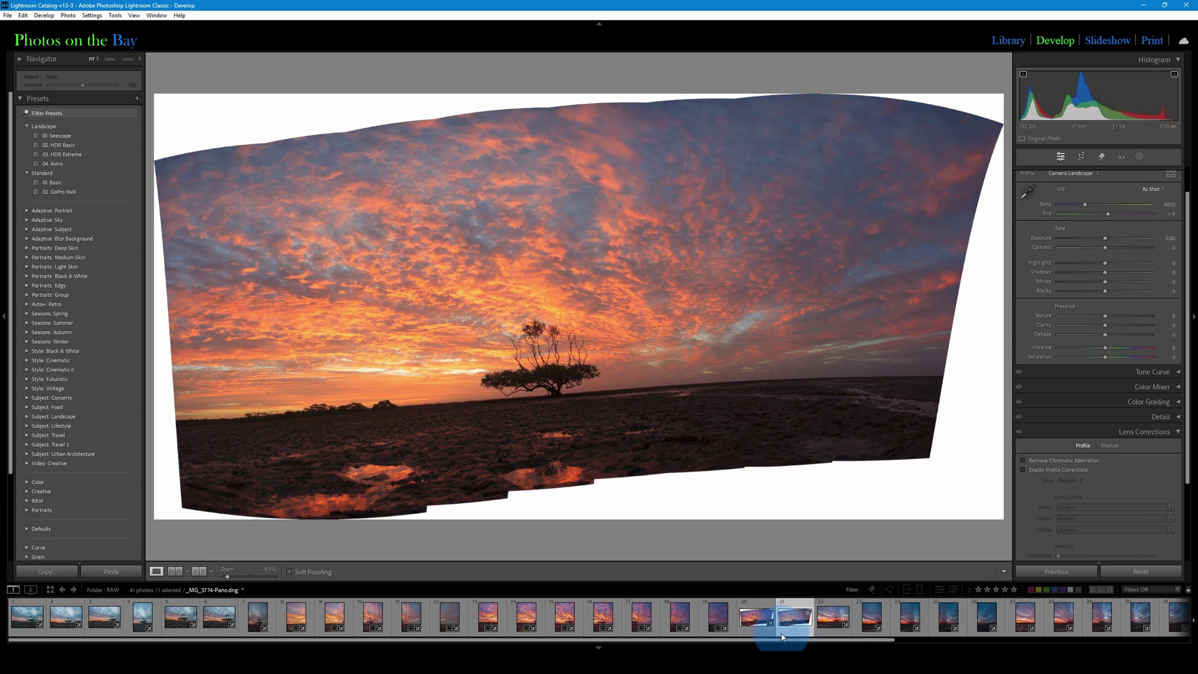
left_click(757, 631)
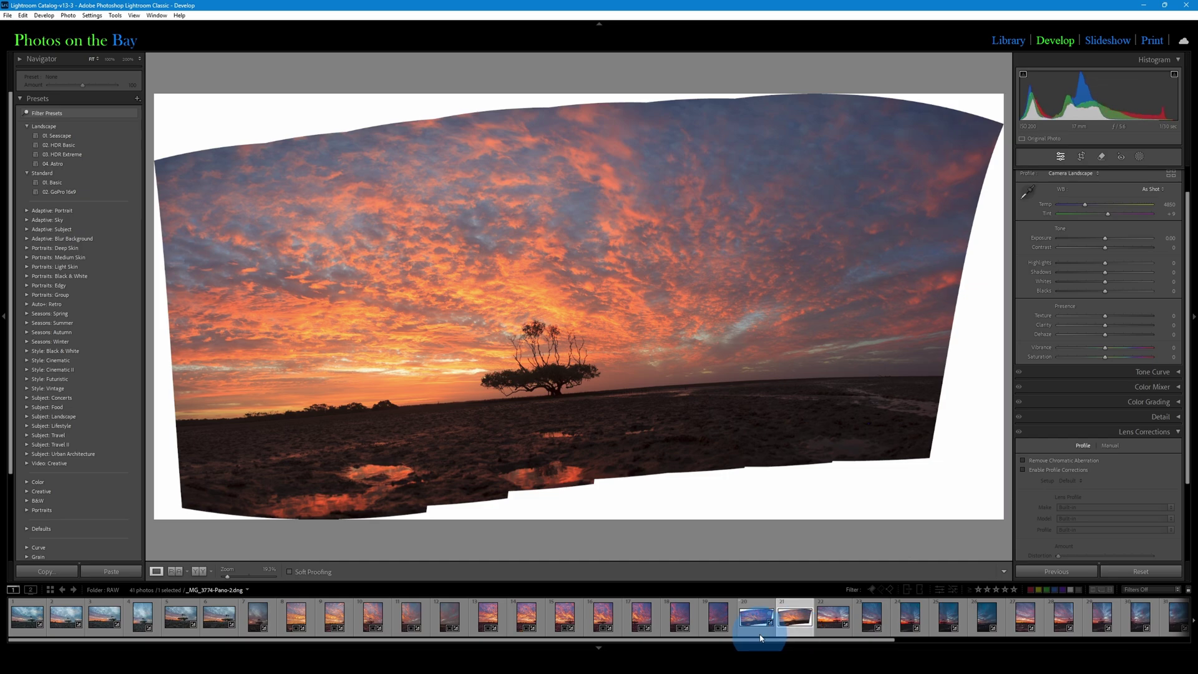
left_click(778, 632)
left_click(799, 631)
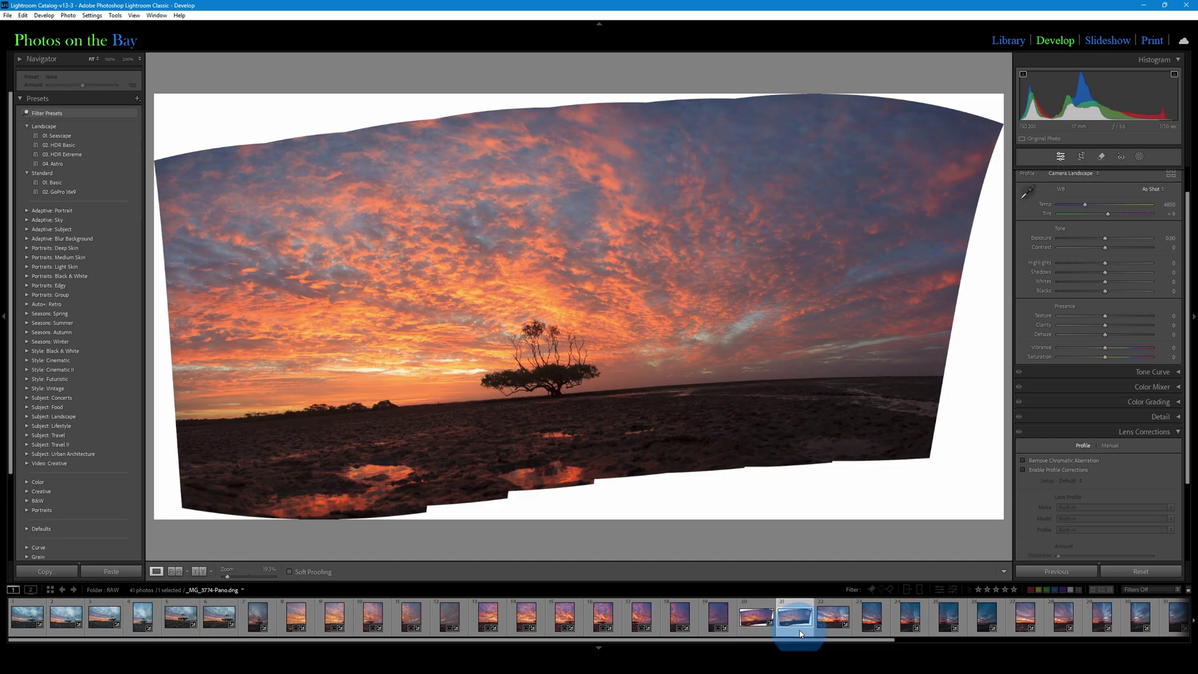
Select the seven panorama frames with _MG_3774.CR2 as the active one, and set its Temp to 4600
left_click(484, 620)
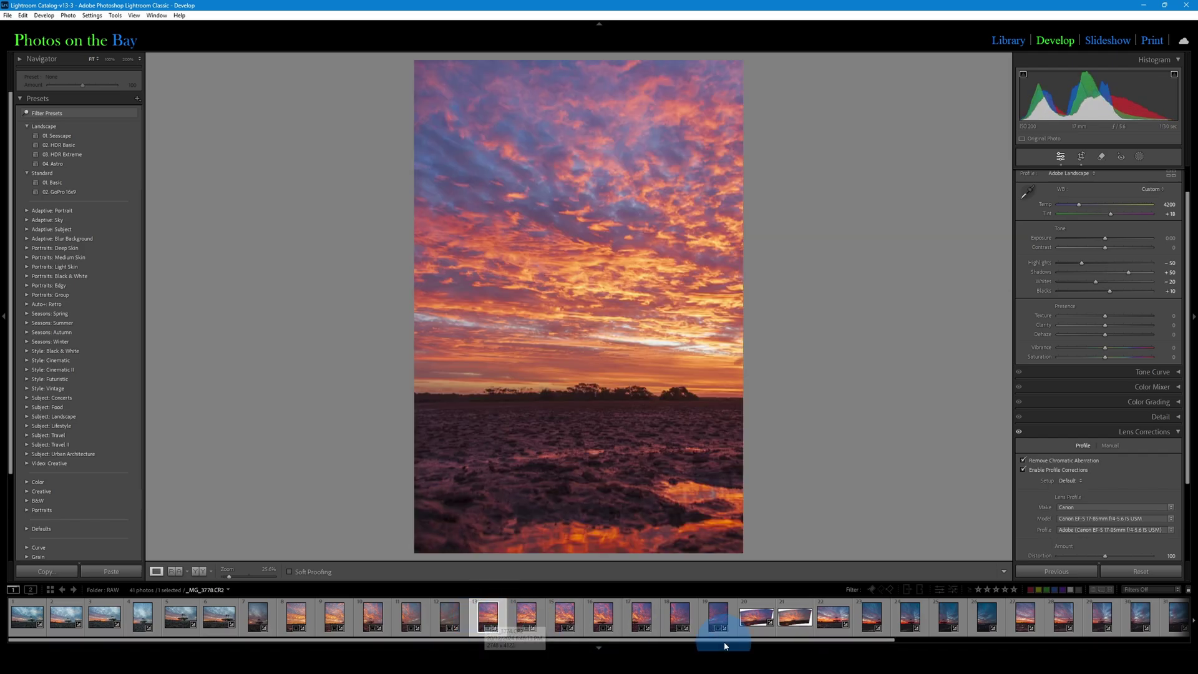
left_click(719, 621, "shift")
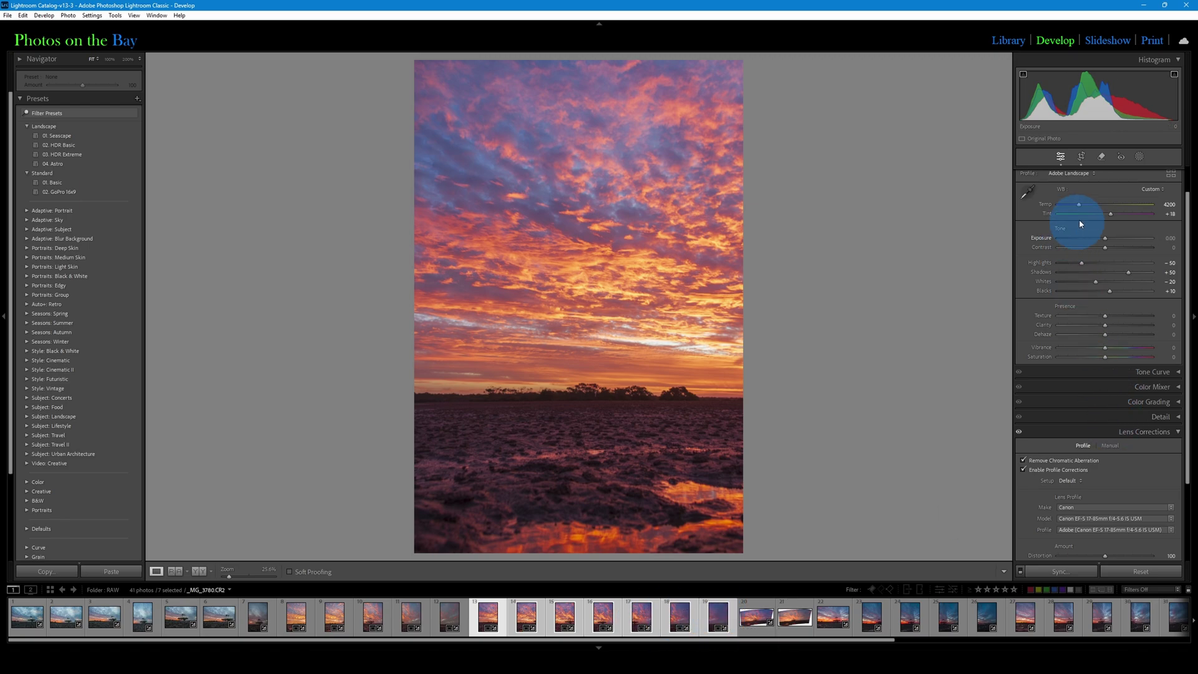
left_click_drag(1082, 202, 1084, 204)
Synchronize all develop settings except Crop from the first frame to the other selected frames
left_click(1069, 570)
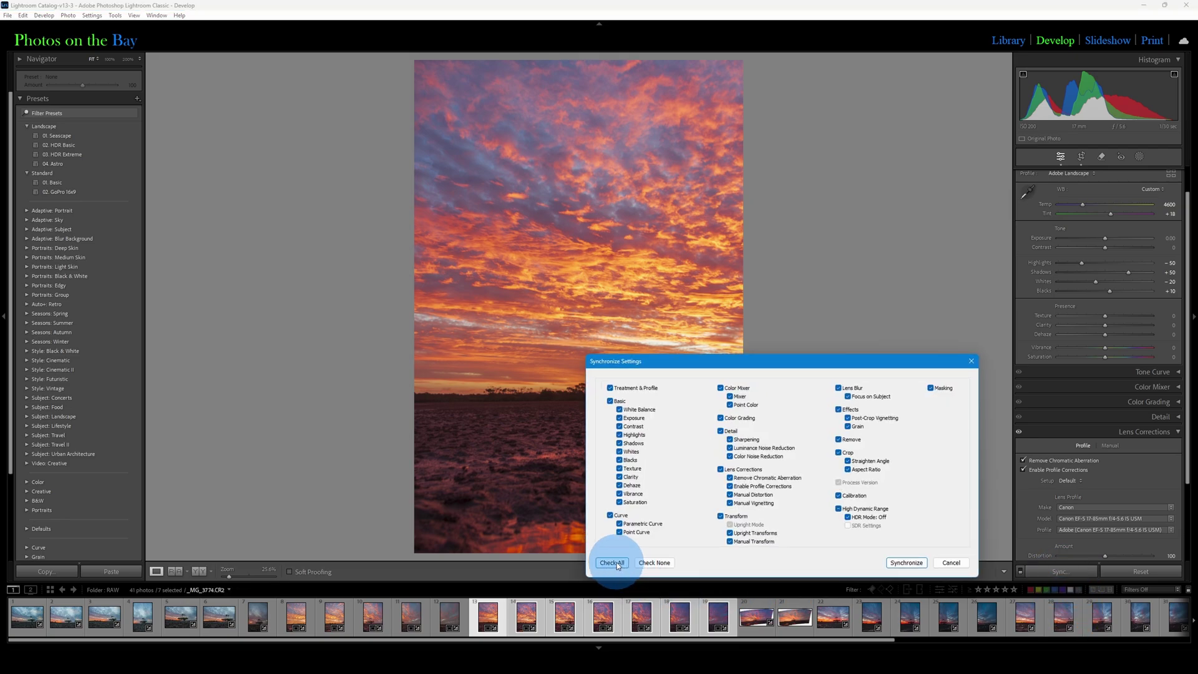
left_click(838, 452)
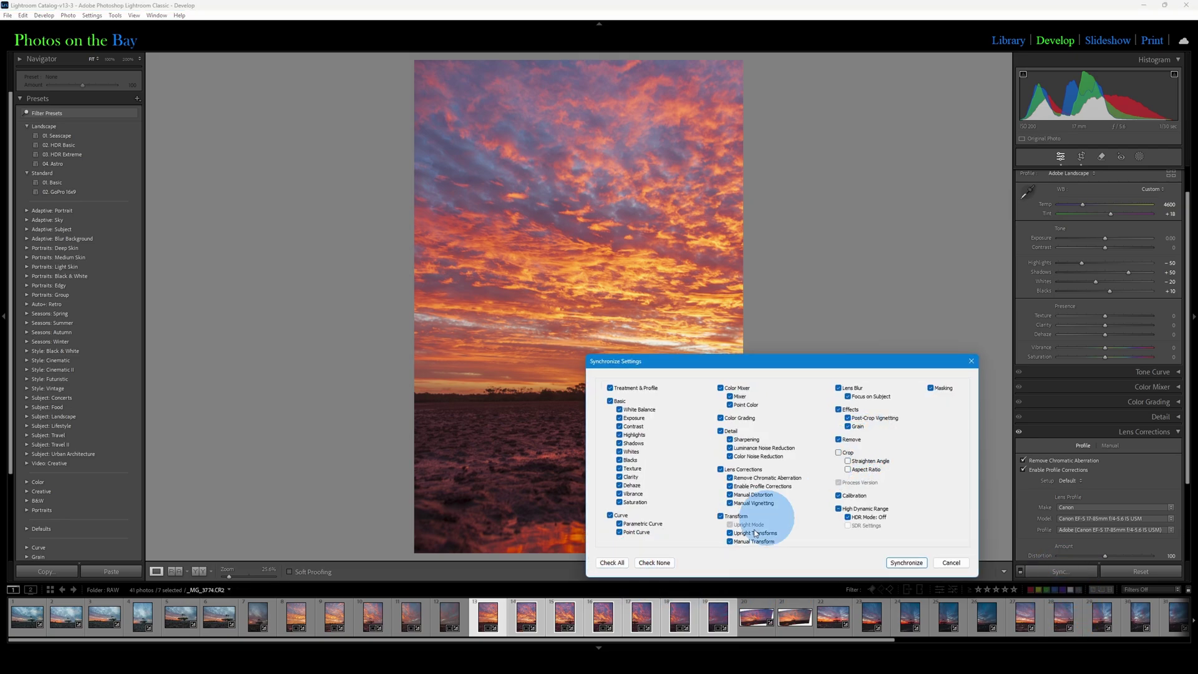
left_click(612, 563)
left_click(830, 463)
left_click(907, 563)
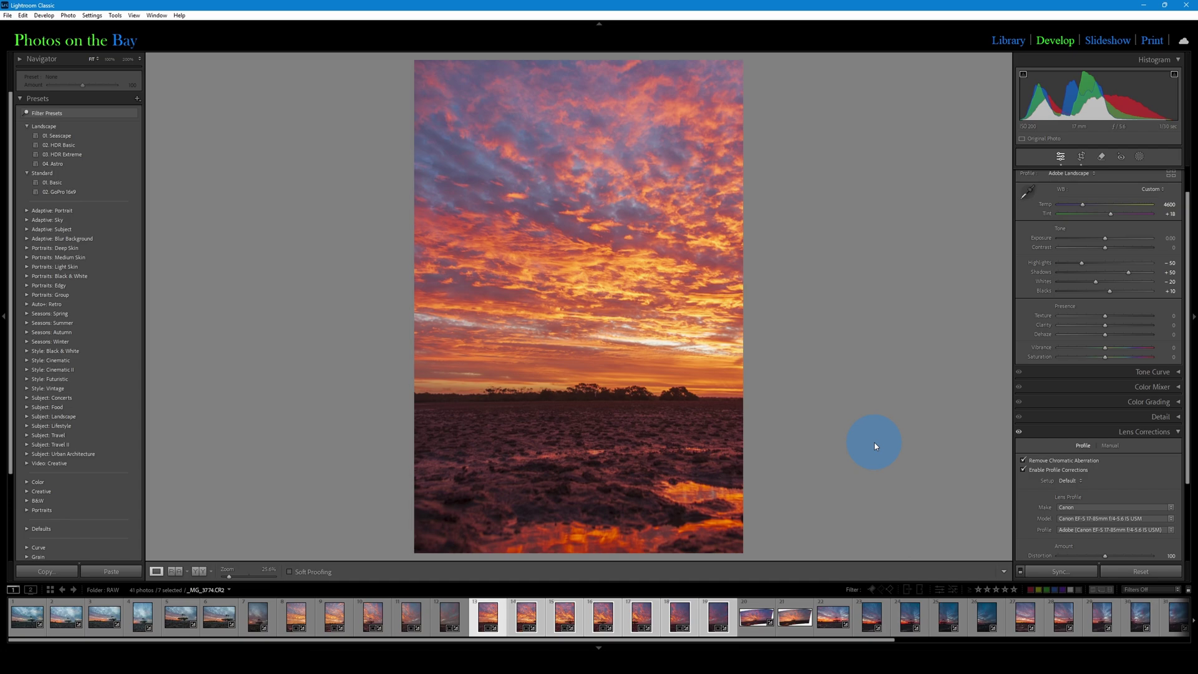
Send the seven selected frames to Photoshop's Merge to Panorama and run Photomerge with Auto layout and Blend Images Together
right_click(607, 623)
mouse_move(663, 393)
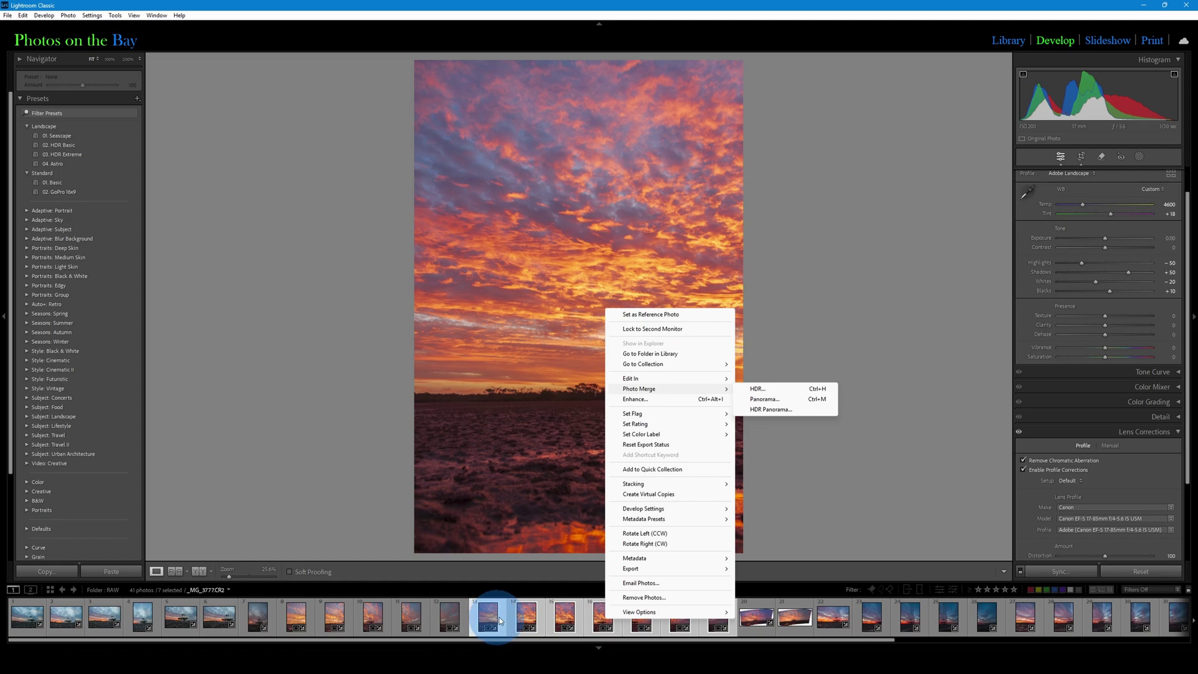
mouse_move(632, 382)
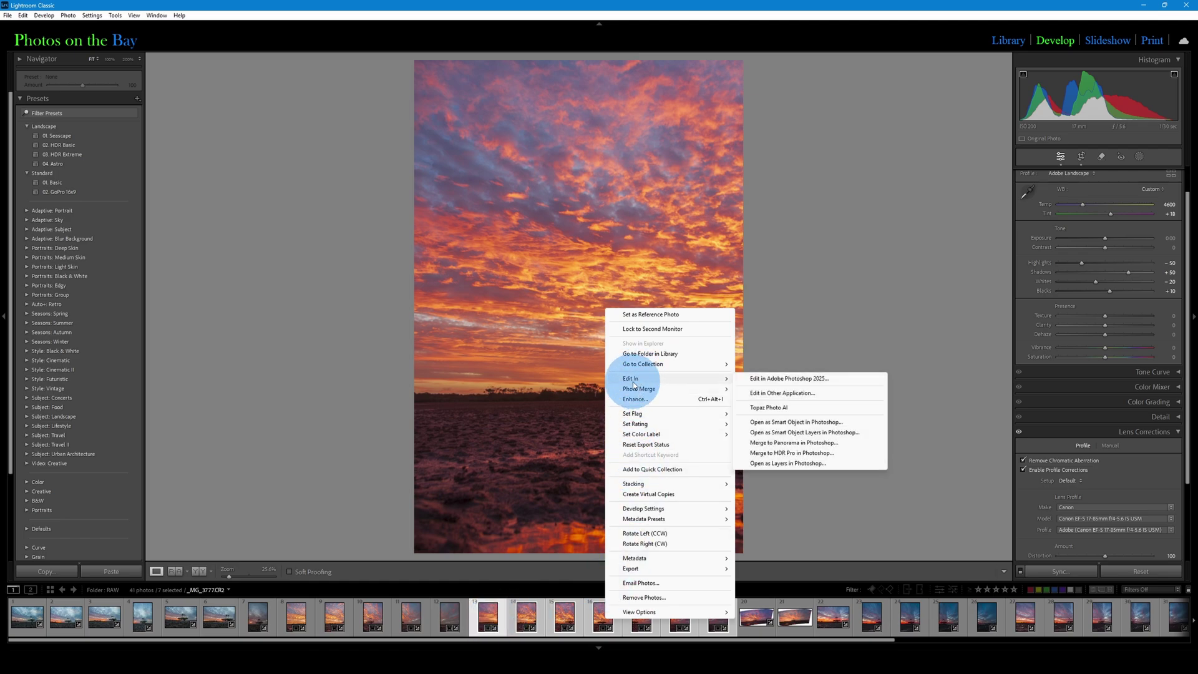
left_click(803, 443)
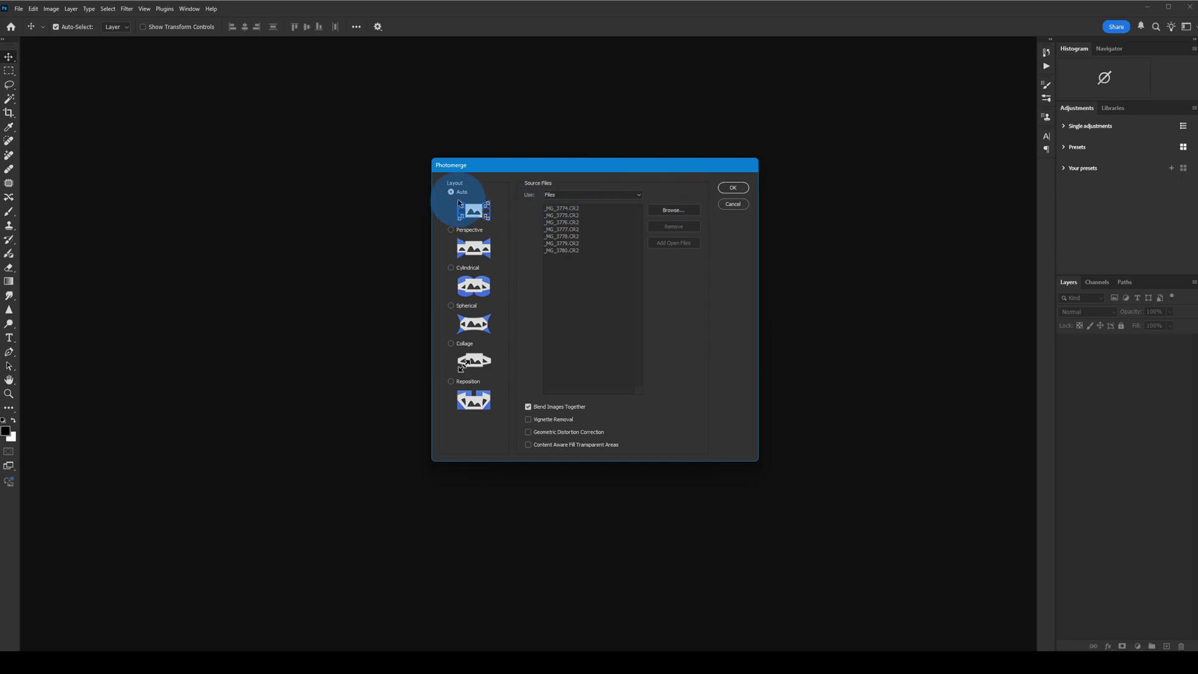
left_click(734, 188)
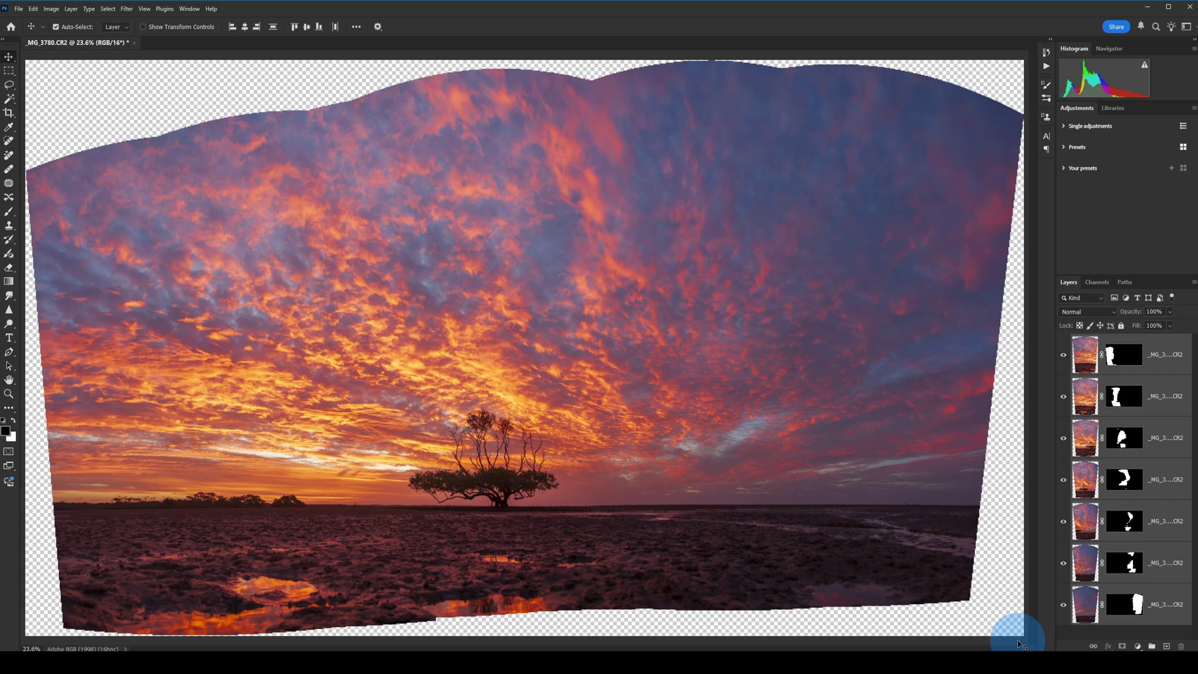
Select all seven raw frames in Camera Raw and look at the merge commands available for them
left_click(627, 649)
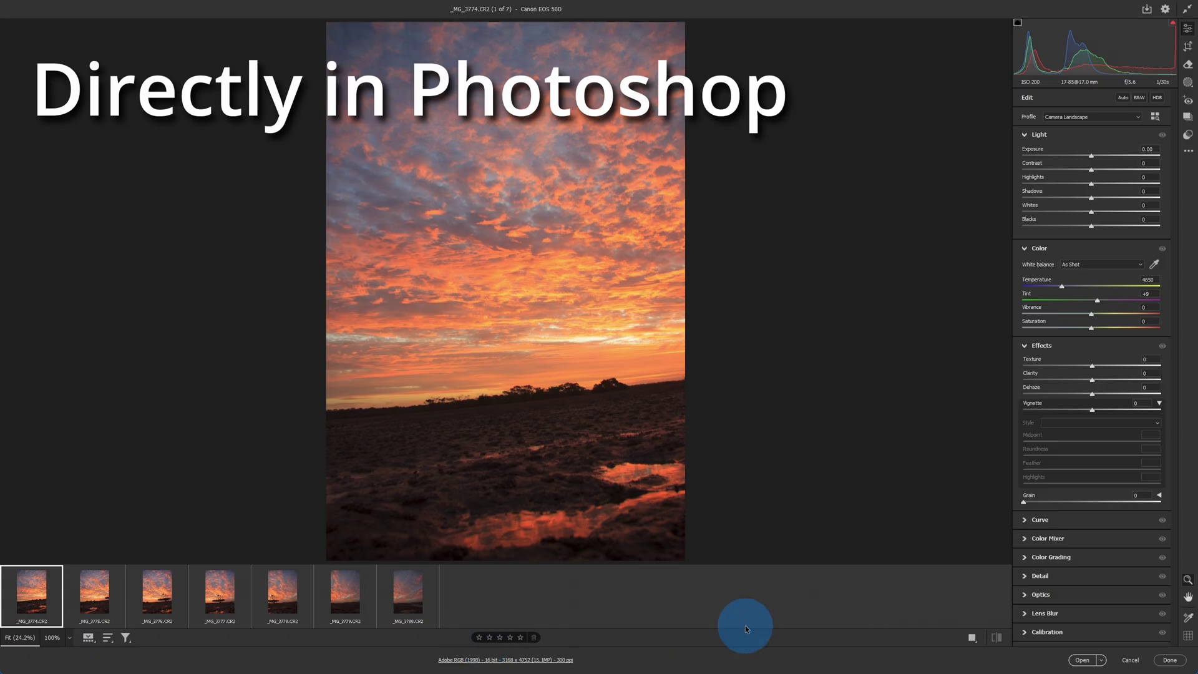
left_click(404, 596, "shift")
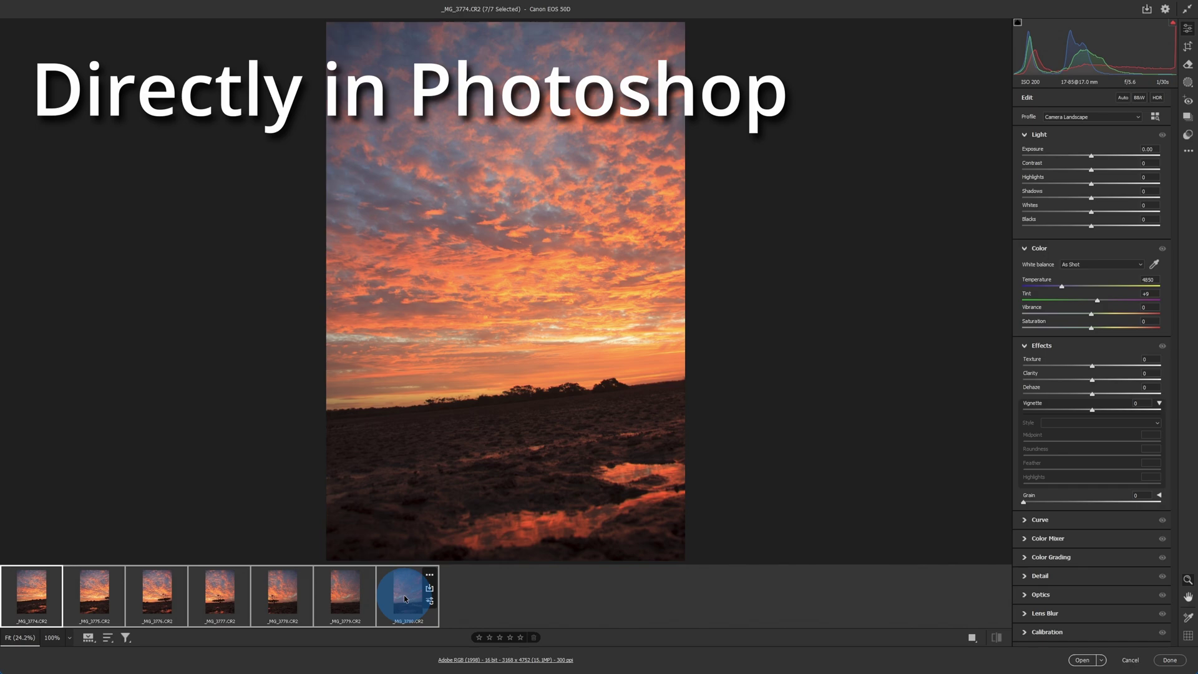
right_click(404, 598)
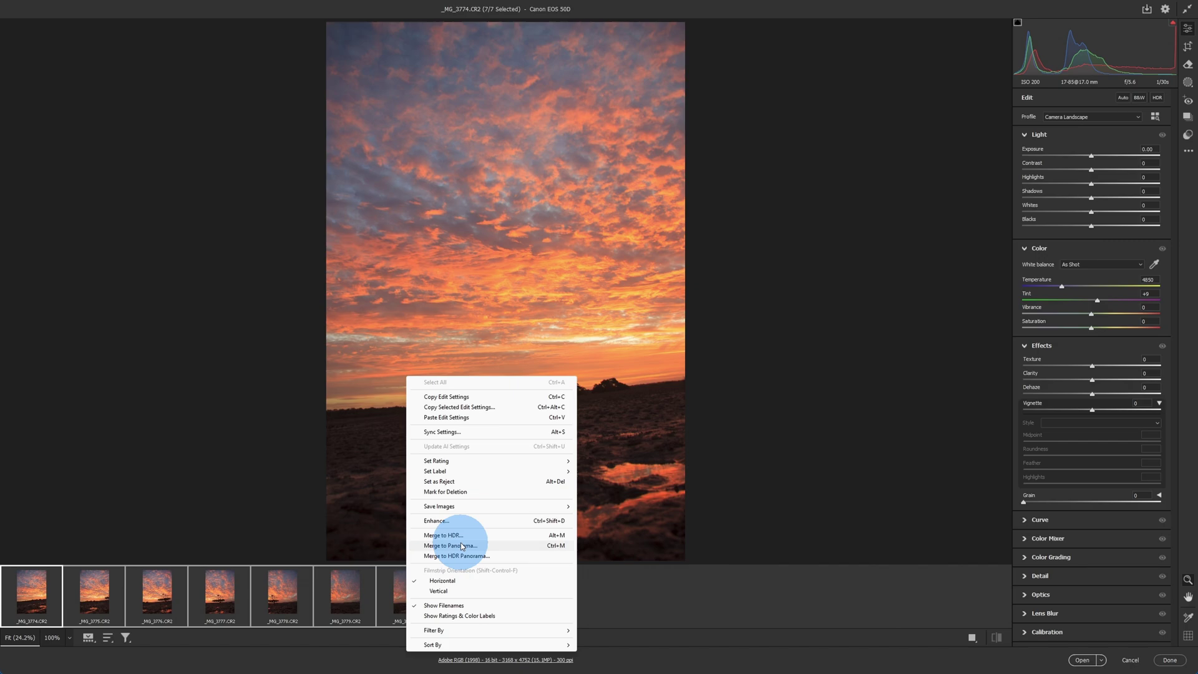
left_click(669, 610)
Open all seven straightened, lens-corrected frames from Camera Raw as separate Photoshop documents
left_click(32, 594)
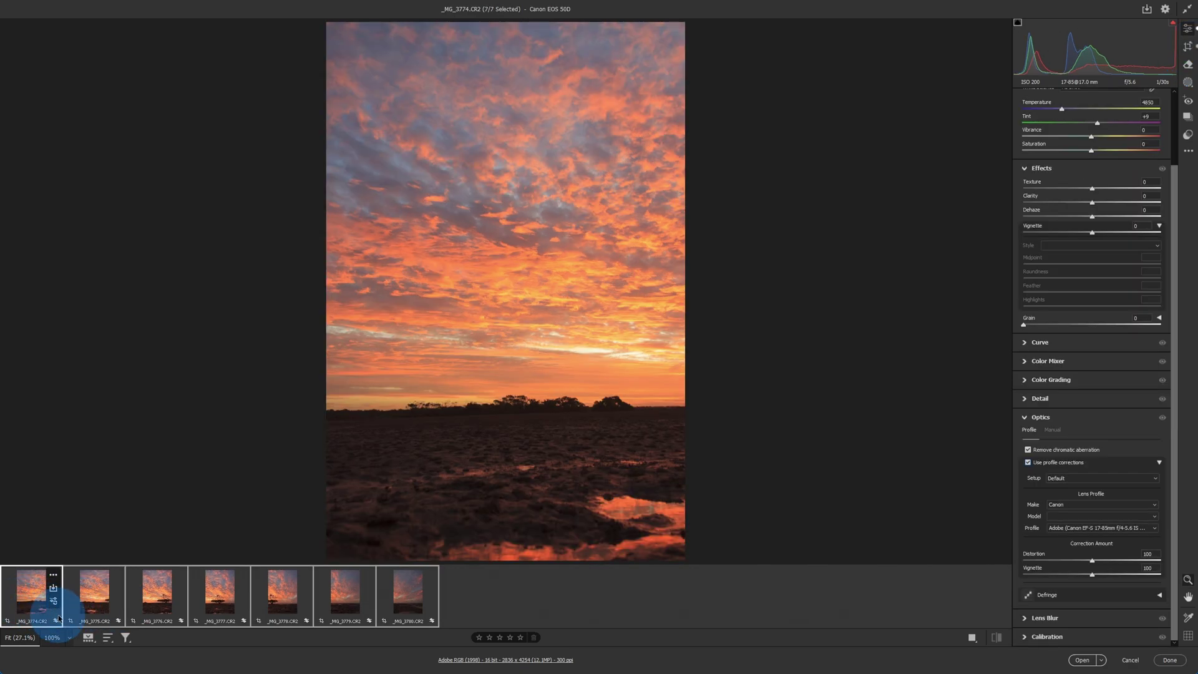
key("ctrl+a")
left_click(37, 606)
key("ctrl+a")
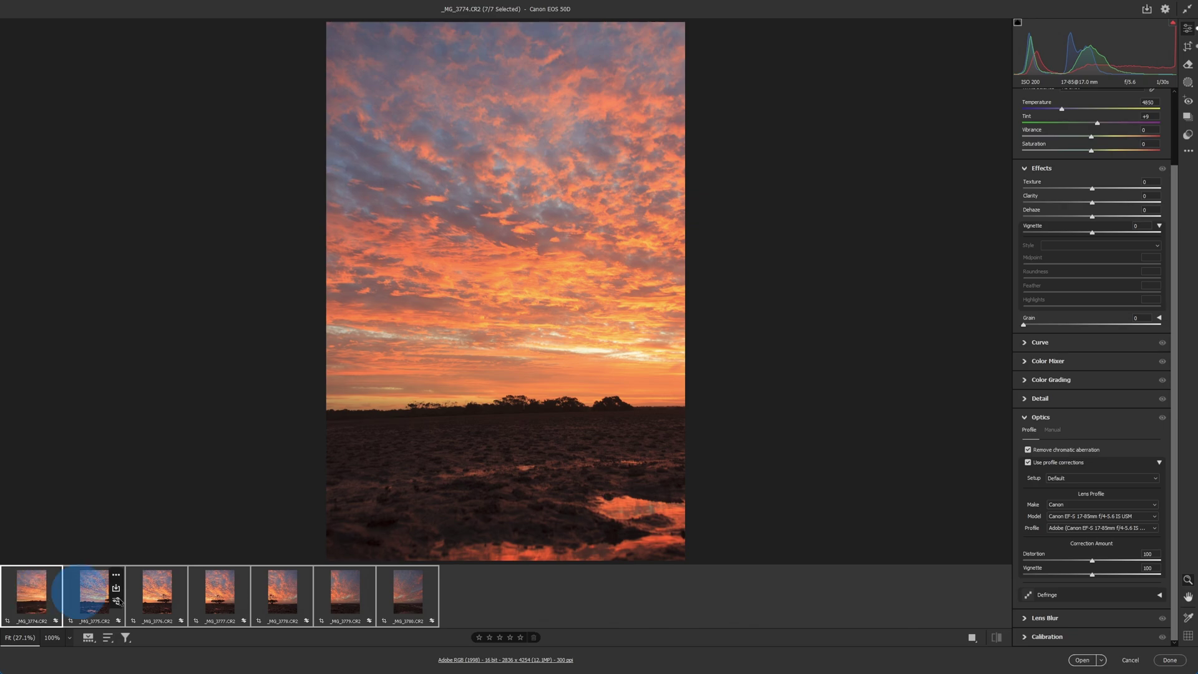
left_click(1083, 660)
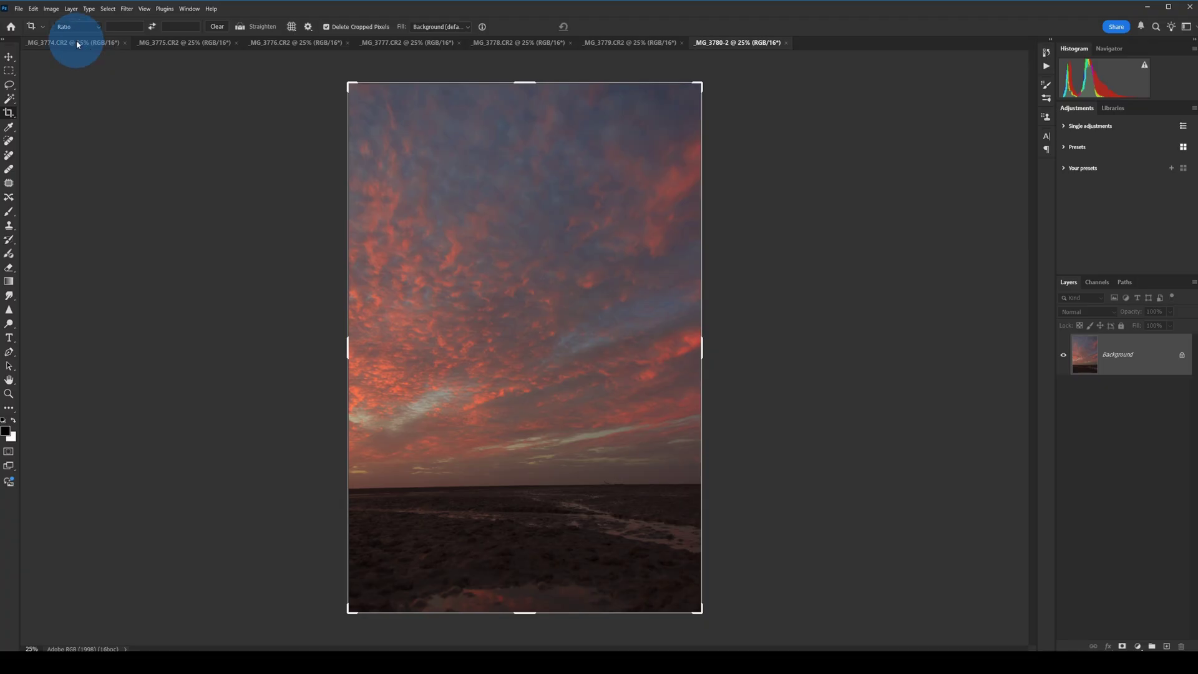
Run Photomerge on files _MG_3774.CR2 to _MG_3780.CR2 with Auto layout and Blend Images Together
left_click(77, 44)
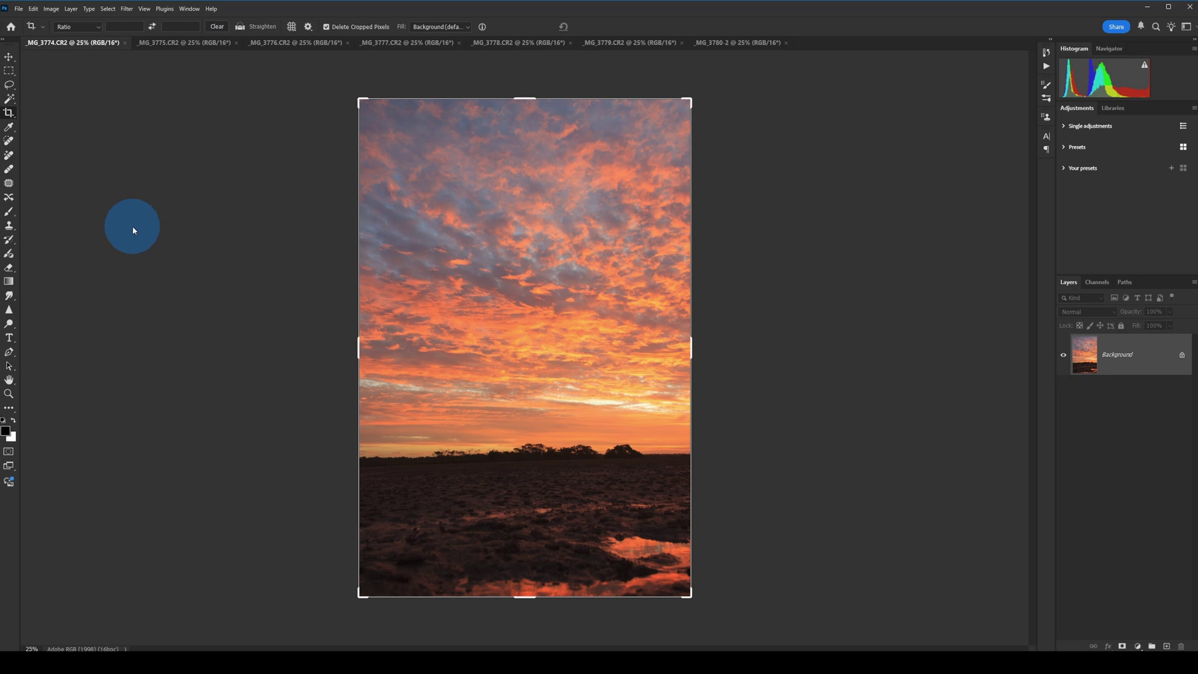
left_click(18, 11)
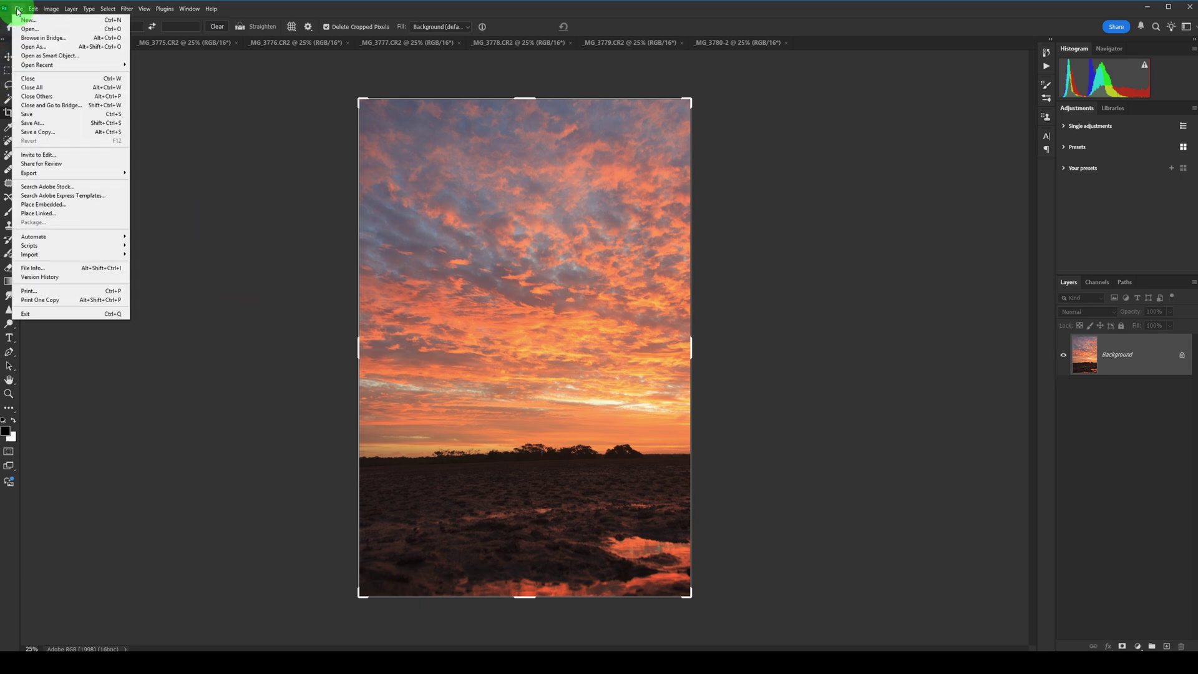
mouse_move(40, 242)
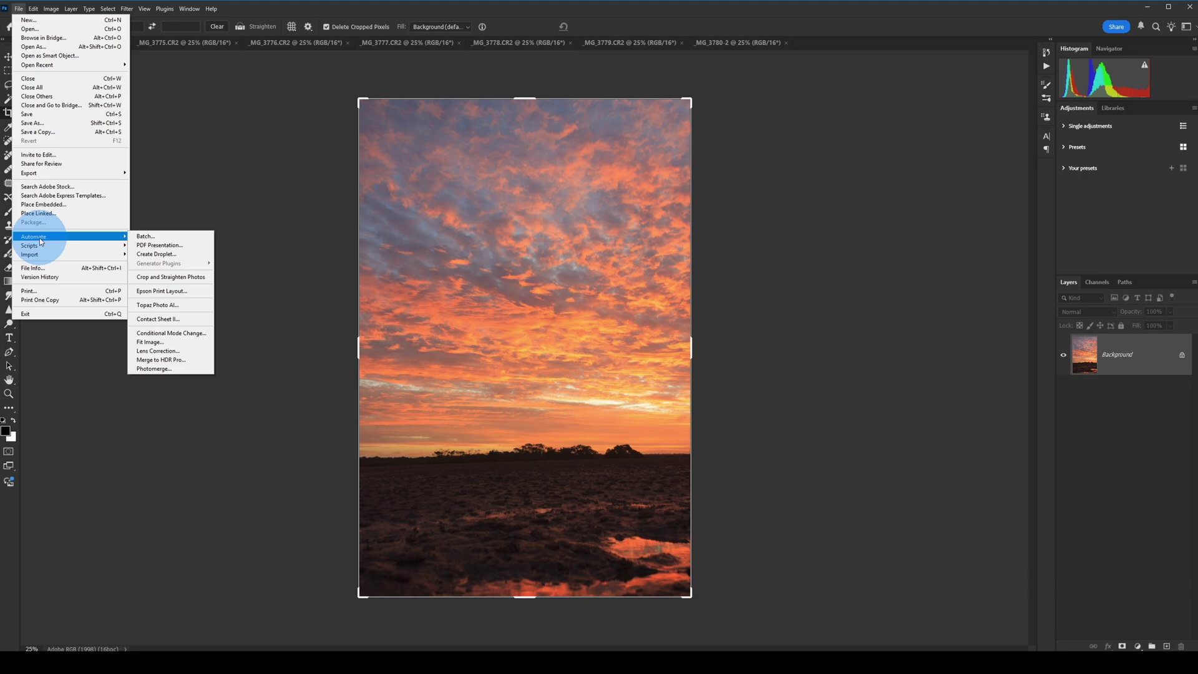
left_click(174, 369)
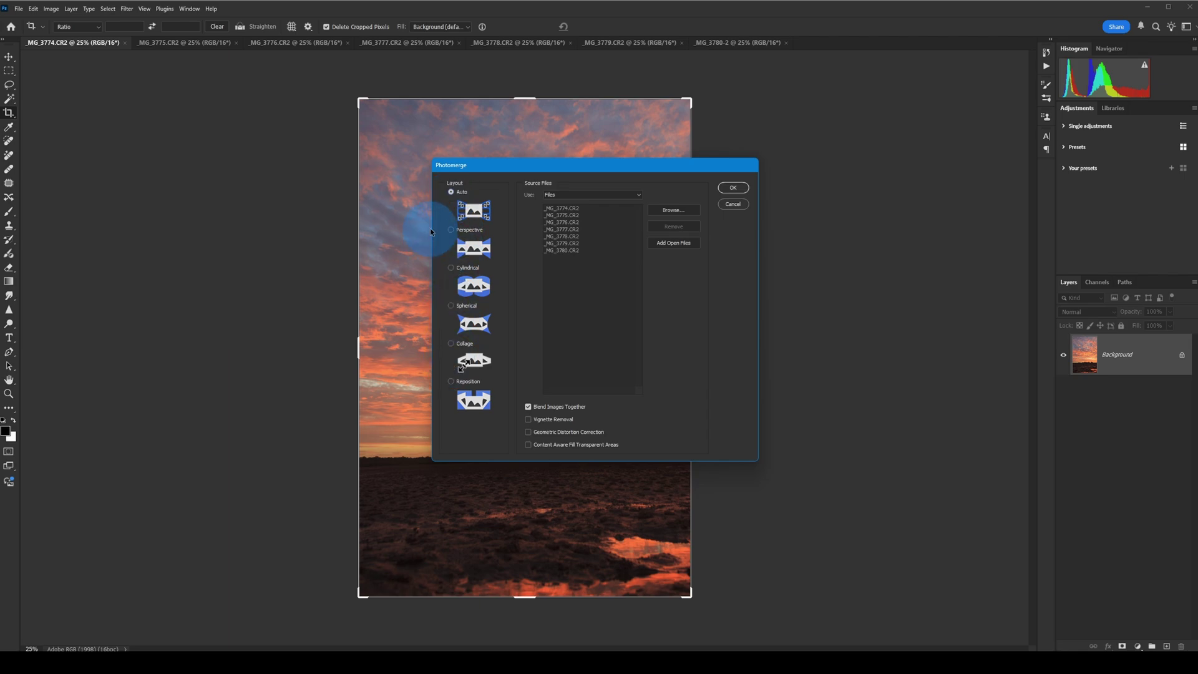
left_click(735, 189)
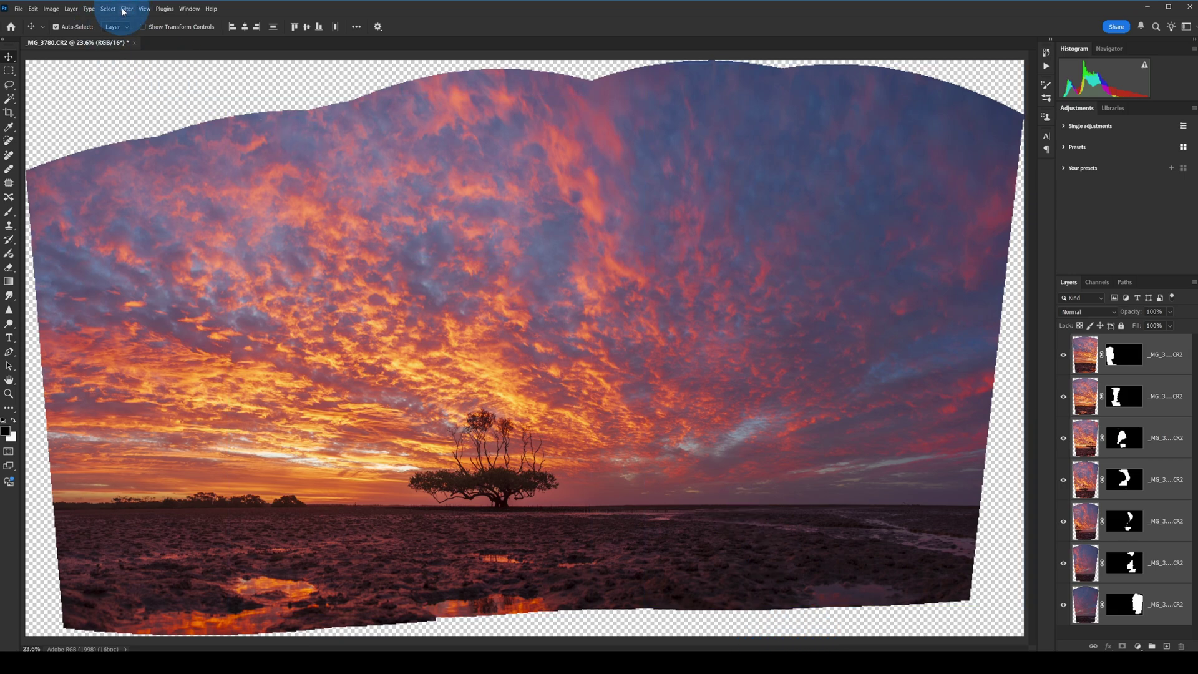
Flatten the seven masked panorama layers into one image and inspect the horizon to the right of the tree
left_click(73, 12)
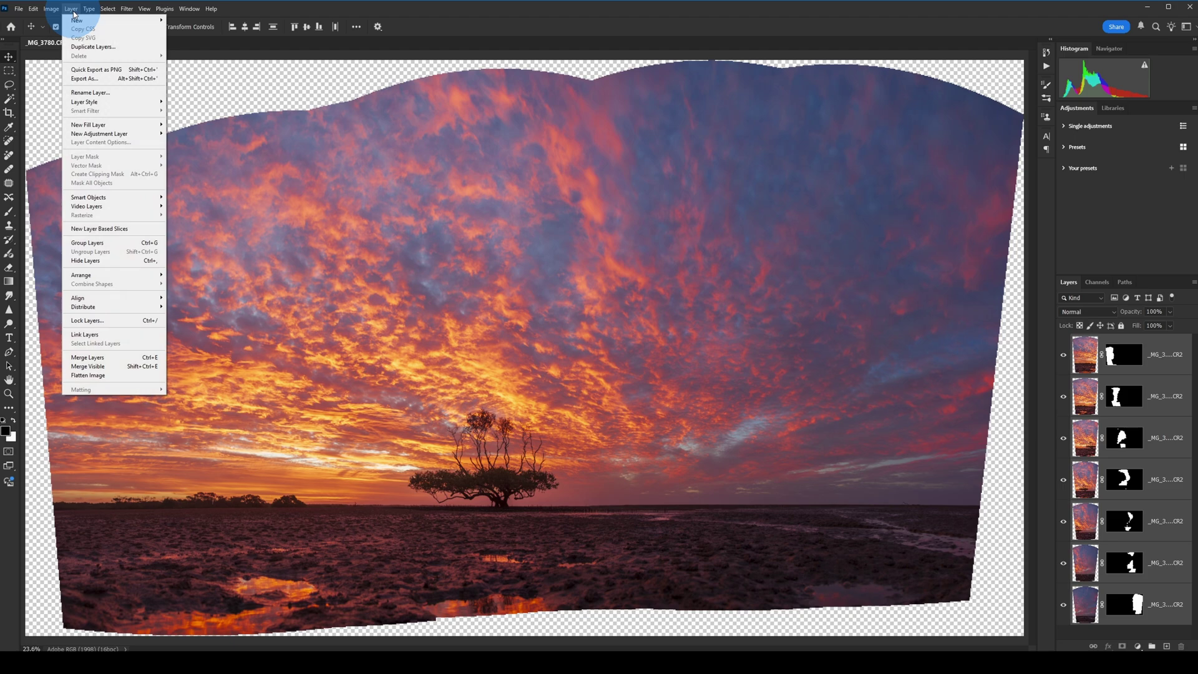
left_click(114, 375)
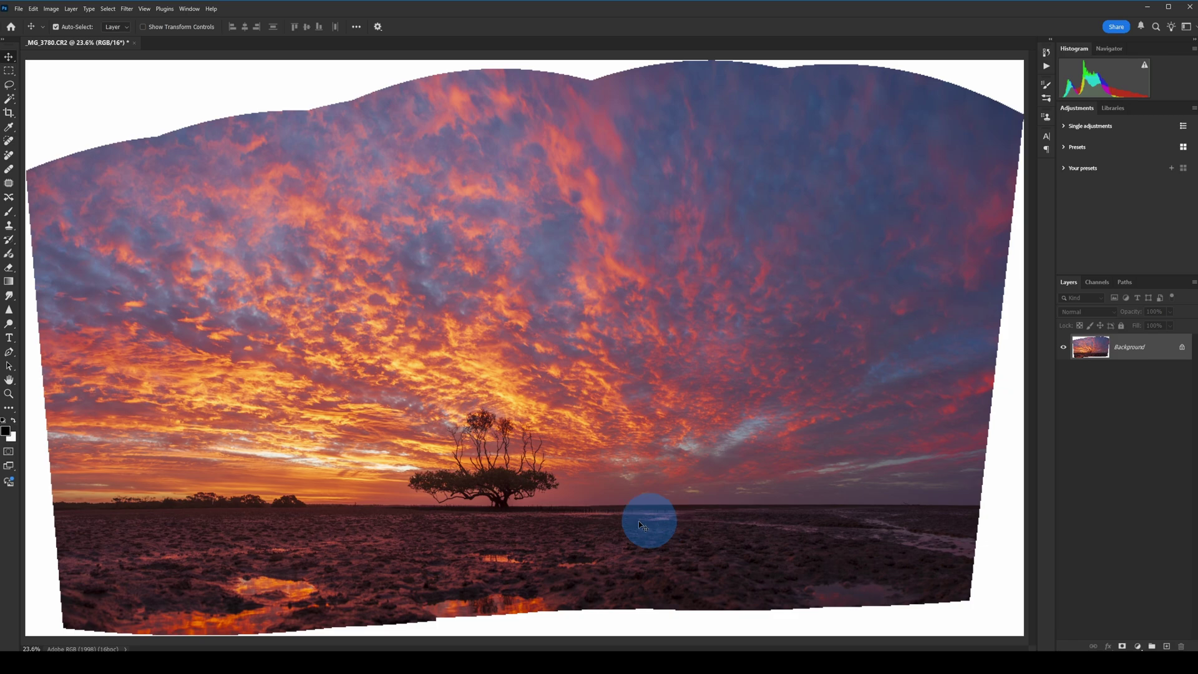
scroll(596, 524, "up", 5)
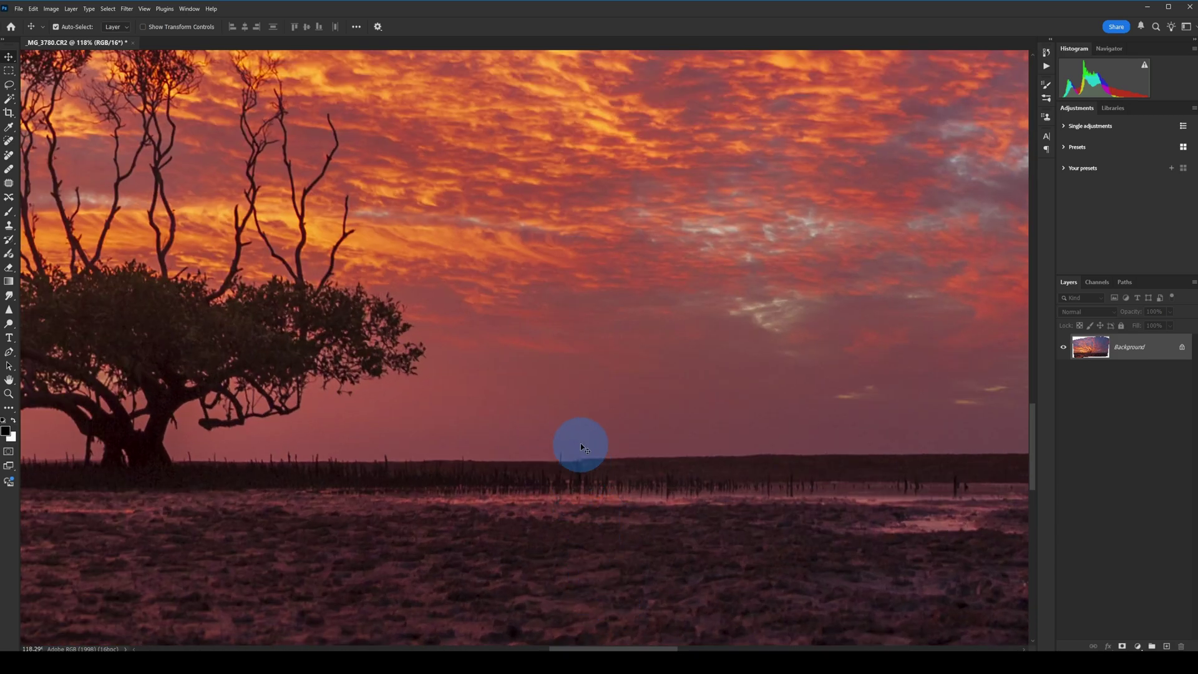
left_click_drag(630, 649, 561, 590)
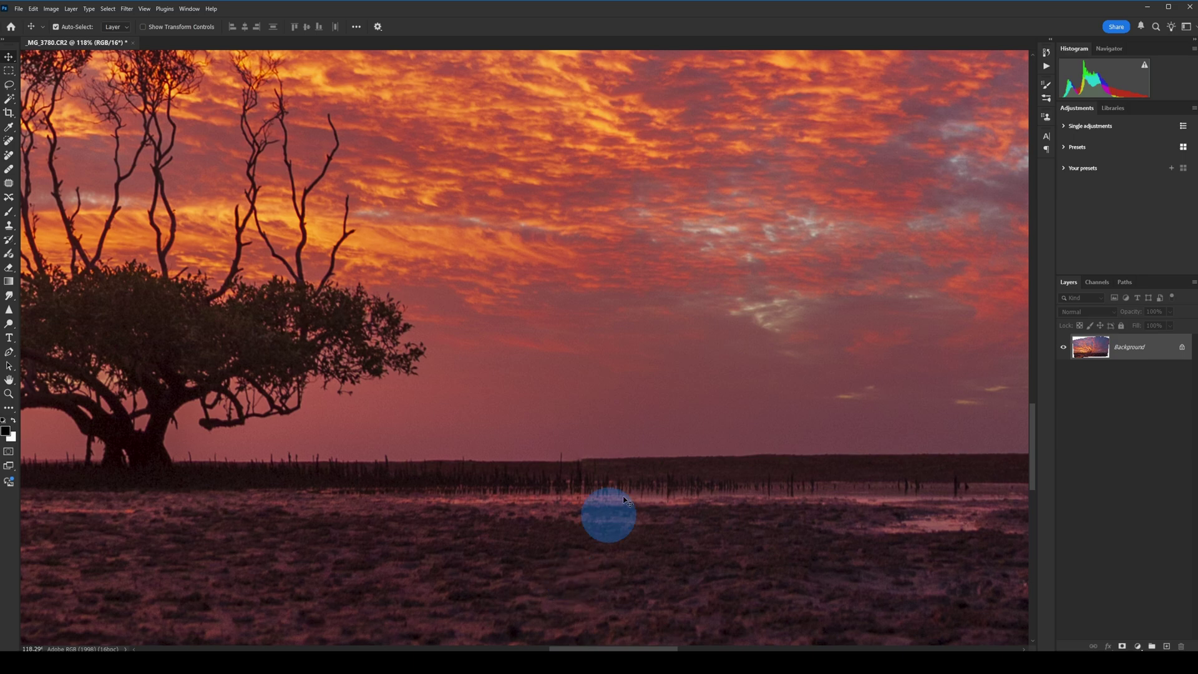
key("ctrl+0")
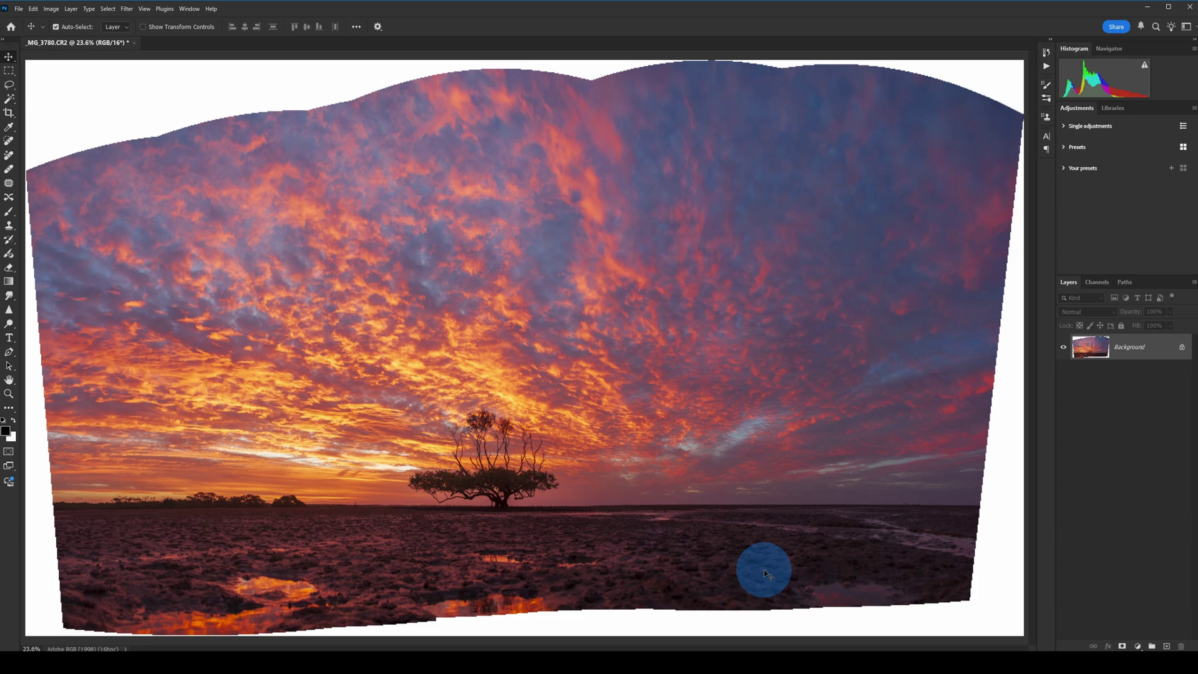
Outline the misaligned horizon strip right of the tree with the Lasso and copy it to its own layer
scroll(584, 507, "up", 5)
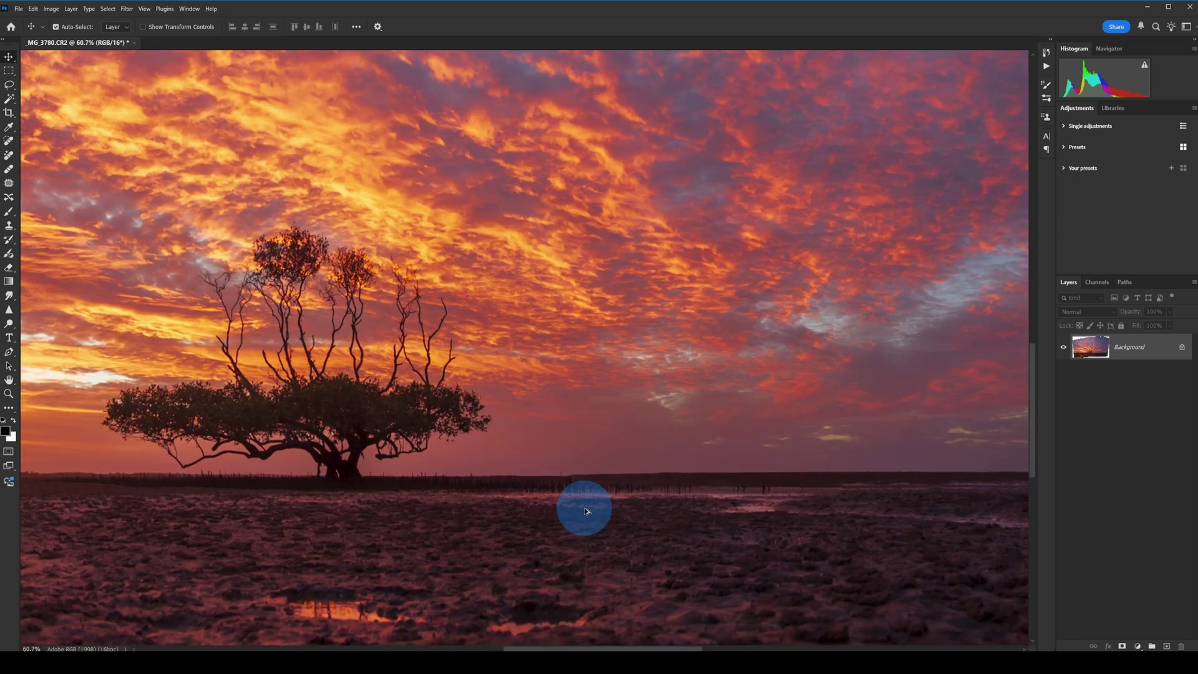
scroll(584, 507, "up", 2)
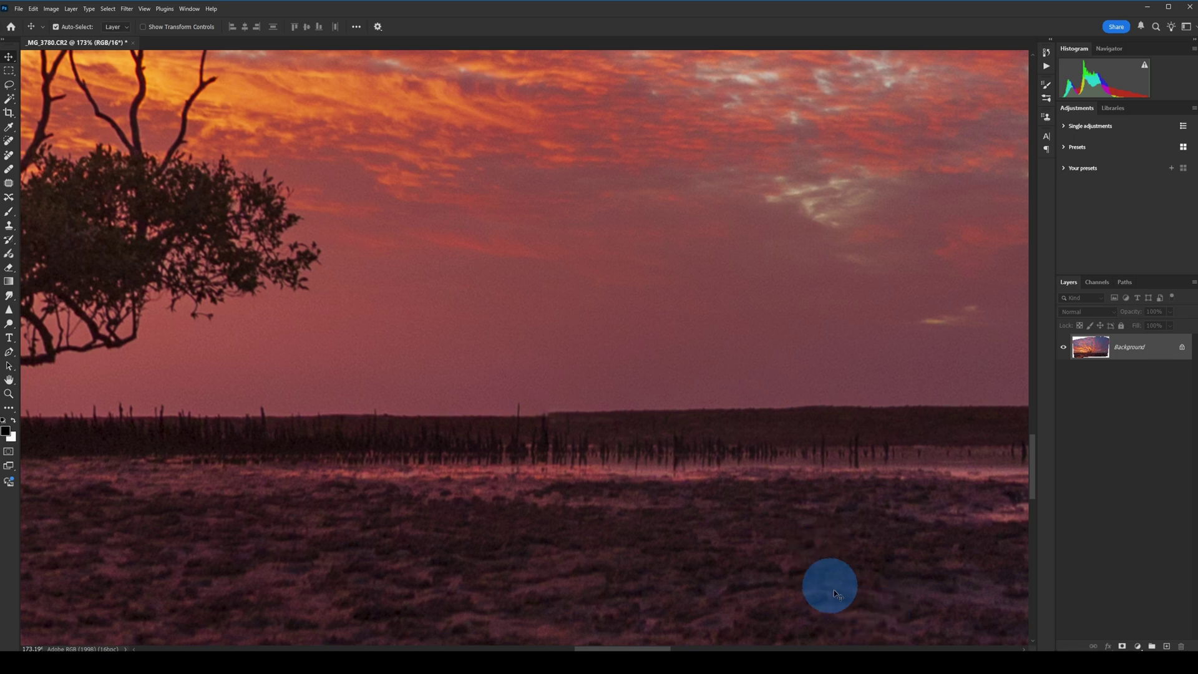
left_click(621, 647)
mouse_move(621, 647)
left_mouse_down()
mouse_move(717, 646)
mouse_move(613, 646)
mouse_move(690, 647)
mouse_move(641, 645)
left_mouse_up()
left_click(8, 88)
right_click(9, 88)
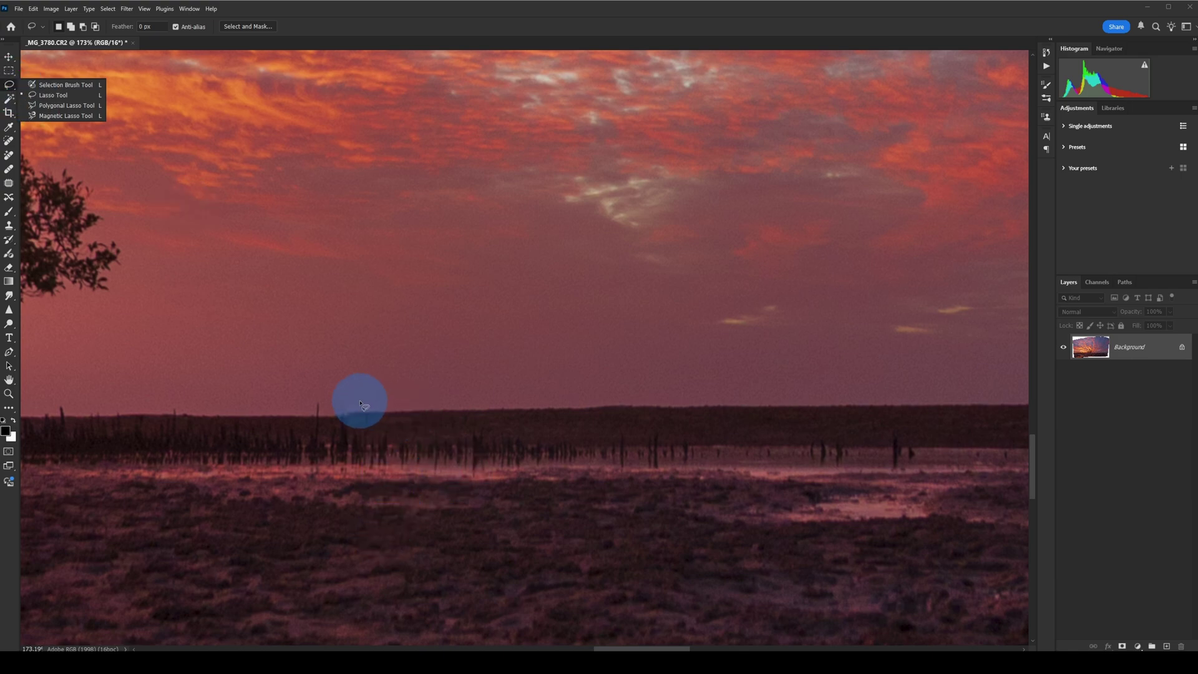
mouse_move(346, 322)
left_mouse_down()
mouse_move(346, 481)
mouse_move(609, 484)
mouse_move(1115, 431)
mouse_move(1003, 368)
left_mouse_up()
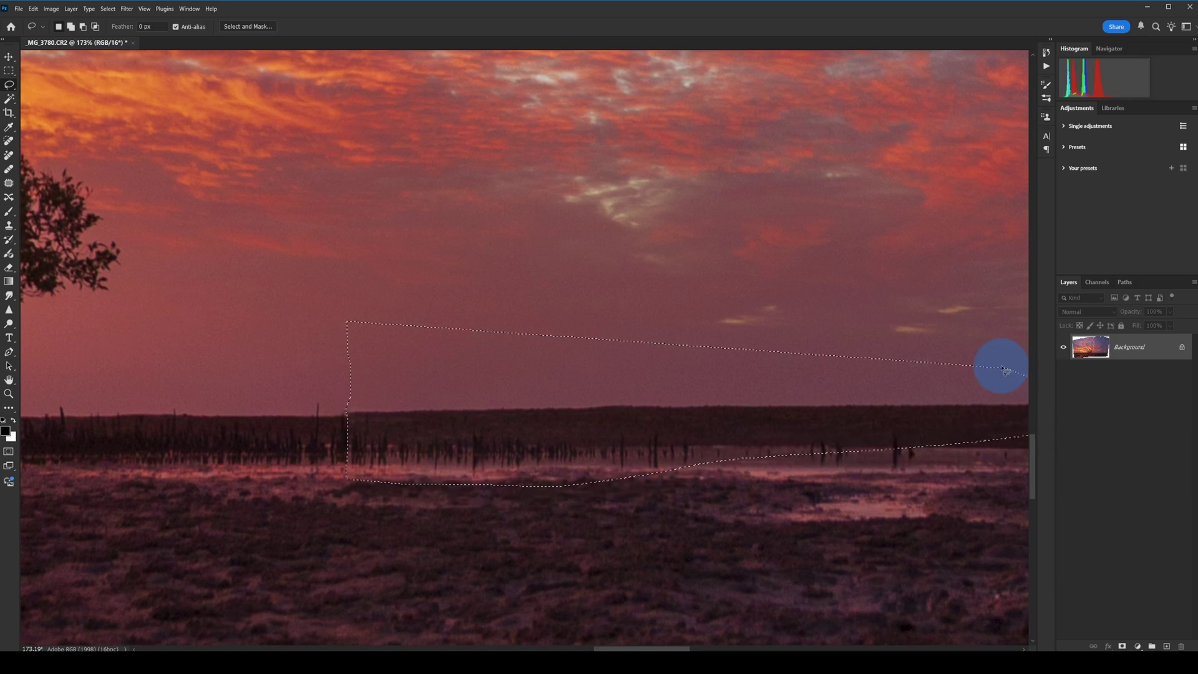
mouse_move(657, 649)
left_mouse_down()
mouse_move(690, 649)
mouse_move(660, 649)
left_mouse_up()
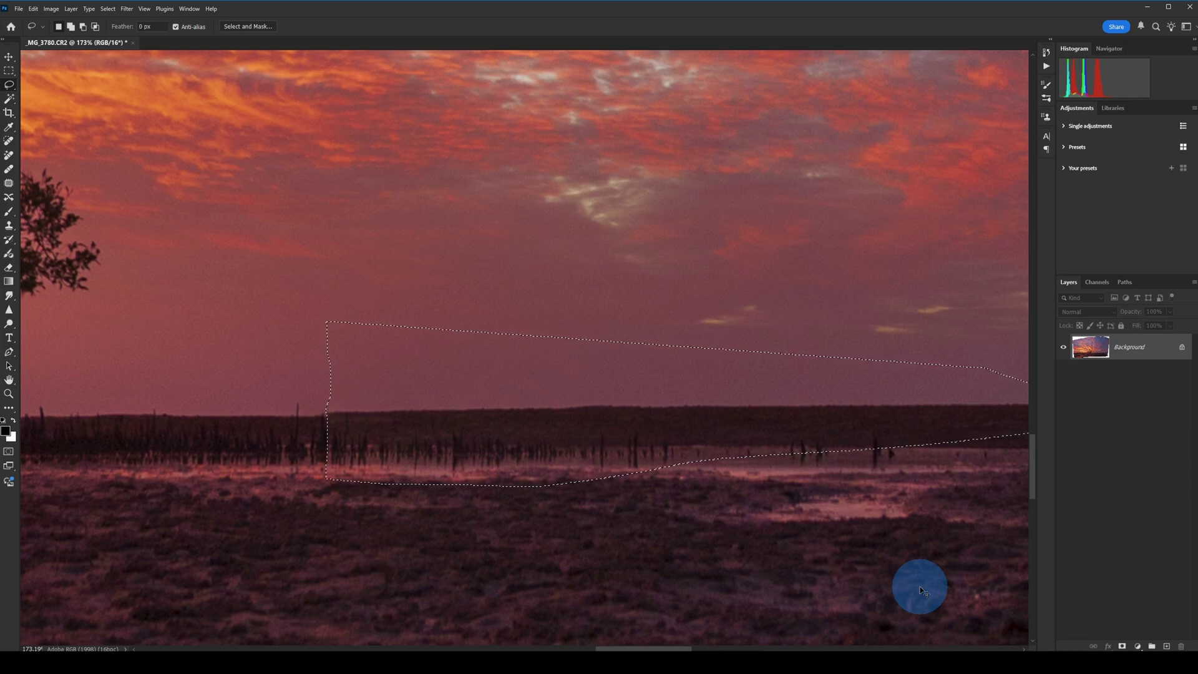
key("ctrl+j")
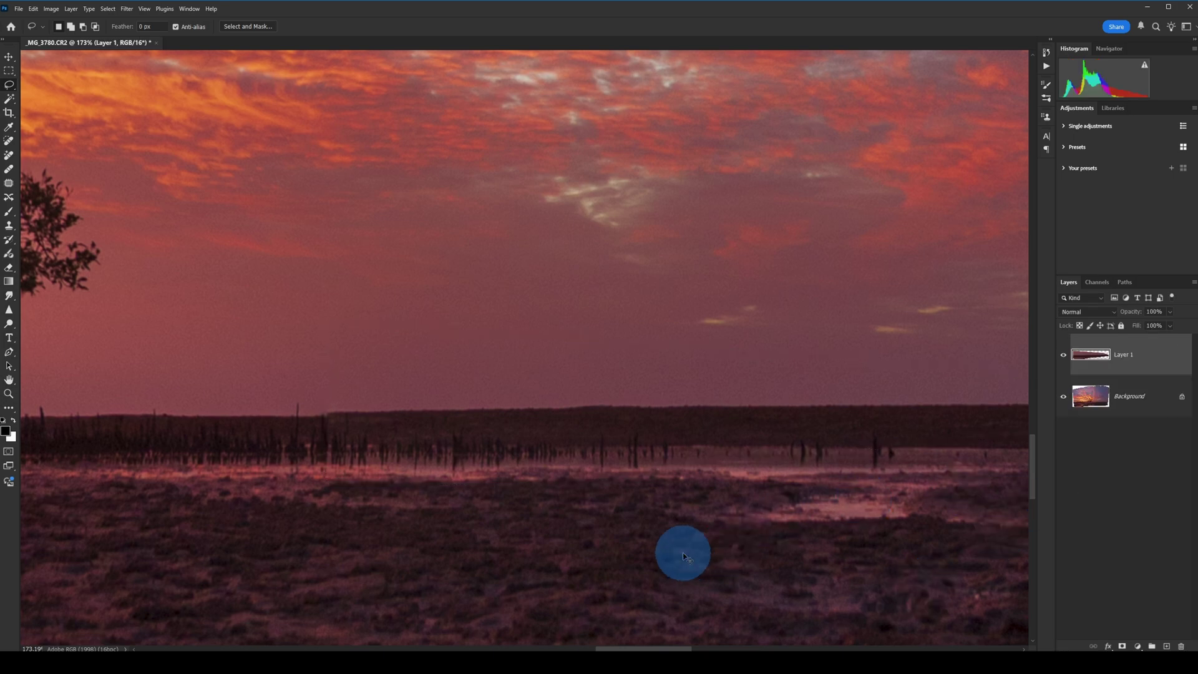
Free-transform the copied horizon strip, pulling its left end slightly outward and down to line up with the horizon beside the tree
key("ctrl+t")
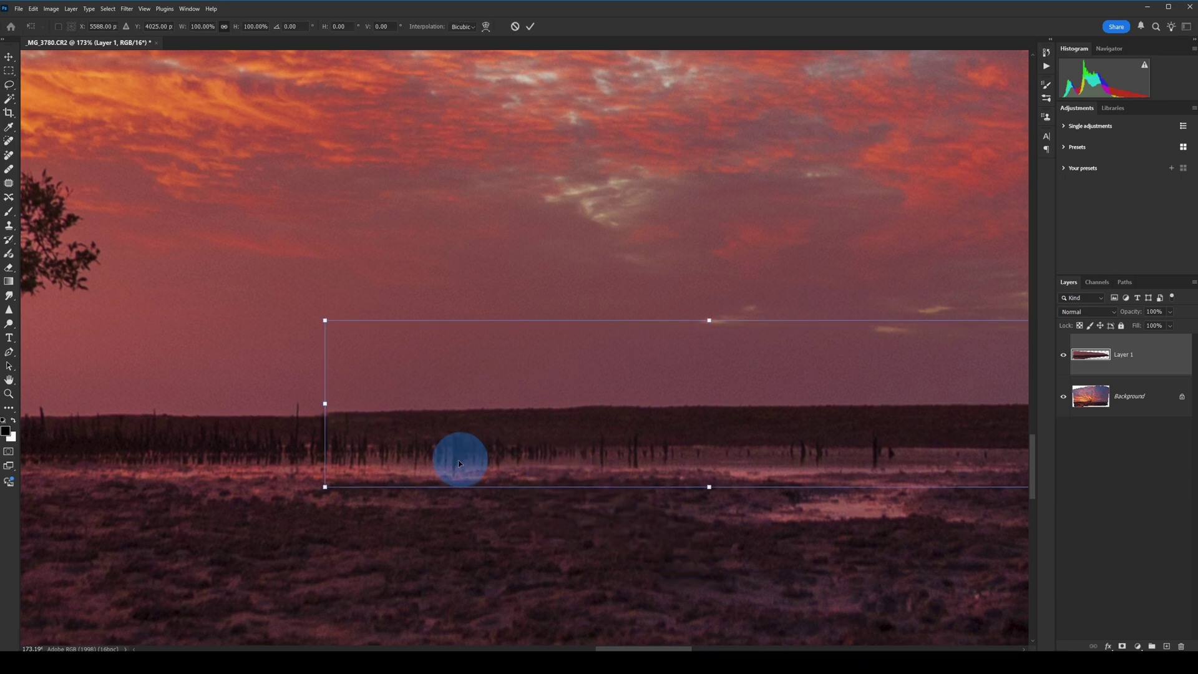
mouse_move(325, 404)
left_mouse_down()
mouse_move(292, 426)
mouse_move(366, 374)
mouse_move(351, 366)
mouse_move(321, 382)
mouse_move(342, 409)
mouse_move(299, 409)
mouse_move(352, 404)
mouse_move(306, 411)
left_mouse_up()
left_click(531, 38)
Hide the Background, add a mask to the strip layer and brush away the strip's hard upper and lower edges in black
left_click(1063, 397)
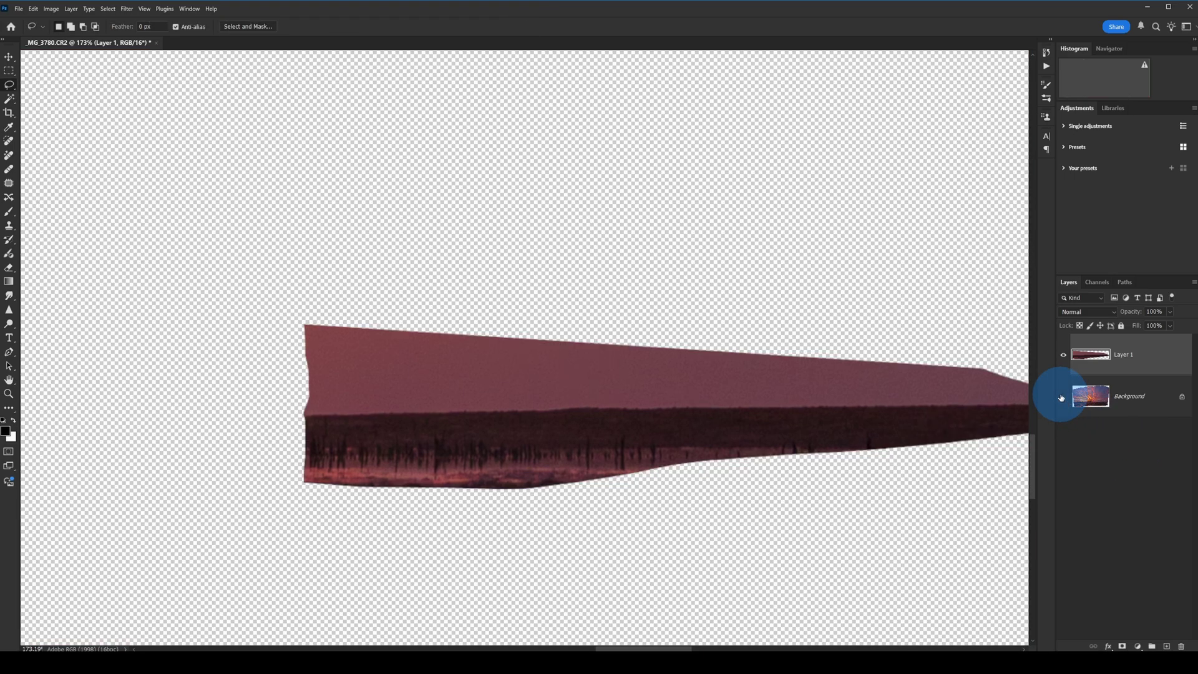
left_click_drag(669, 649, 684, 646)
left_click(1123, 647)
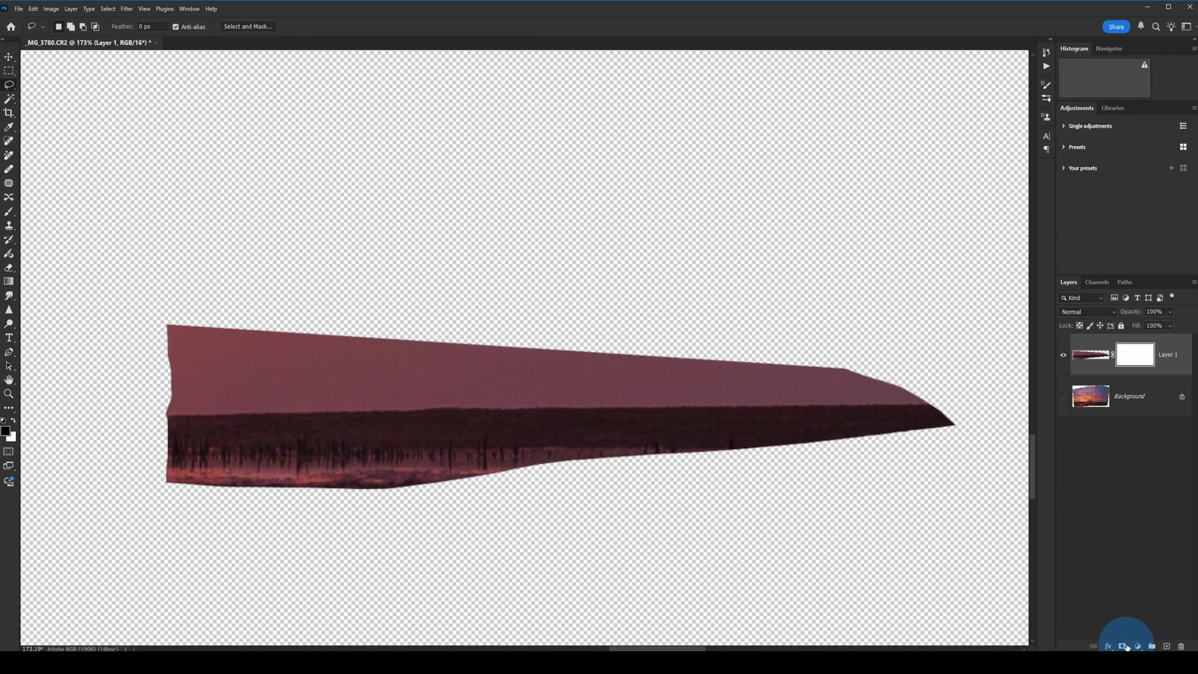
left_click(9, 212)
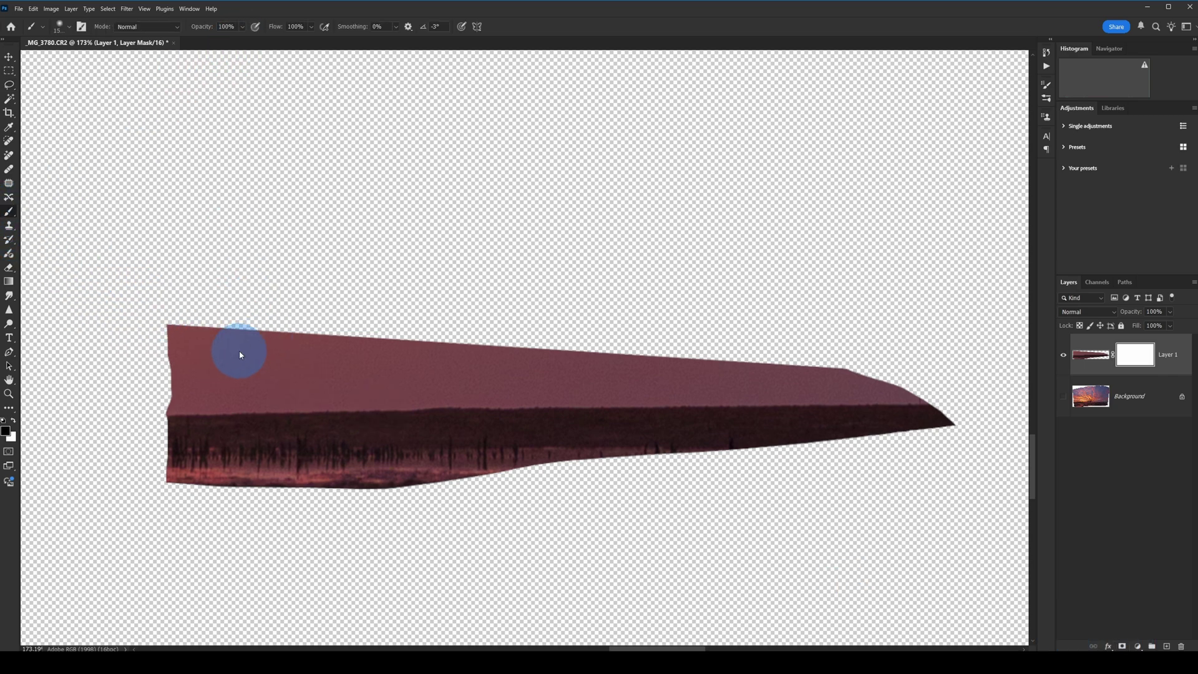
mouse_move(241, 348)
left_mouse_down()
mouse_move(303, 335)
mouse_move(290, 317)
mouse_move(327, 365)
mouse_move(920, 342)
mouse_move(265, 338)
mouse_move(177, 362)
left_mouse_up()
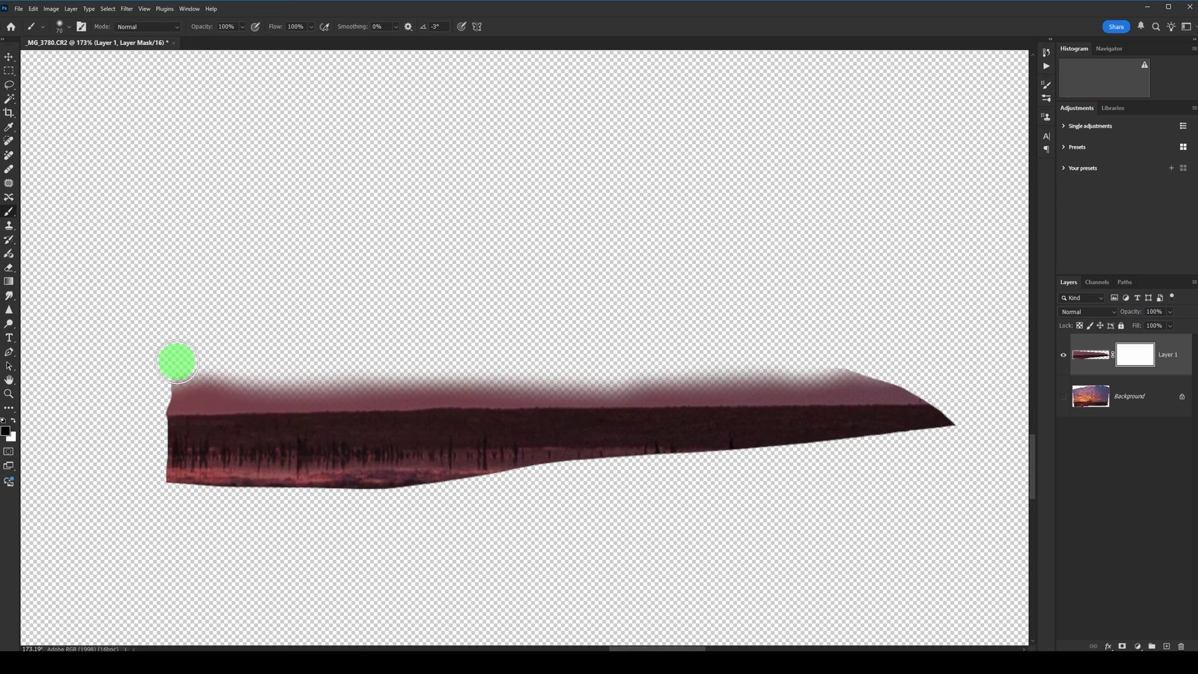
mouse_move(161, 535)
left_mouse_down()
mouse_move(172, 506)
mouse_move(249, 480)
mouse_move(118, 477)
mouse_move(635, 478)
mouse_move(410, 489)
mouse_move(959, 448)
mouse_move(940, 455)
mouse_move(988, 434)
mouse_move(850, 455)
left_mouse_up()
Show the Background again and paint on the mask to blend the strip's left end into the shoreline near the tree
left_click(1065, 397)
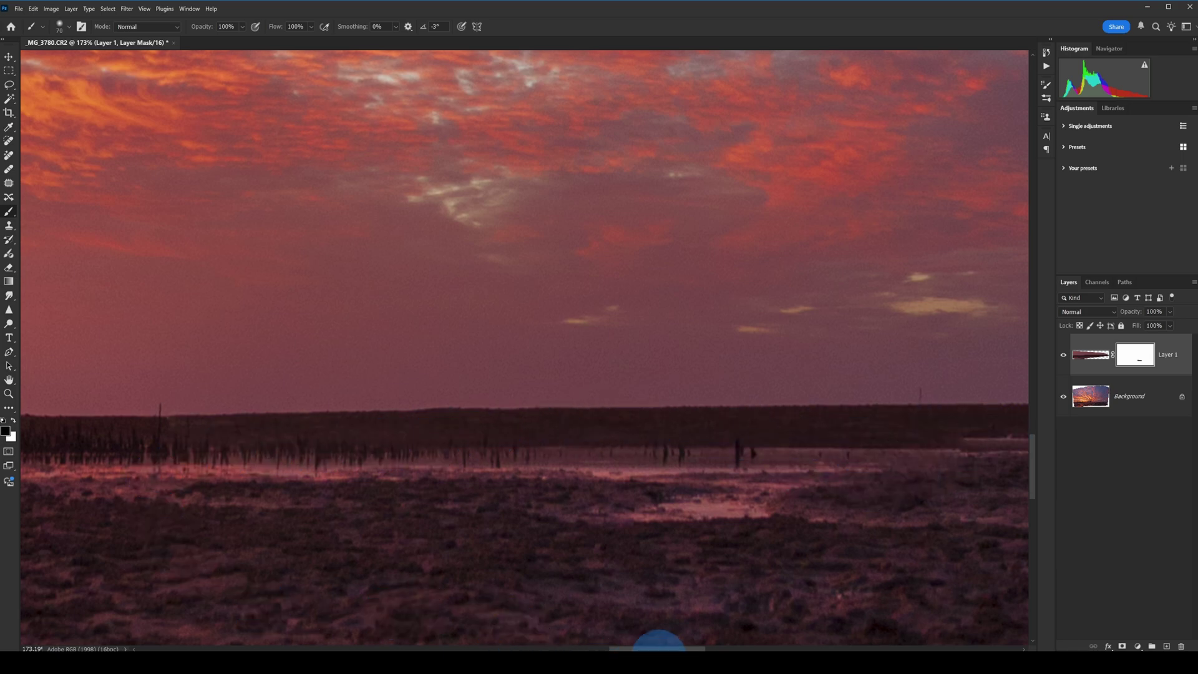
left_click_drag(655, 643, 618, 643)
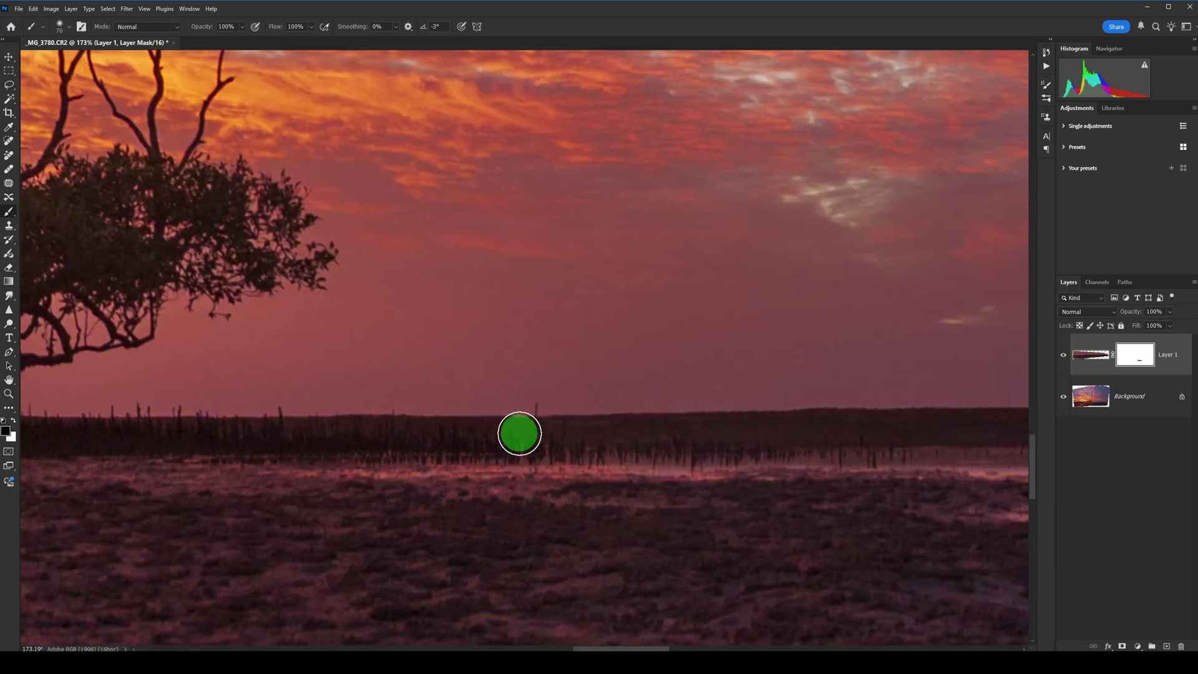
mouse_move(519, 424)
left_mouse_down()
mouse_move(516, 452)
mouse_move(495, 468)
mouse_move(535, 418)
mouse_move(493, 537)
left_mouse_up()
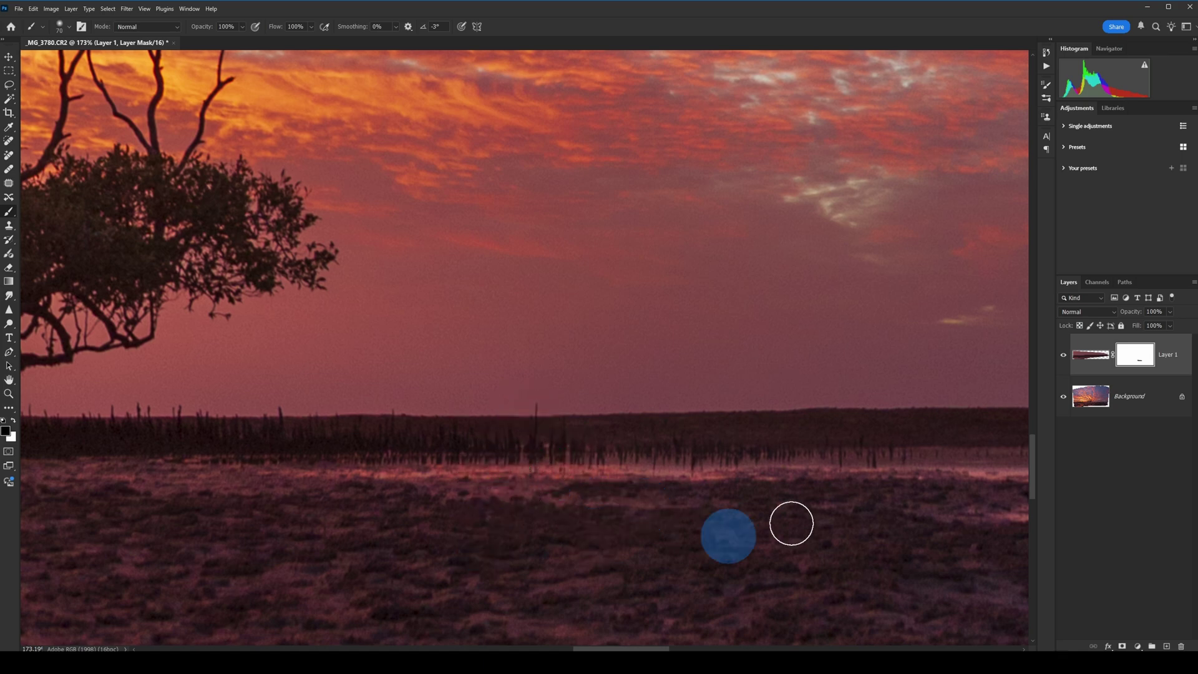
Compare the horizon with and without the masked strip layer by toggling its visibility
left_click(1065, 355)
left_click(1065, 355)
left_click(1065, 356)
left_click(1066, 355)
left_click(1066, 355)
left_click(1065, 355)
left_click(1066, 356)
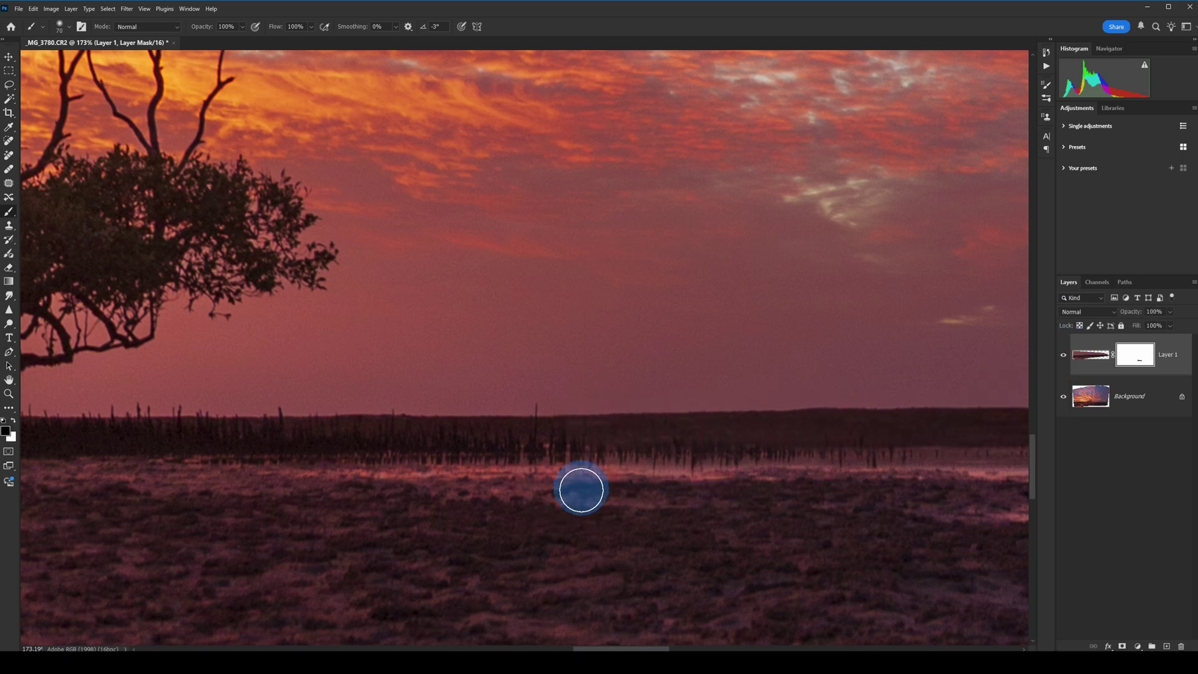
key("bracketleft")
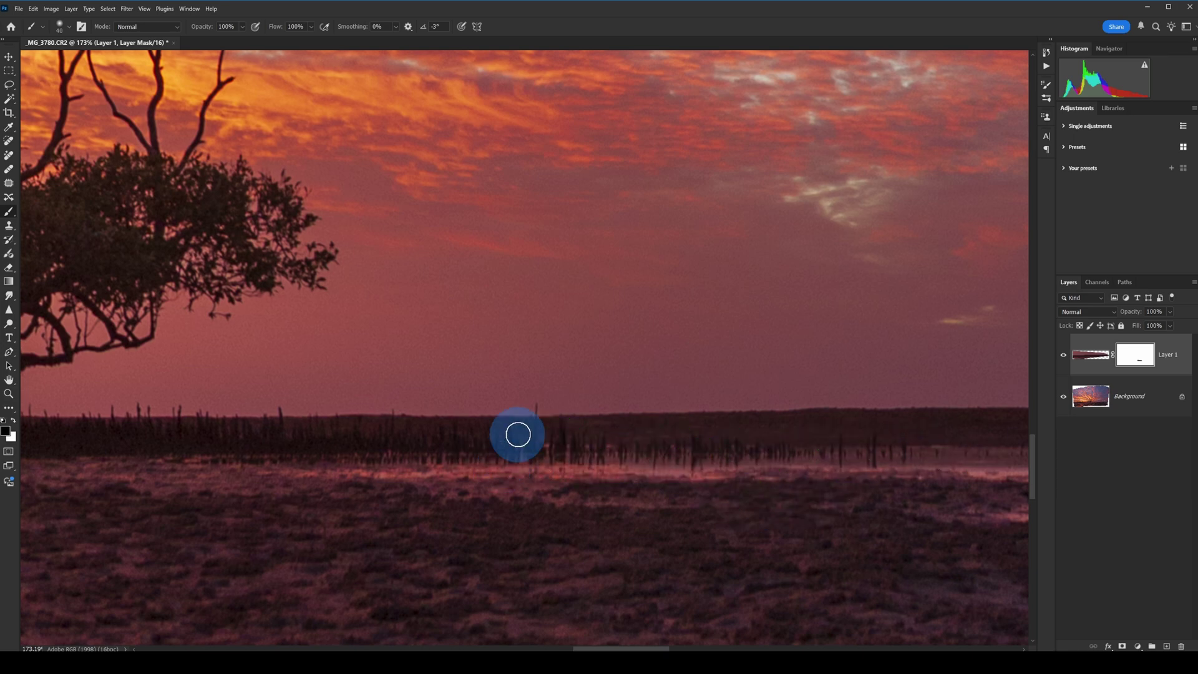
left_click(1064, 356)
left_click(1063, 356)
left_click(1064, 356)
left_click(1063, 356)
left_click(1064, 356)
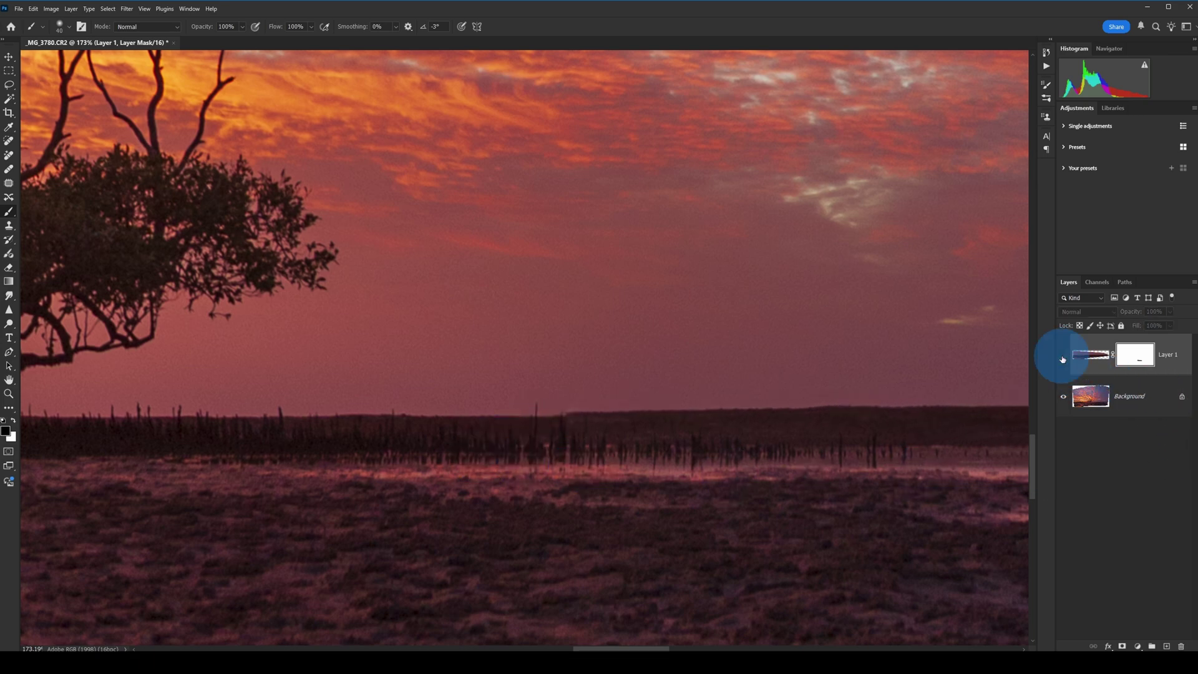
left_click(1064, 356)
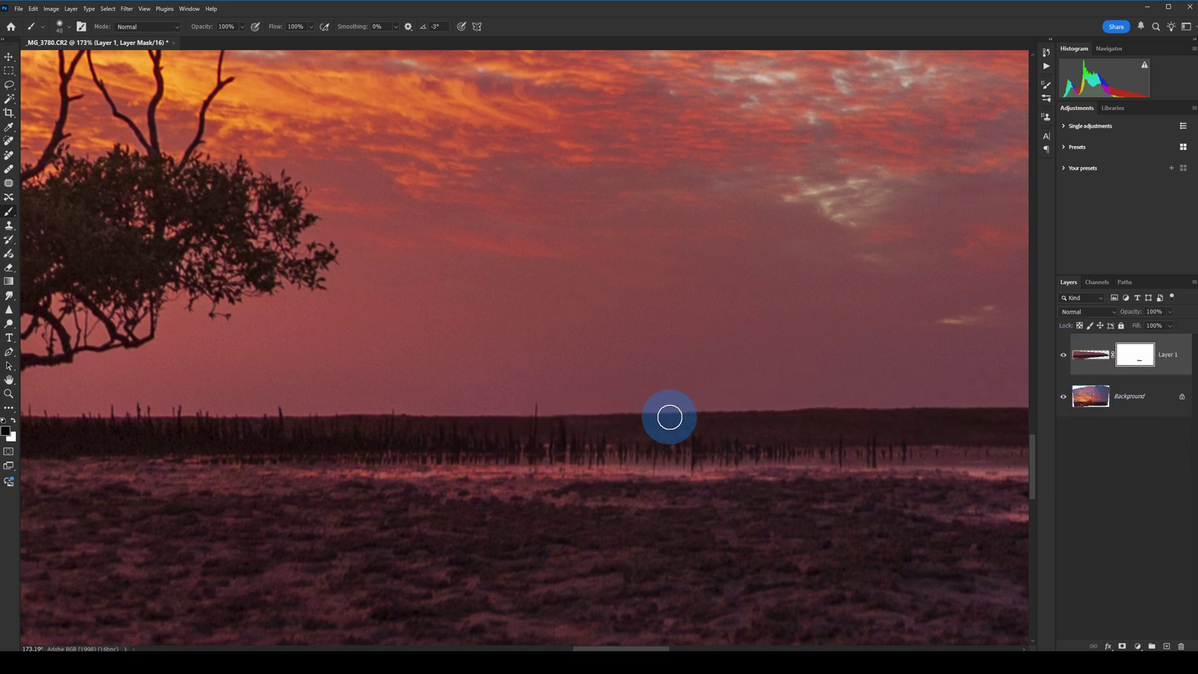
Flatten the horizon repair layer into the Background
key("ctrl+0")
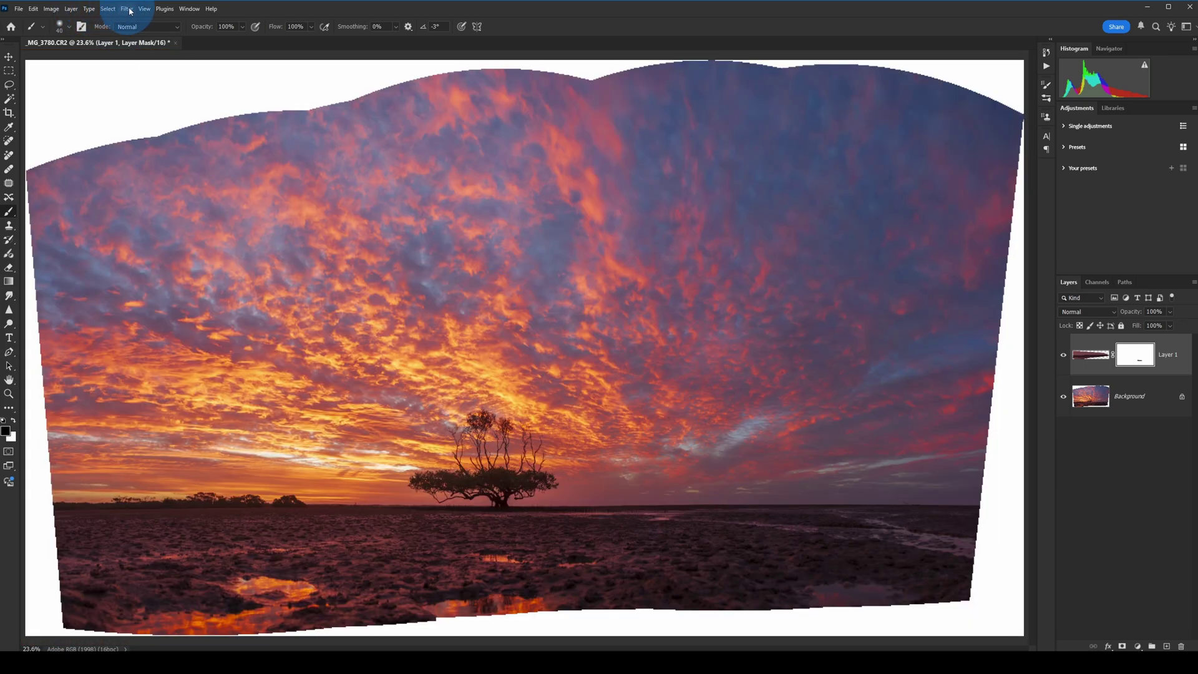
left_click(72, 10)
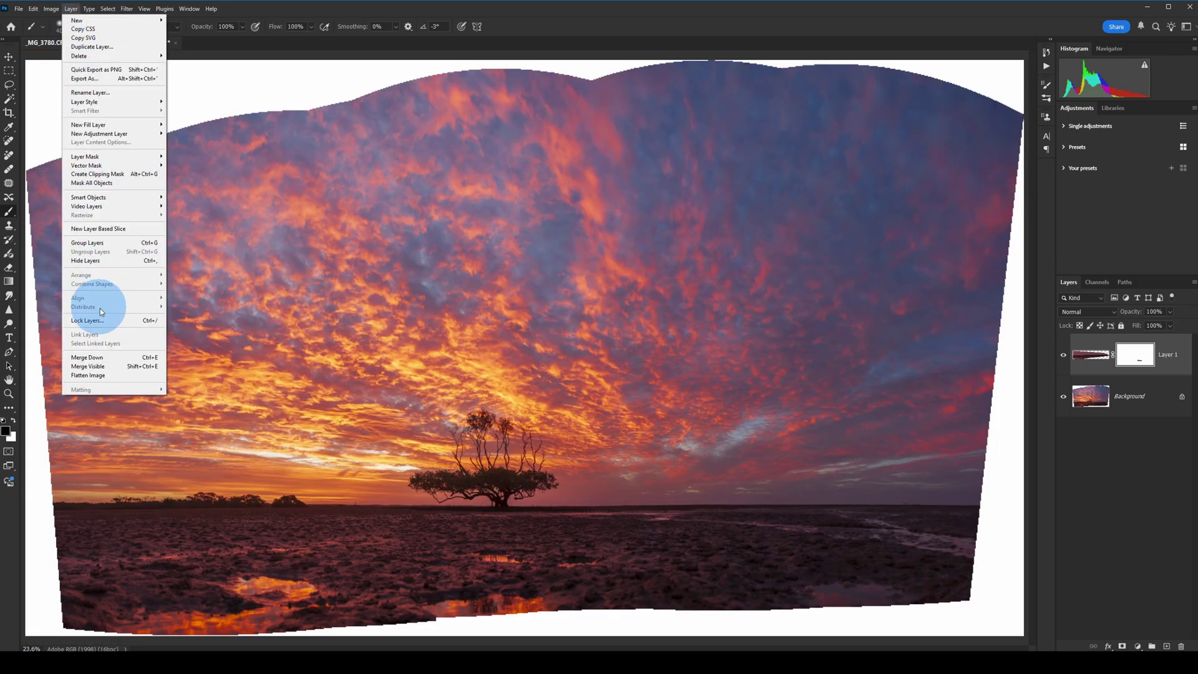
left_click(115, 378)
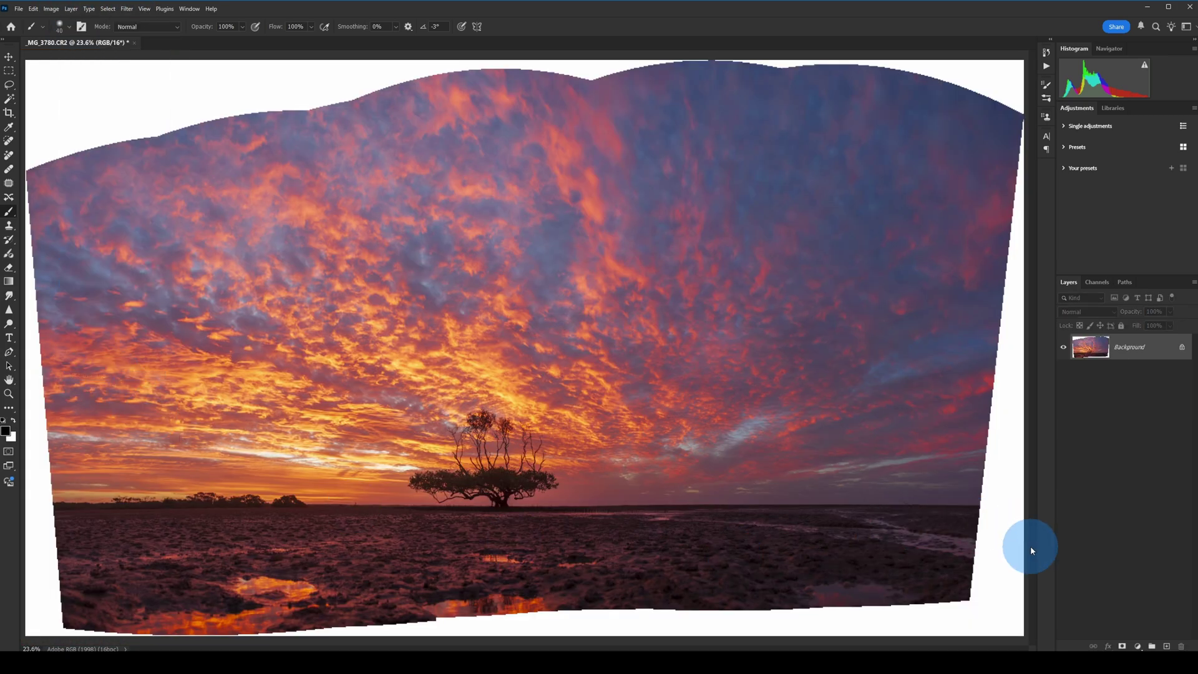
Examine the whole horizon line at close range for remaining stitching errors on both sides of the tree
scroll(1031, 545, "up", 5)
scroll(963, 531, "up", 6)
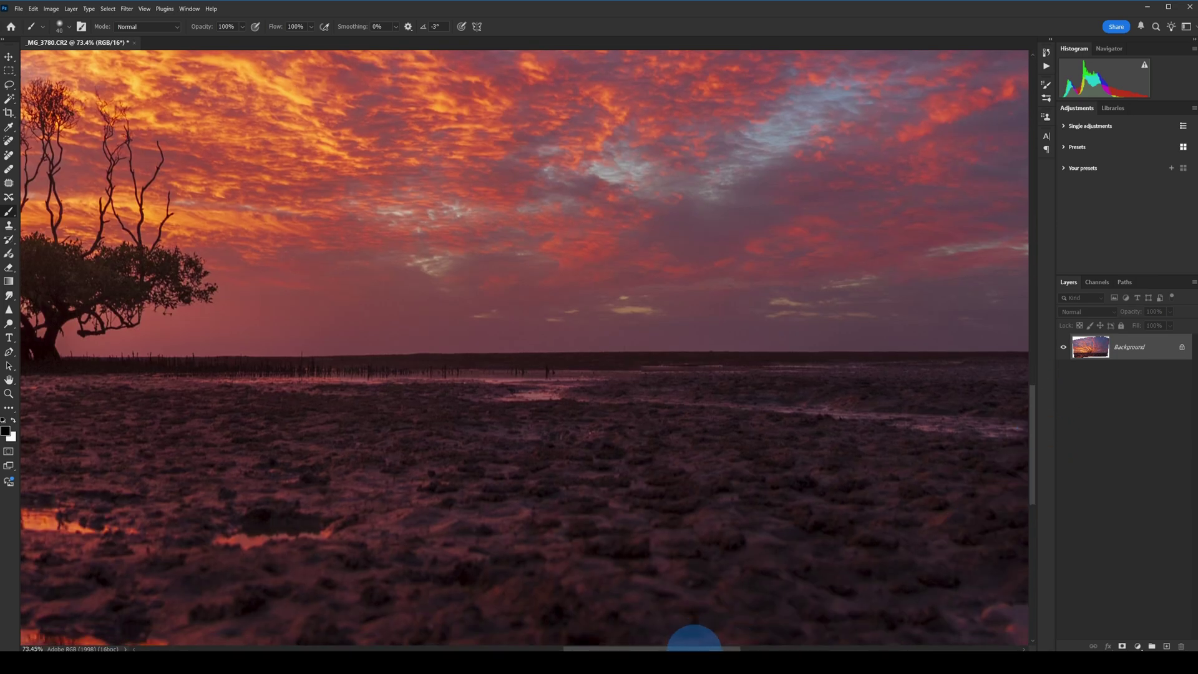
left_click_drag(694, 646, 794, 648)
left_click_drag(747, 649, 692, 639)
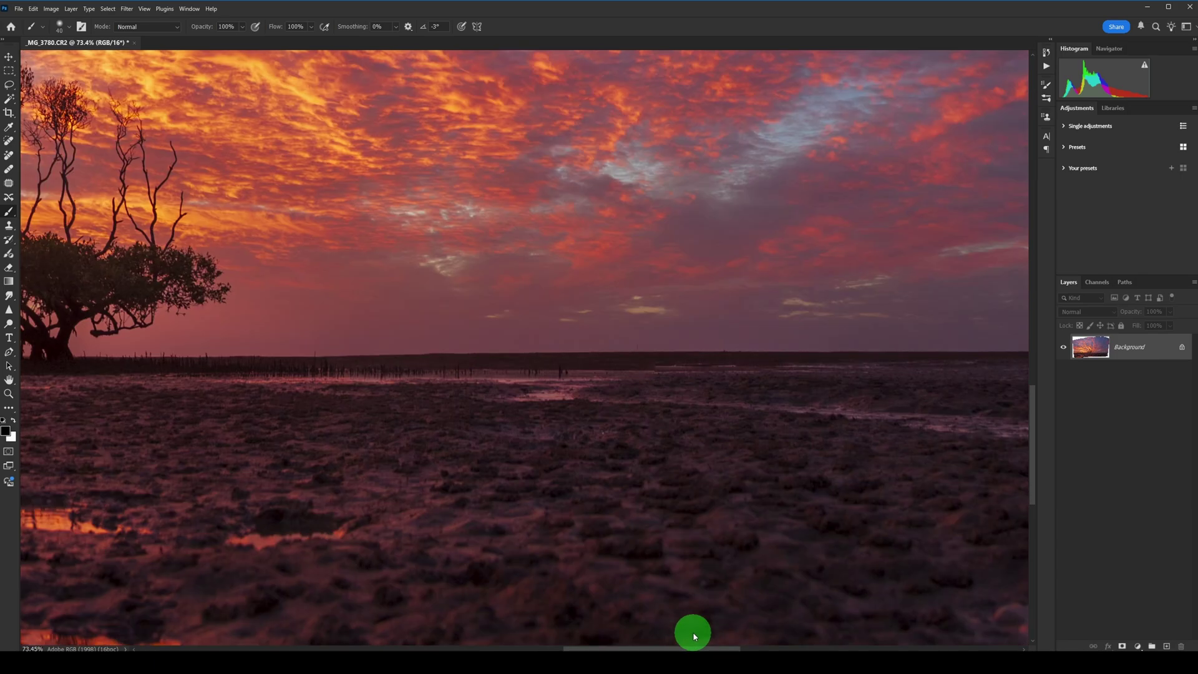
scroll(473, 391, "up", 3)
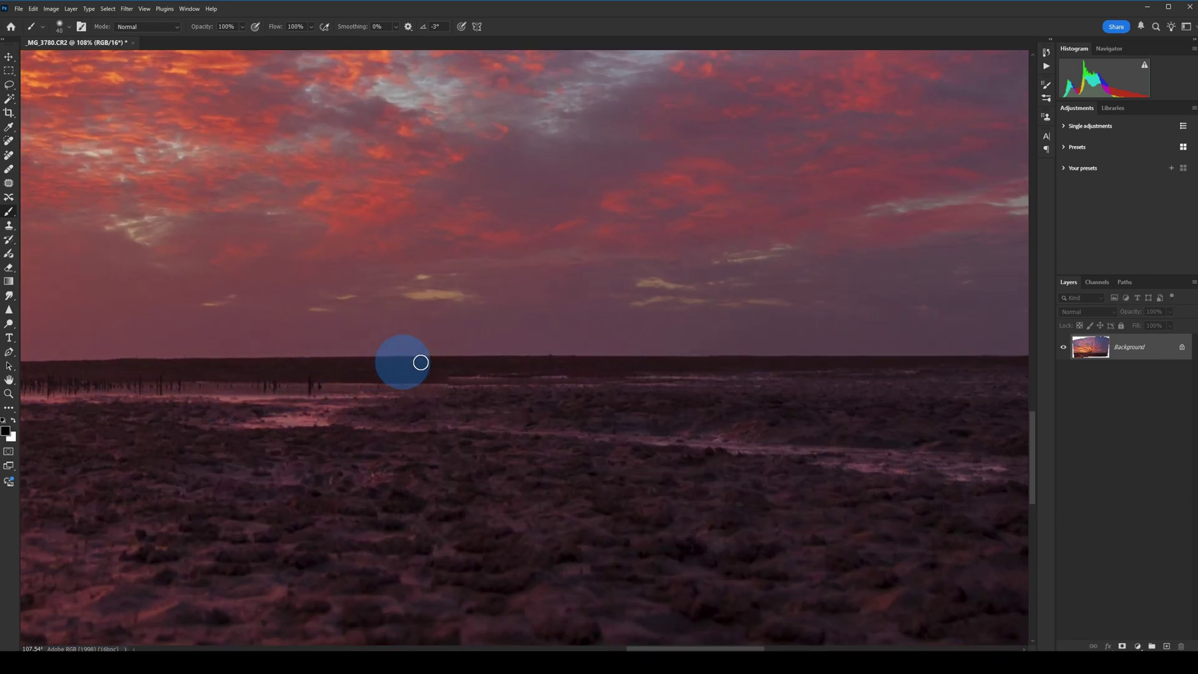
left_click_drag(669, 649, 612, 647)
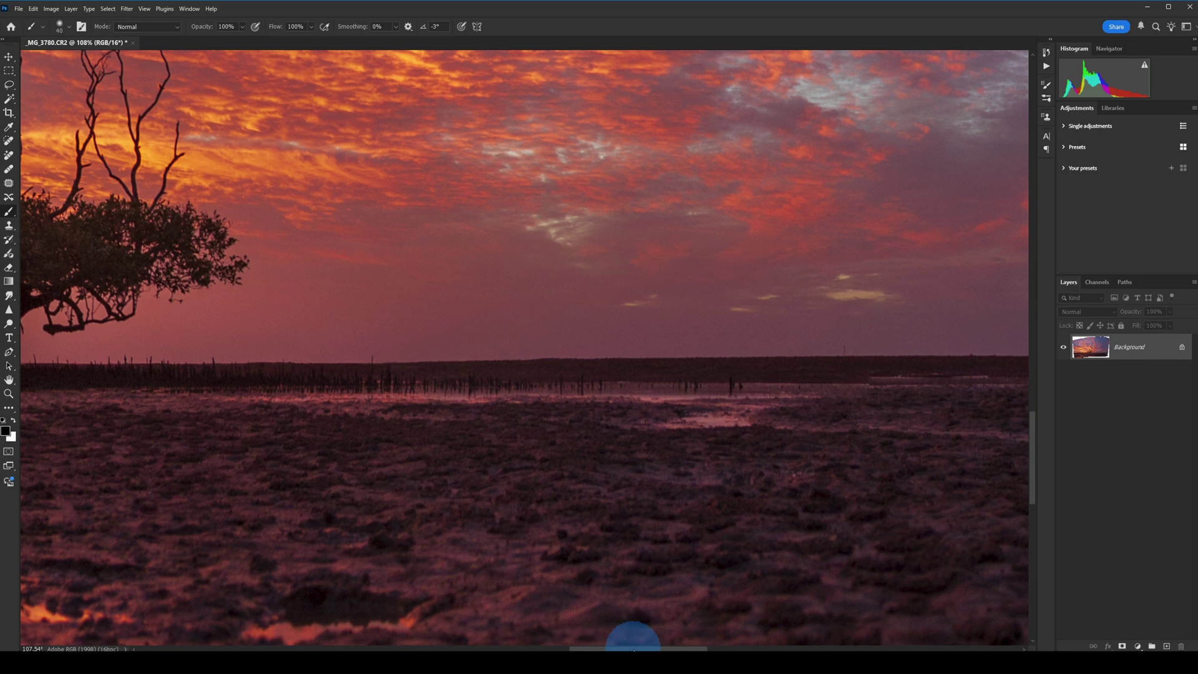
mouse_move(659, 649)
left_click_drag(652, 649, 718, 643)
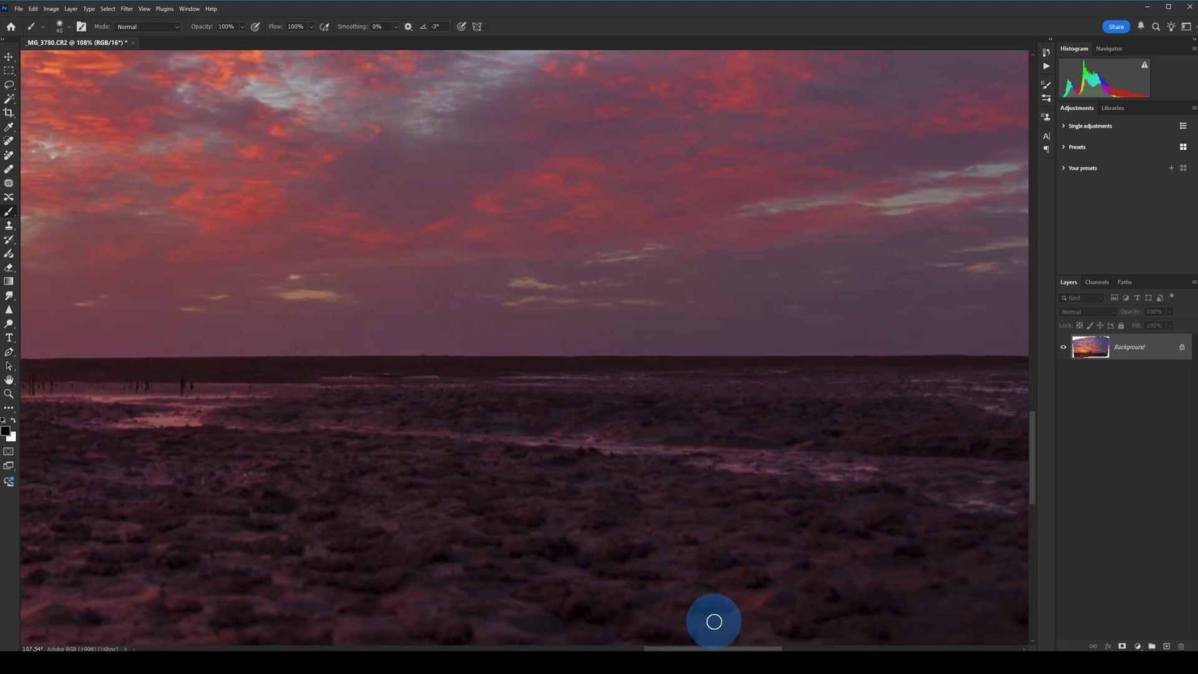
left_click_drag(706, 647, 527, 647)
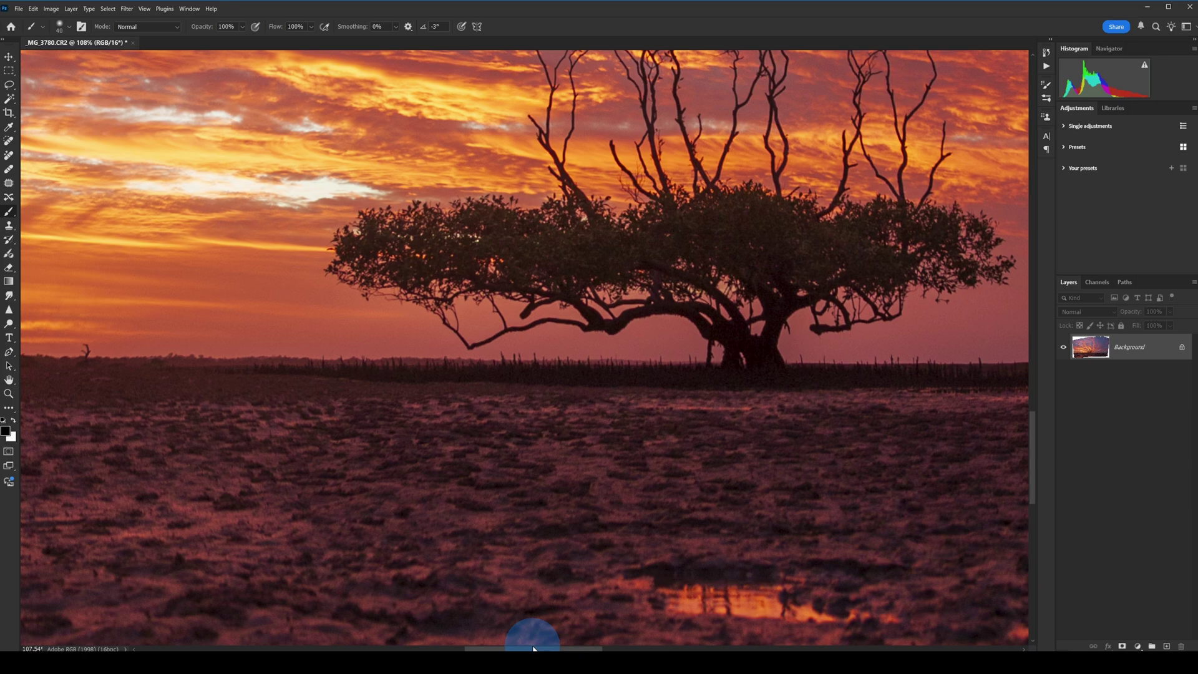
key("ctrl+0")
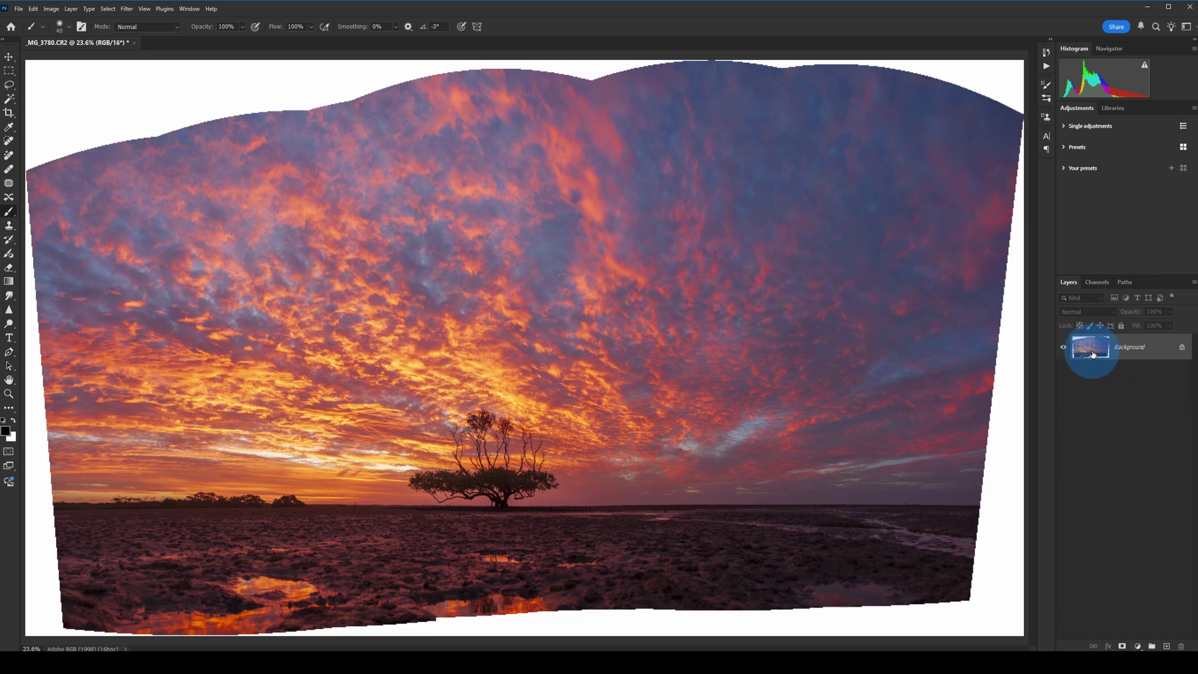
Duplicate the flattened Background onto a new layer and activate the Move tool
key("ctrl+j")
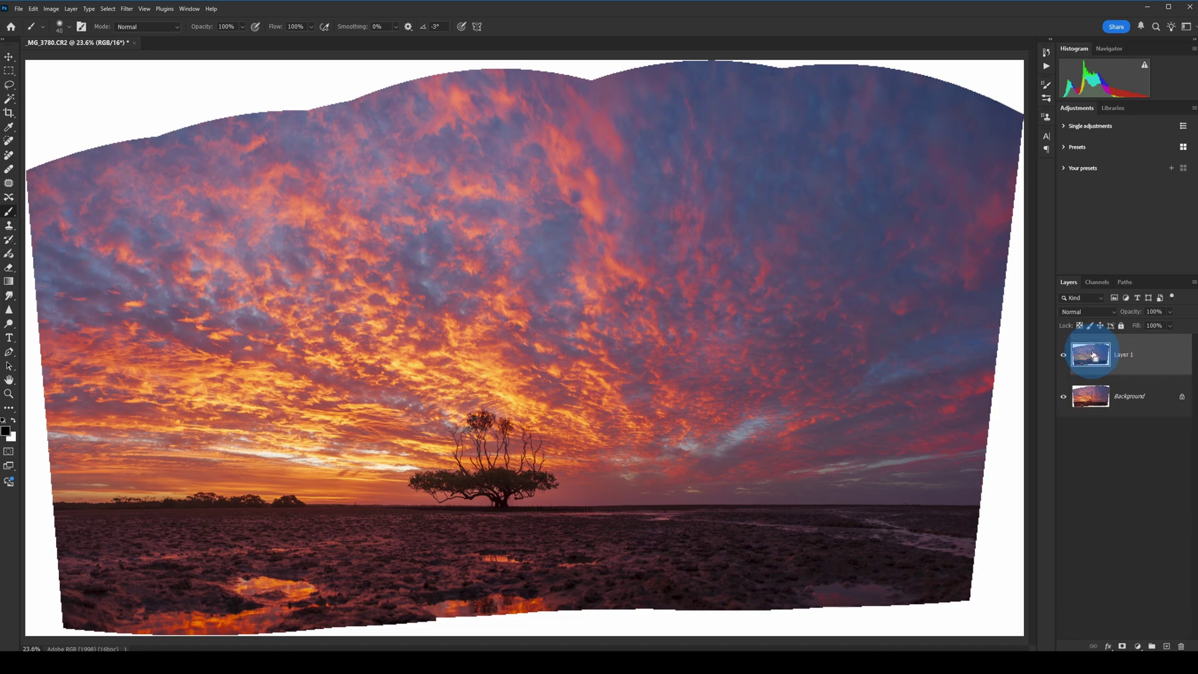
key("v")
left_click(9, 60)
left_click(497, 396)
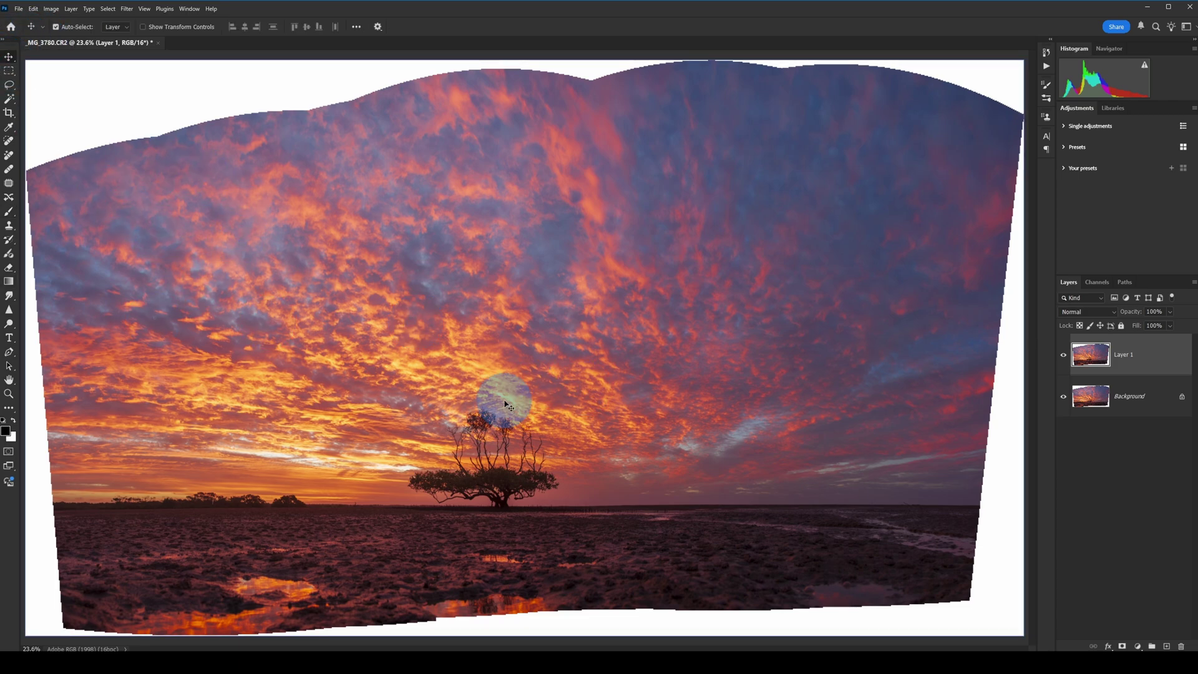
Show the rulers, place a horizontal guide along the horizon at the tree's base, and check the horizon against it
key("ctrl+r")
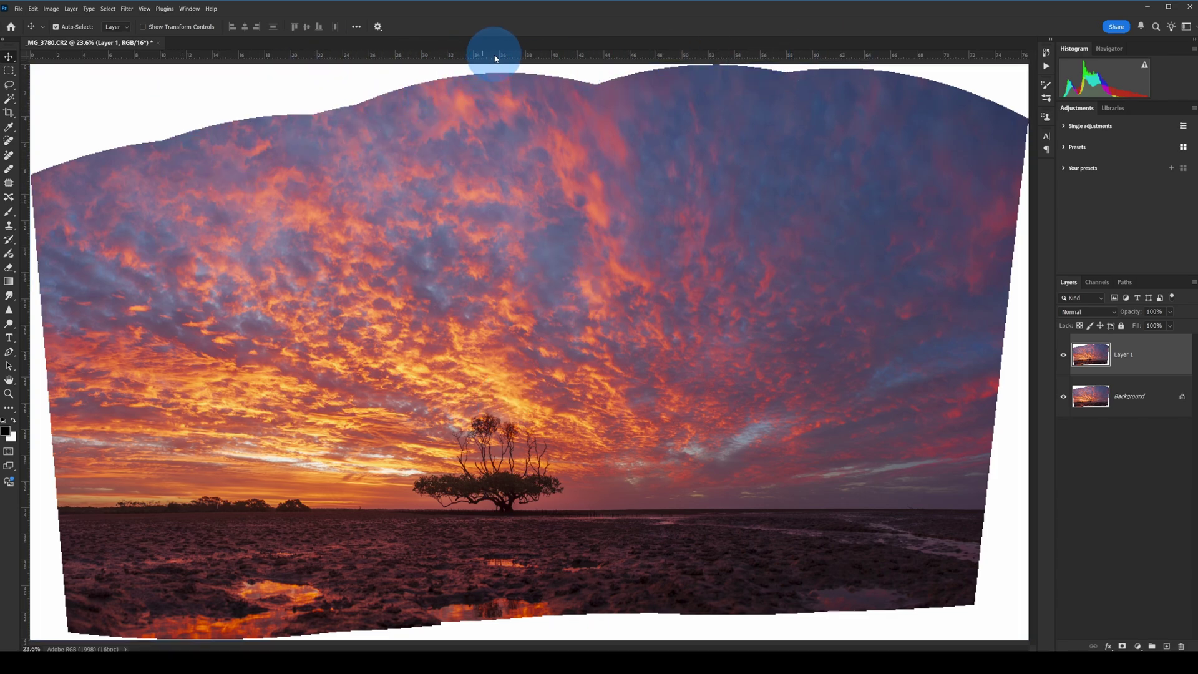
left_click_drag(489, 58, 490, 510)
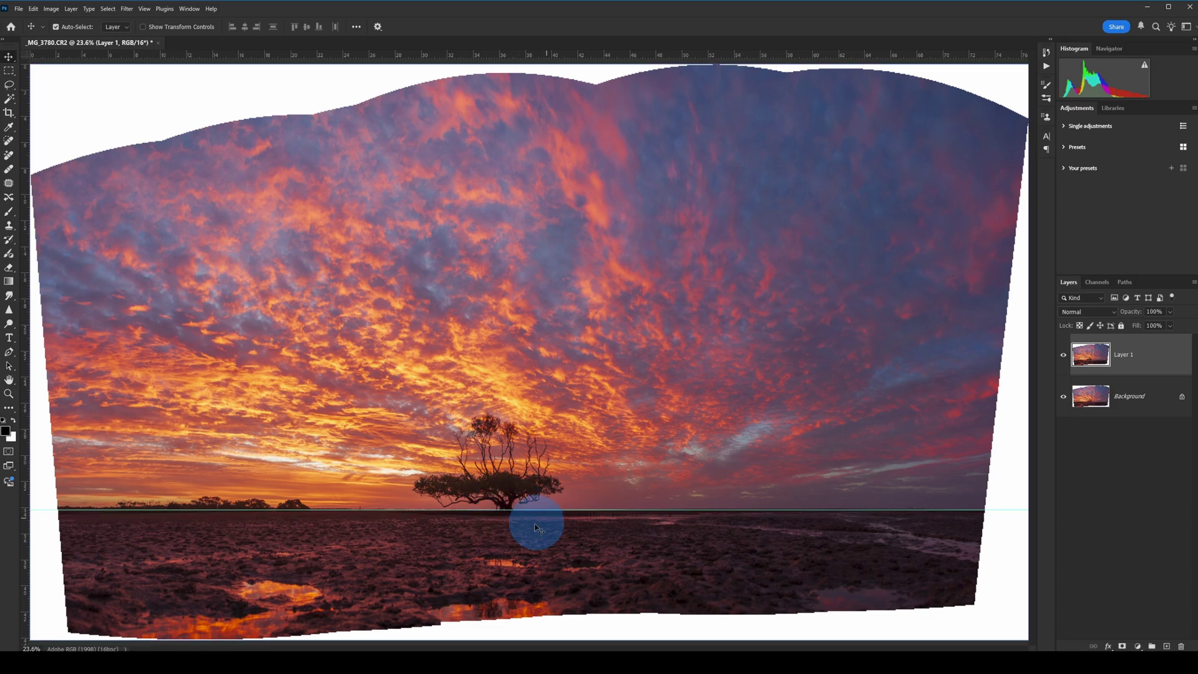
scroll(555, 528, "up", 2)
scroll(553, 524, "up", 4)
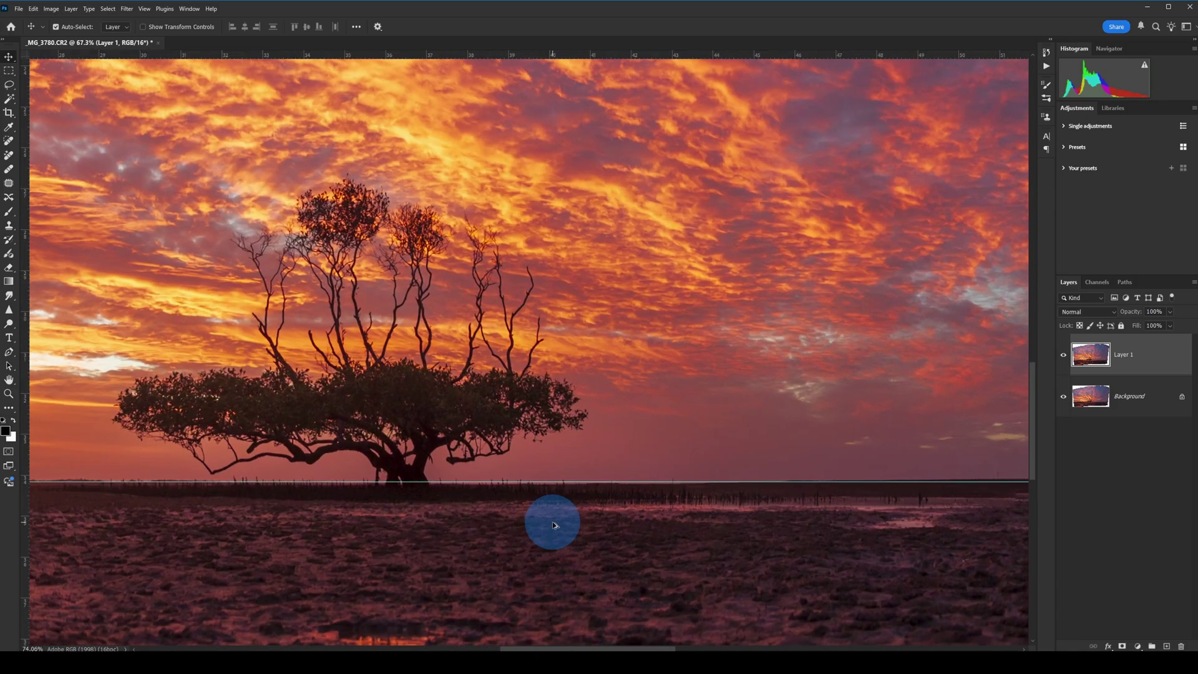
left_click_drag(592, 647, 329, 648)
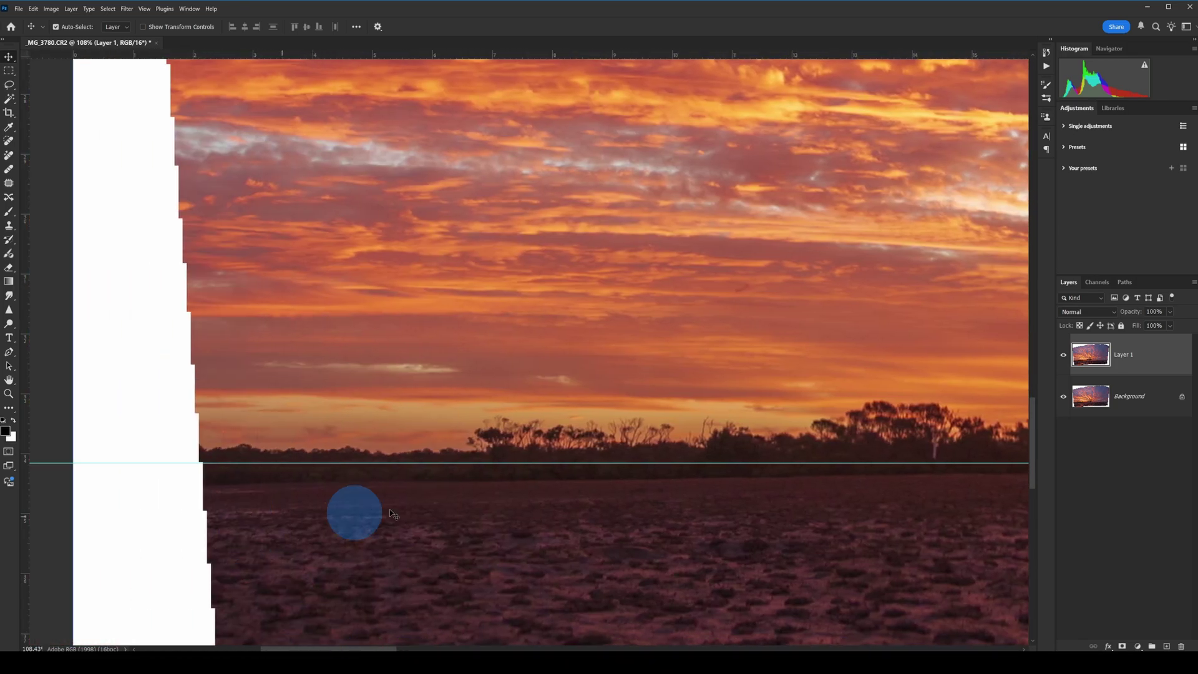
key("ctrl+0")
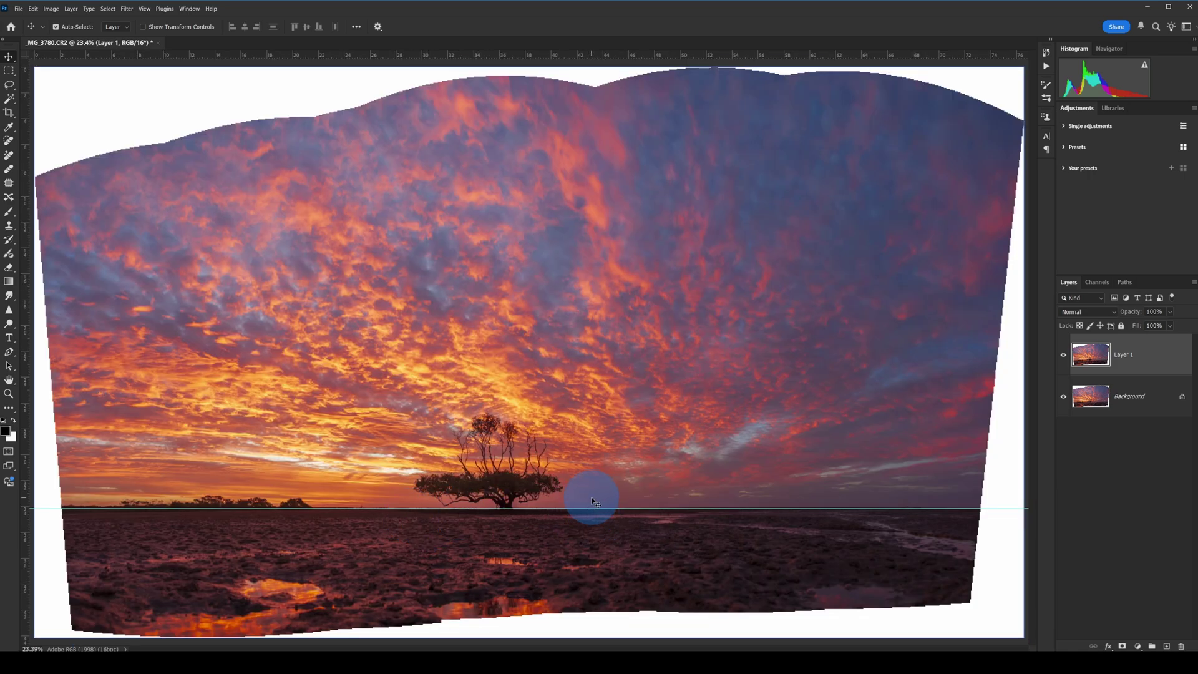
Start Puppet Warp on Layer 1 and pin the horizon beside the tree trunk, raising it onto the guide
left_click(34, 9)
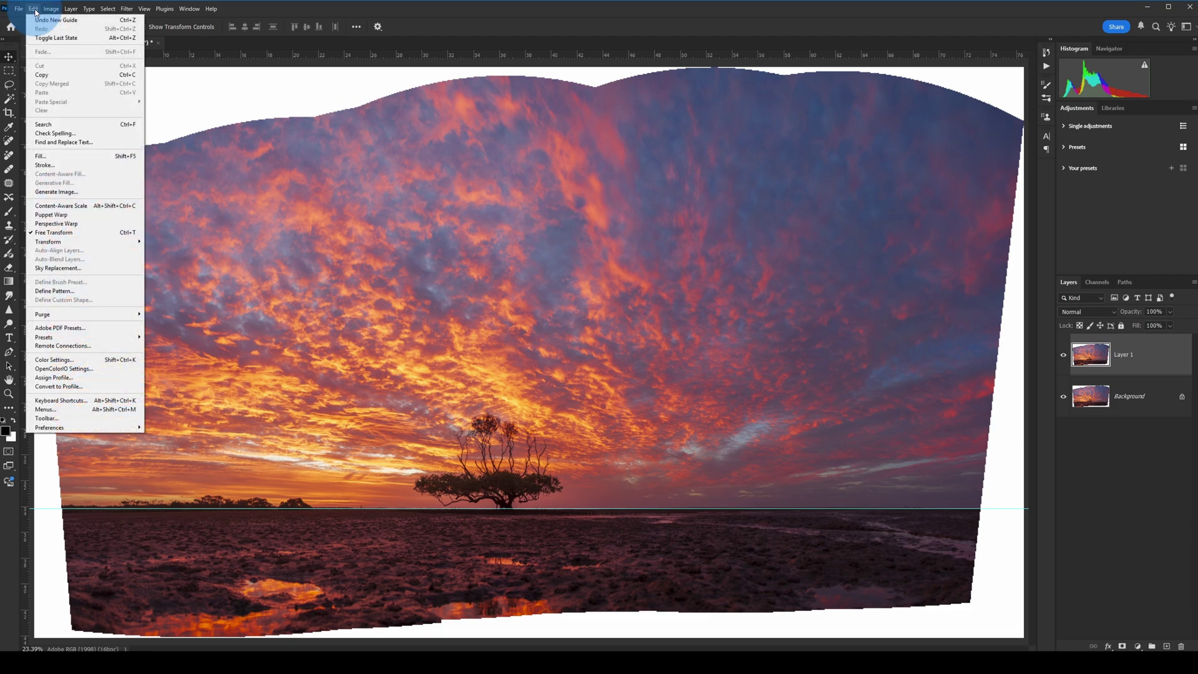
left_click(53, 216)
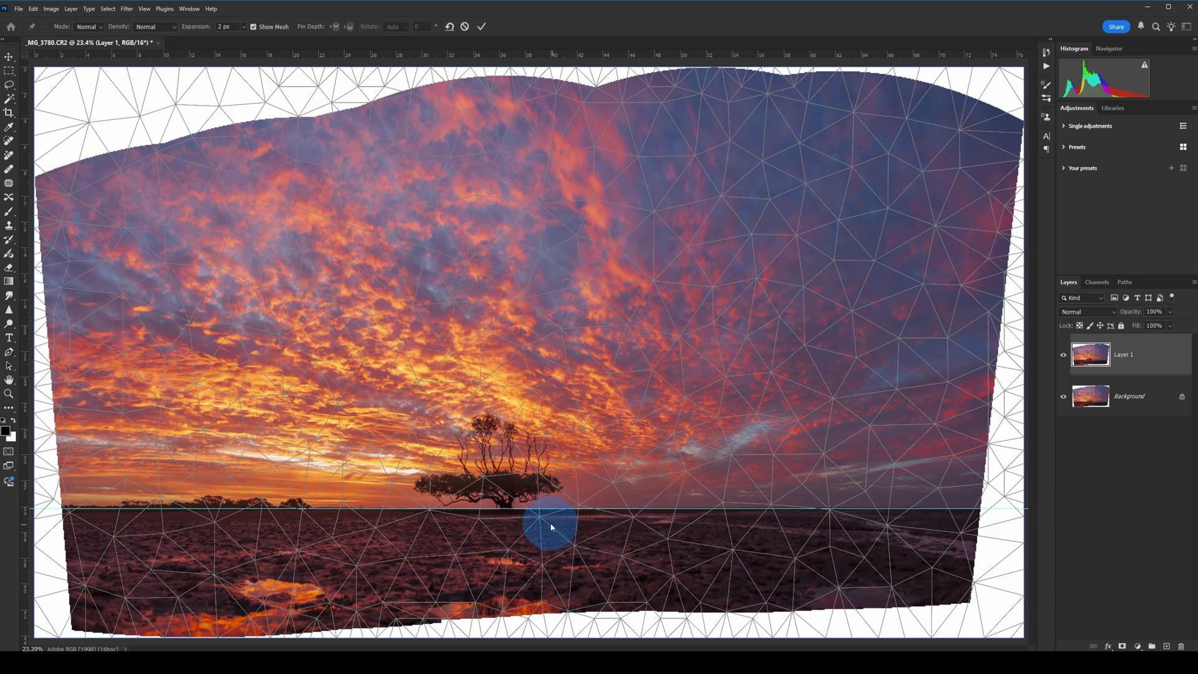
scroll(551, 528, "up", 10)
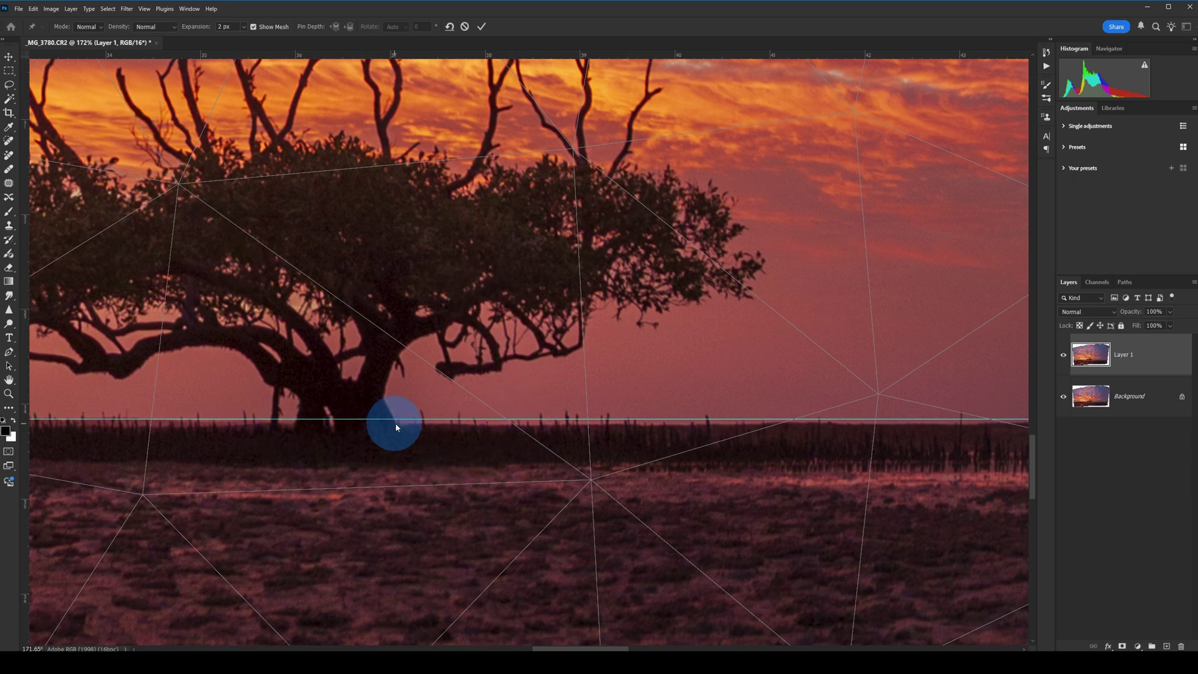
left_click(418, 425)
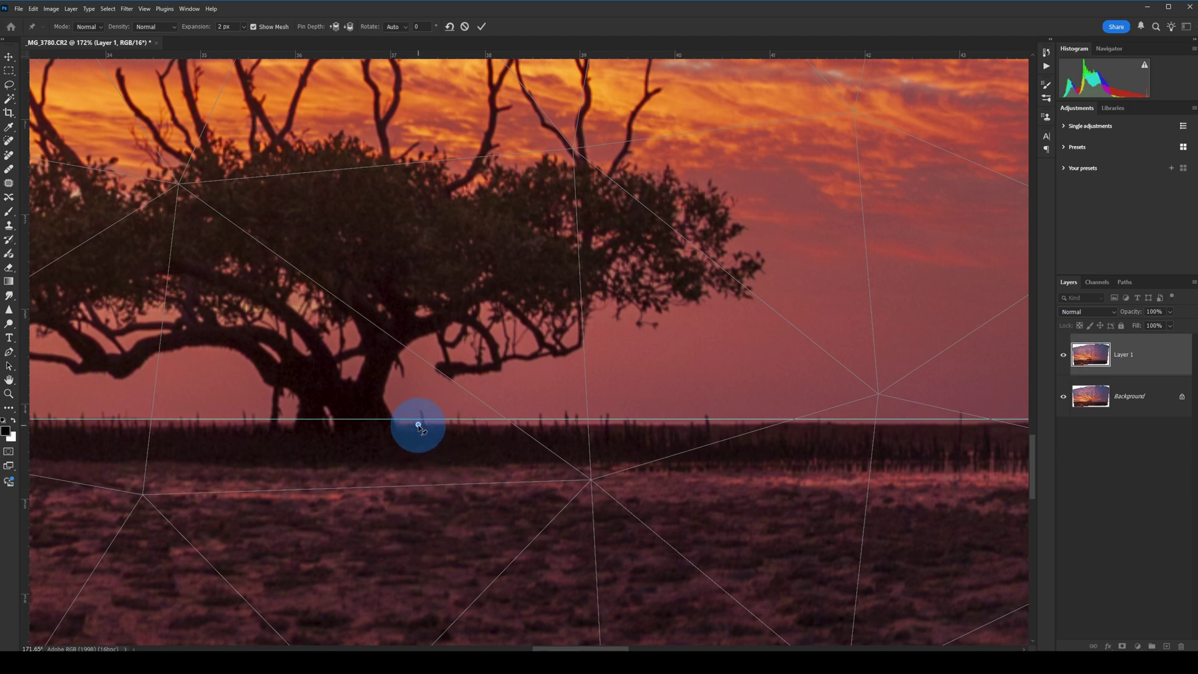
left_click_drag(418, 424, 418, 424)
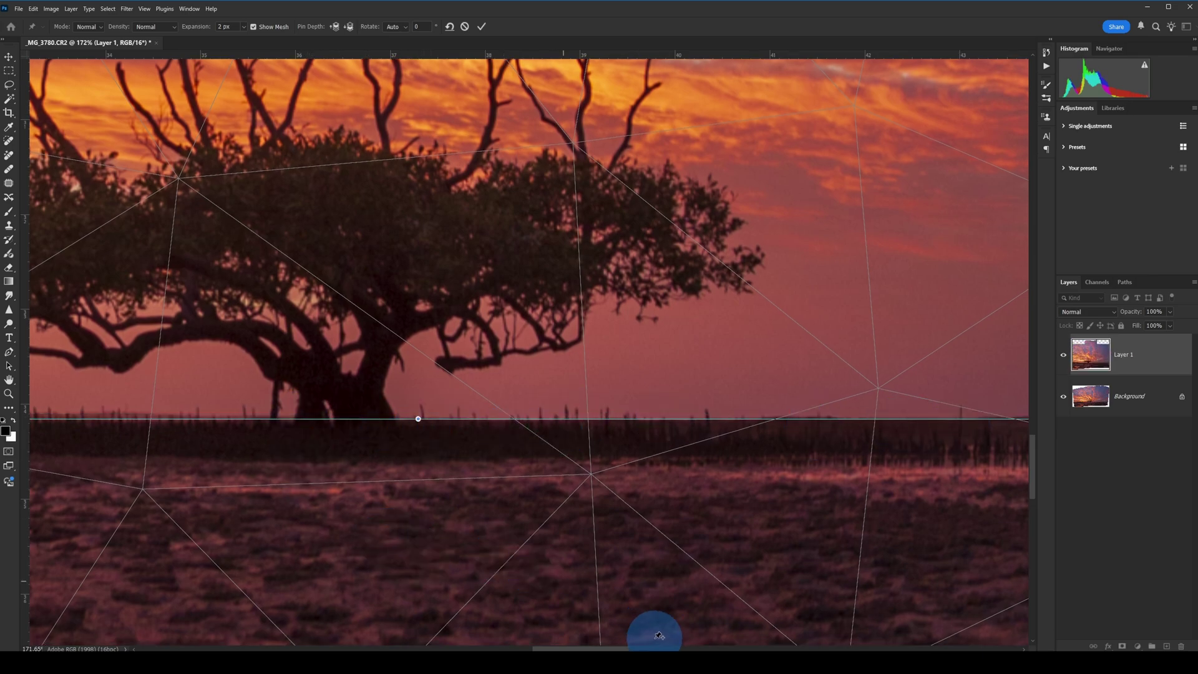
Pin the horizon on the guide right of the tree, and pull the raised stretch farther right down to the guide
left_click_drag(581, 648, 634, 648)
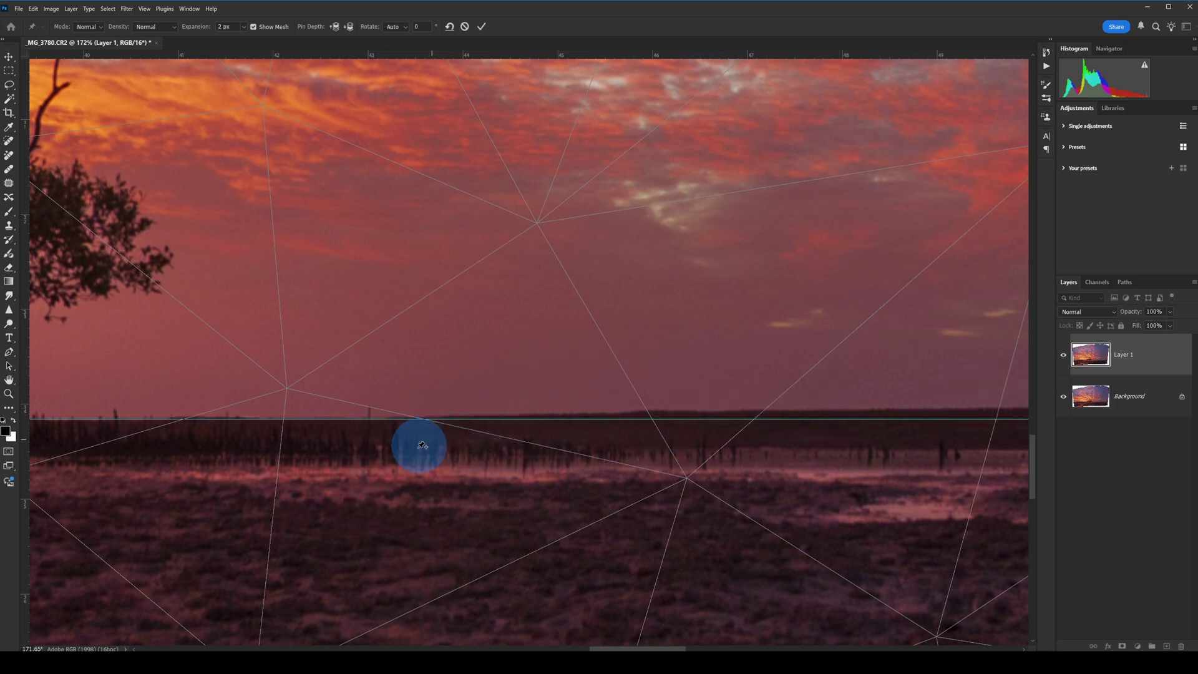
left_click(368, 418)
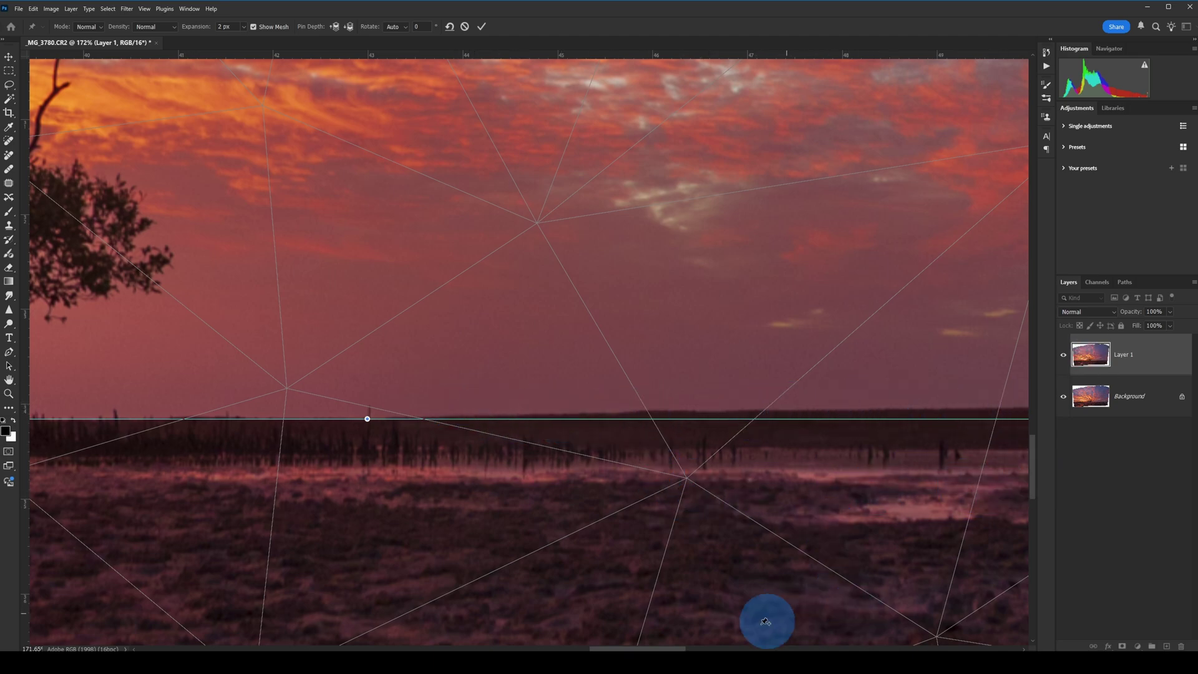
left_click_drag(663, 648, 681, 648)
left_click(943, 407)
left_click(943, 407)
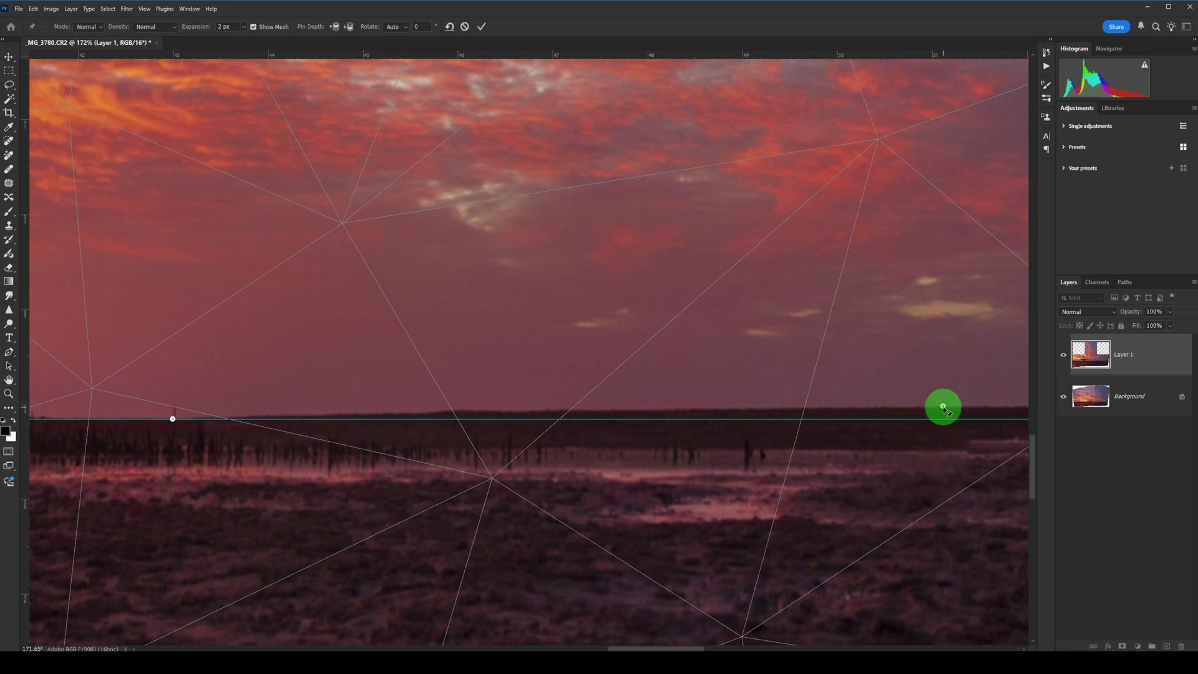
left_click_drag(944, 412, 945, 419)
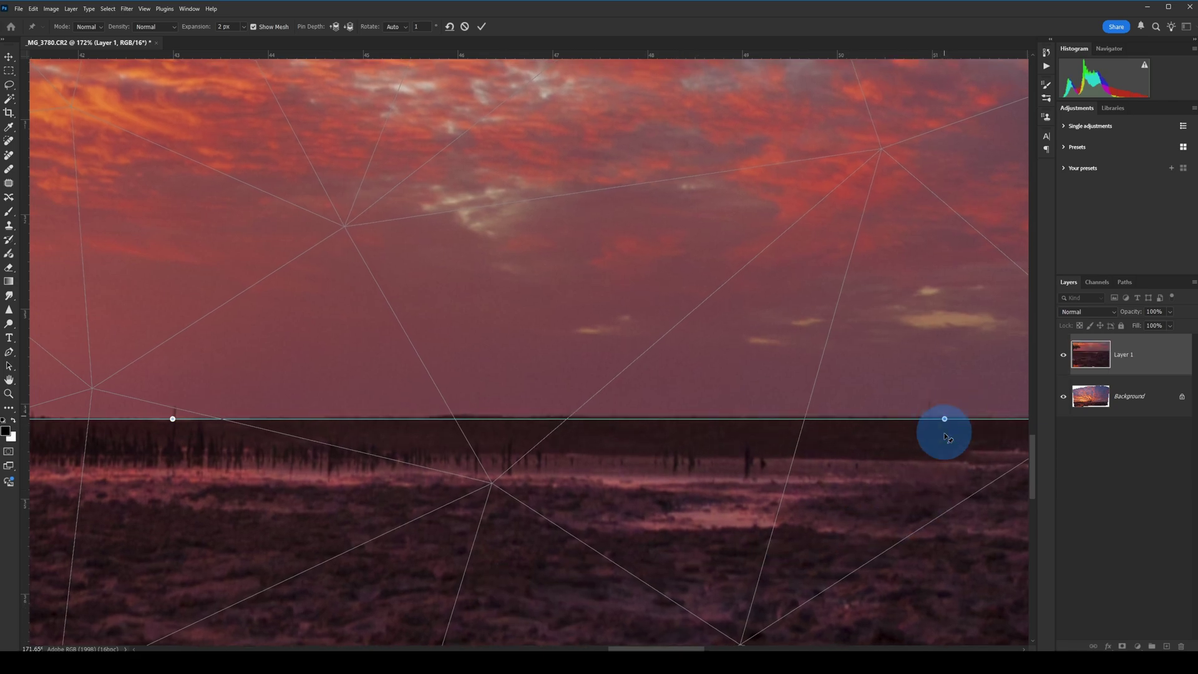
Add two warp pins toward the far right end of the horizon, raising the sagging stretches onto the guide
left_click_drag(680, 649, 762, 648)
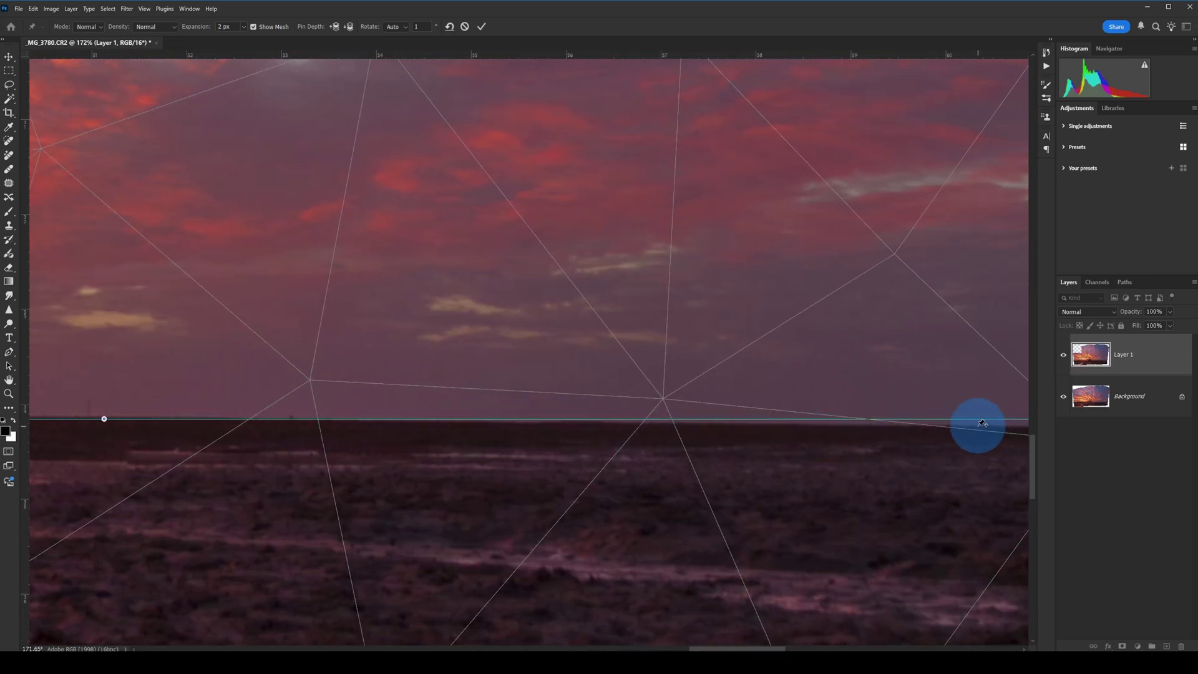
left_click_drag(978, 427, 978, 419)
left_click_drag(708, 649, 783, 649)
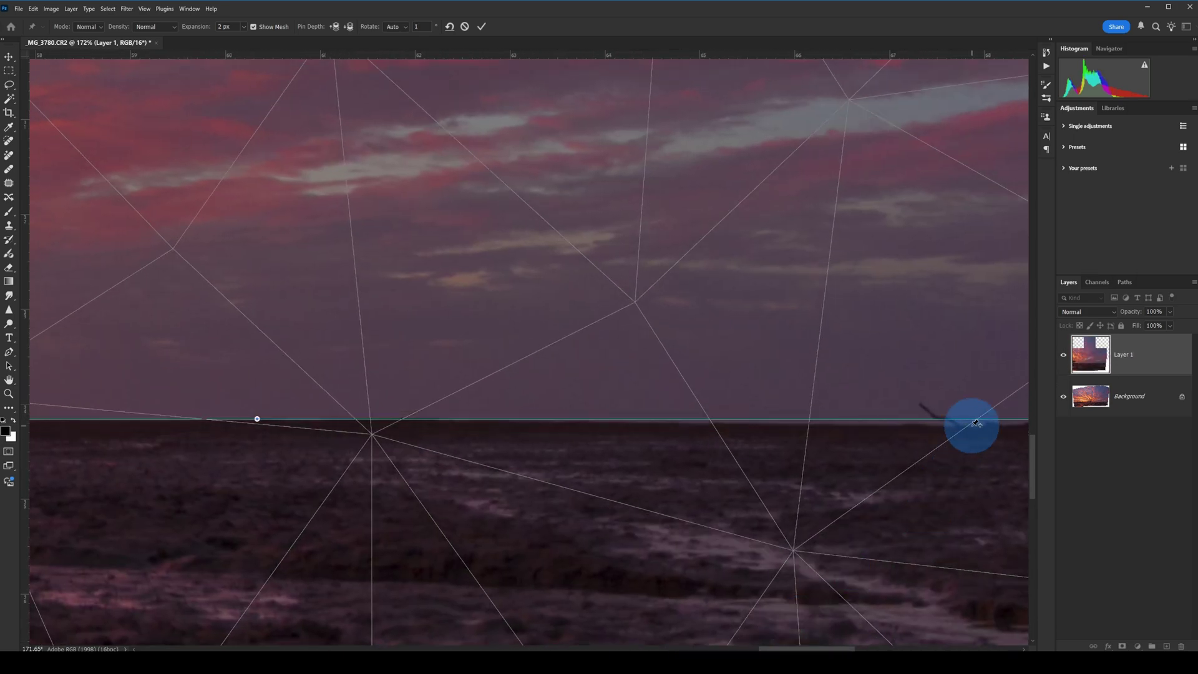
left_click_drag(972, 426, 975, 419)
Pin the horizon below the distant tree line left of the main tree, raising its far left stretch to the guide
left_click_drag(841, 649, 565, 649)
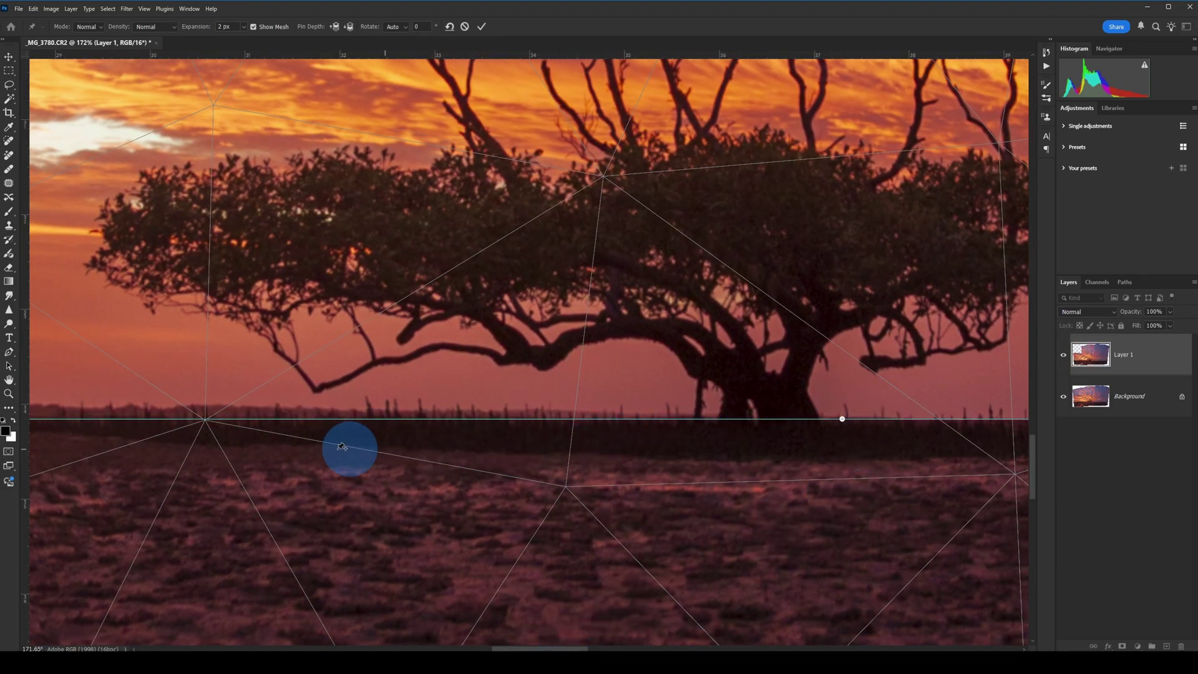
left_click_drag(545, 649, 499, 649)
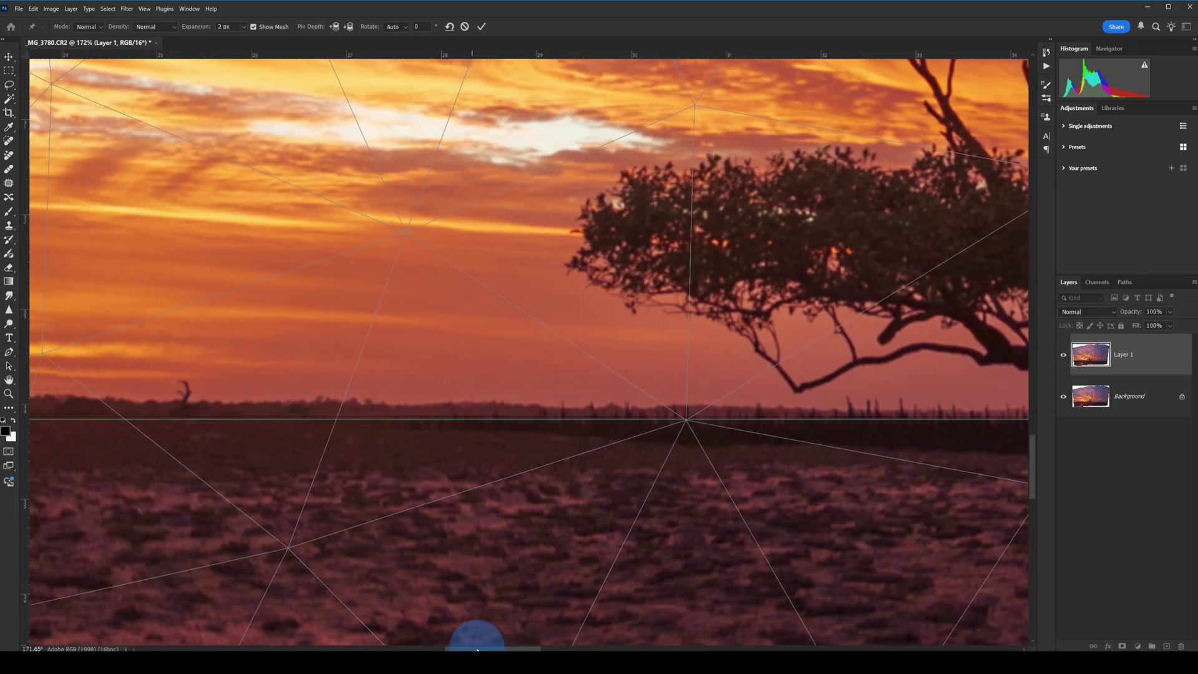
left_click_drag(490, 648, 379, 648)
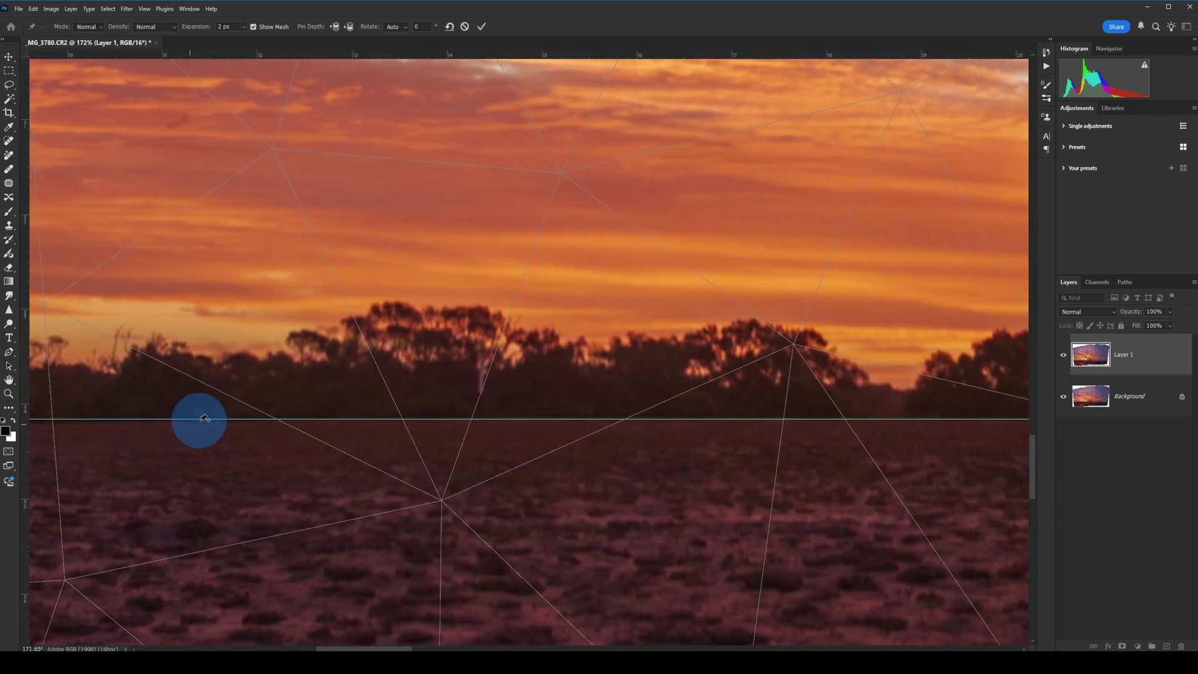
left_click(413, 419)
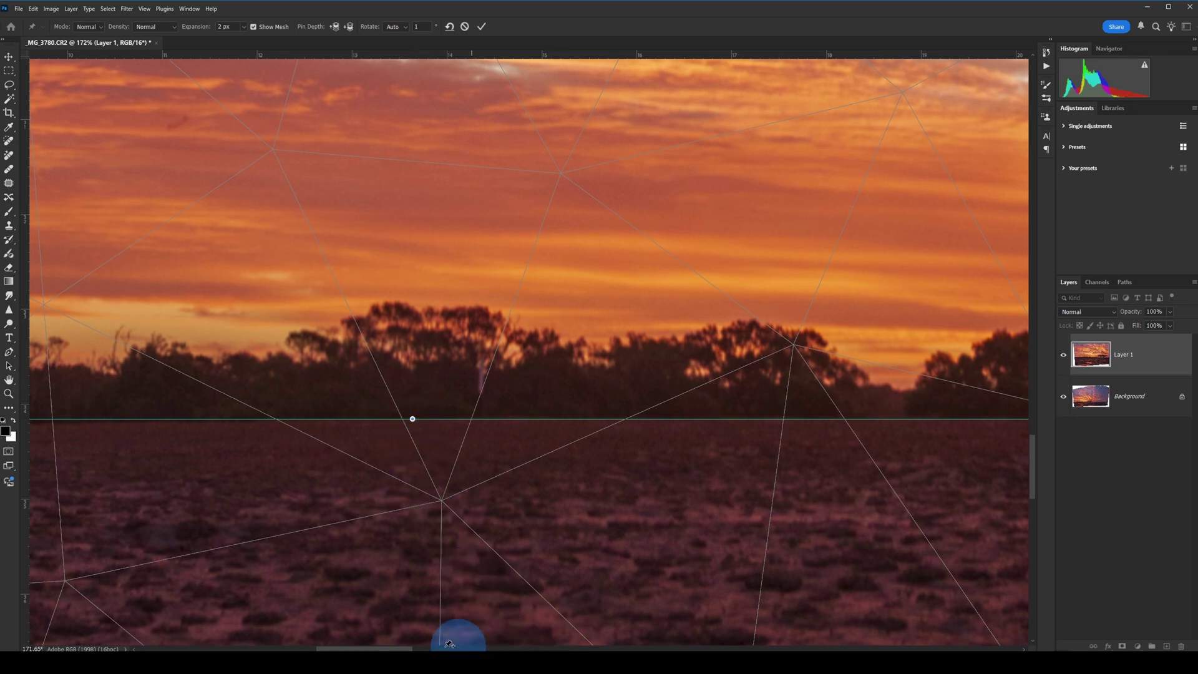
left_click_drag(408, 649, 356, 649)
left_click(265, 427)
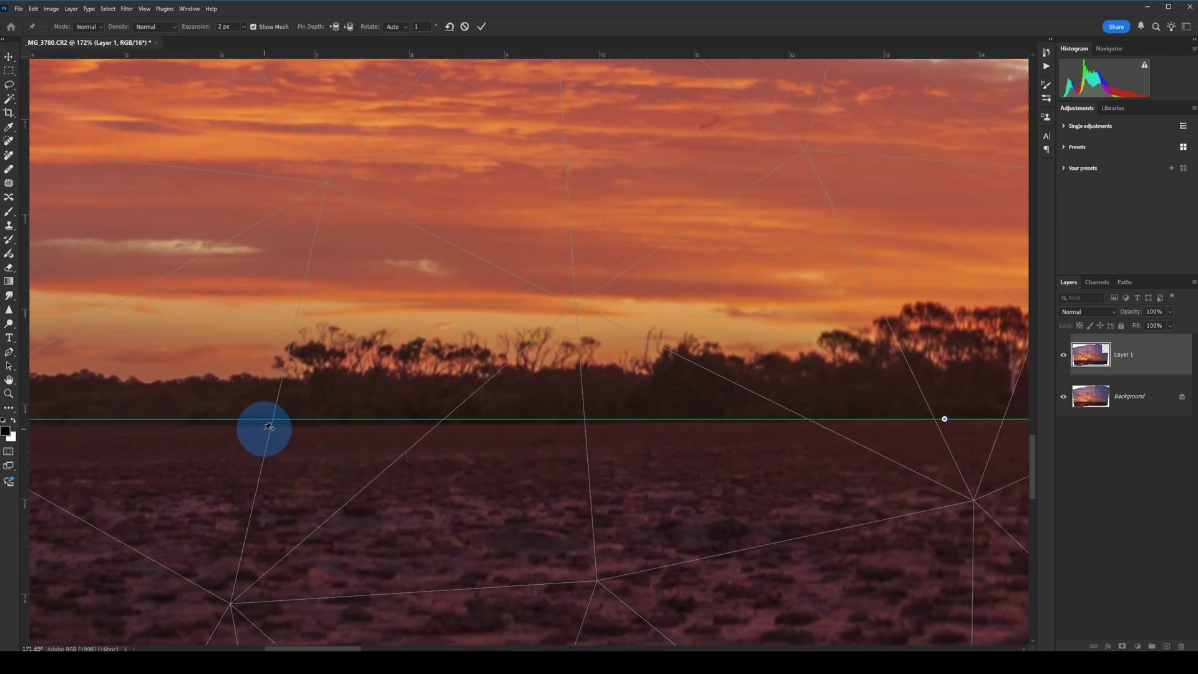
left_click_drag(267, 427, 263, 419)
left_click_drag(342, 648, 291, 647)
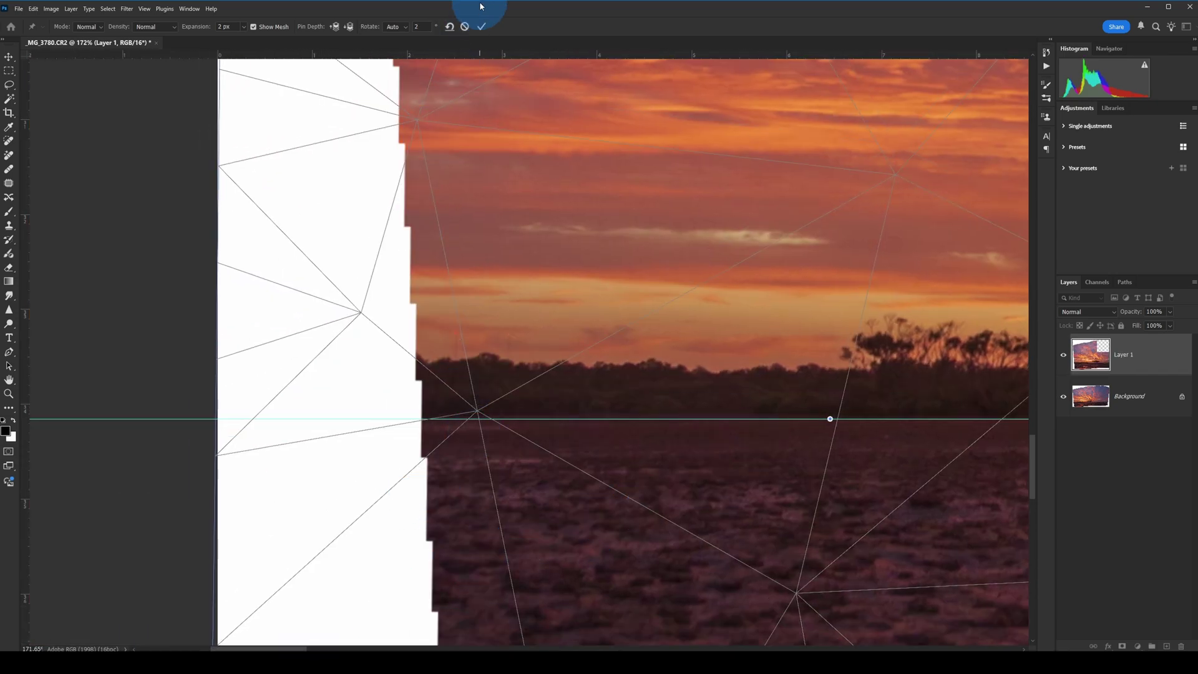
Commit the puppet warp and remove the horizon guide from the image
left_click(482, 27)
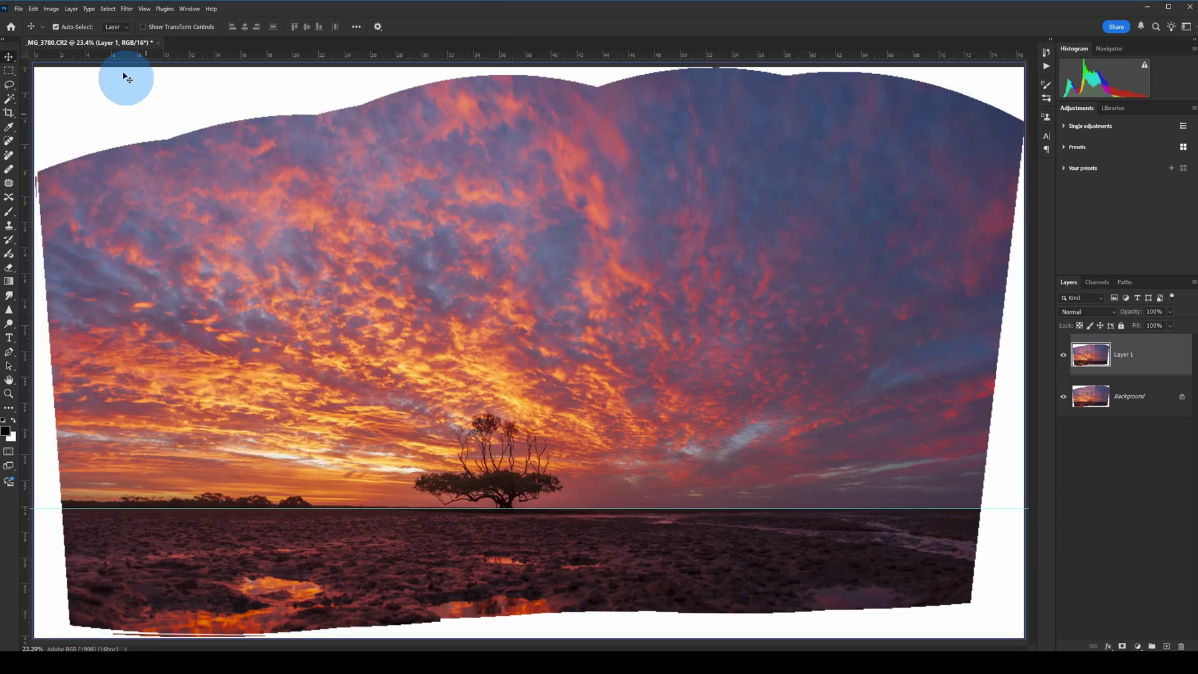
left_click(10, 57)
left_click_drag(594, 508, 569, 23)
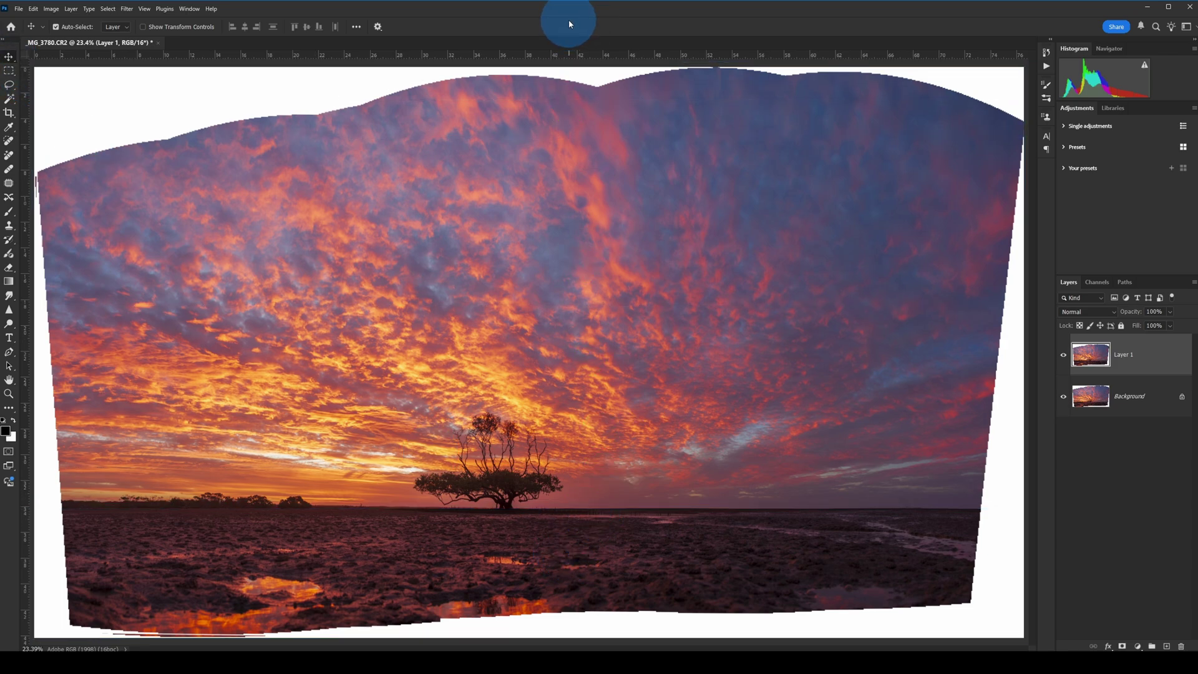
Compare the panorama before and after the warp by toggling Layer 1's visibility, leaving the layer visible
left_click(1065, 355)
left_click(1065, 355)
left_click(1065, 356)
left_click(1065, 355)
left_click(1065, 355)
left_click(1065, 355)
left_click(1065, 356)
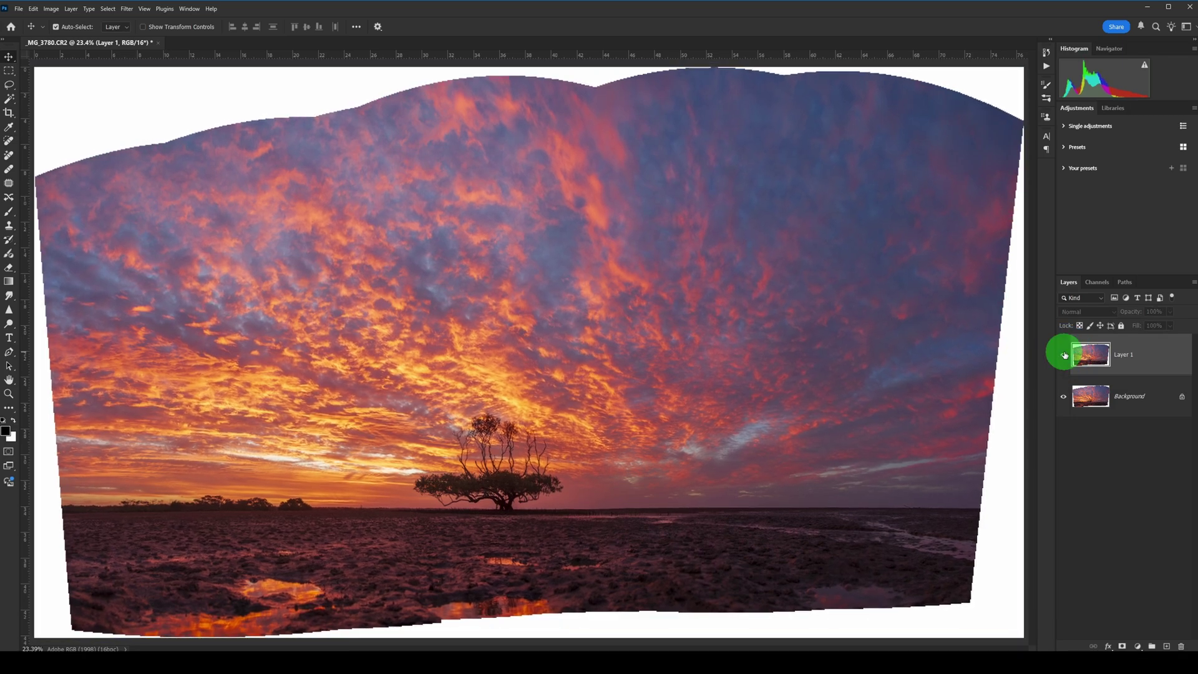
left_click(1065, 356)
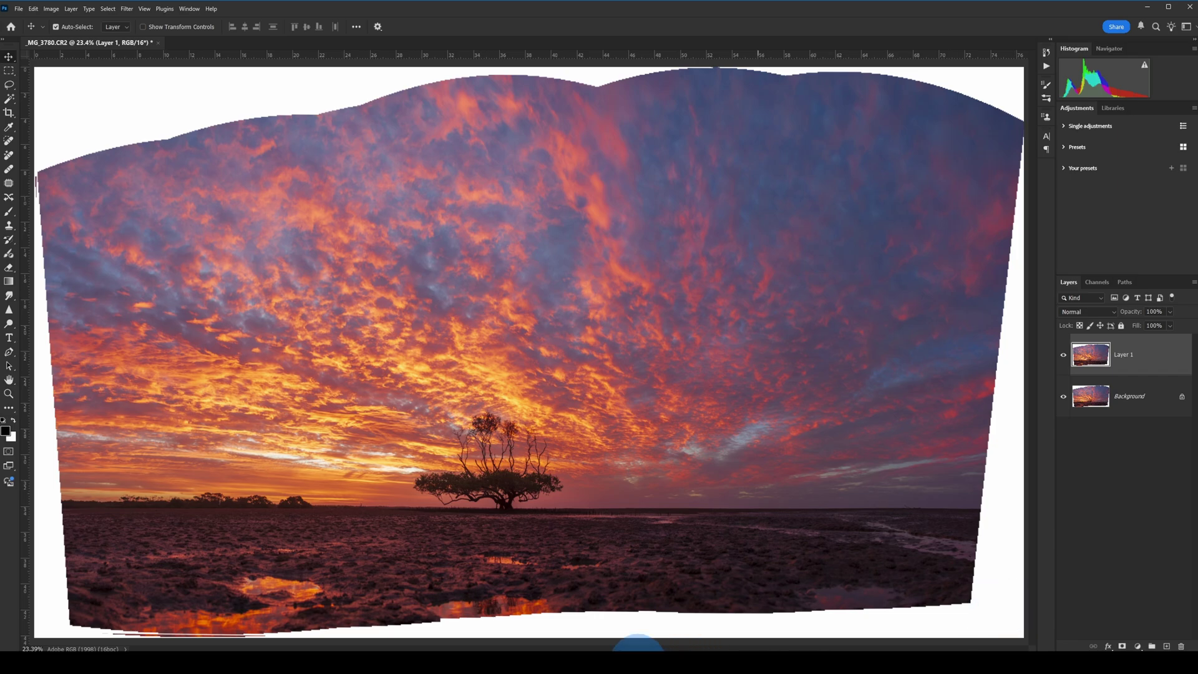
Switch to Lightroom Classic and look through the first four sunset source frames, _MG_3774 to _MG_3777
left_click(640, 648)
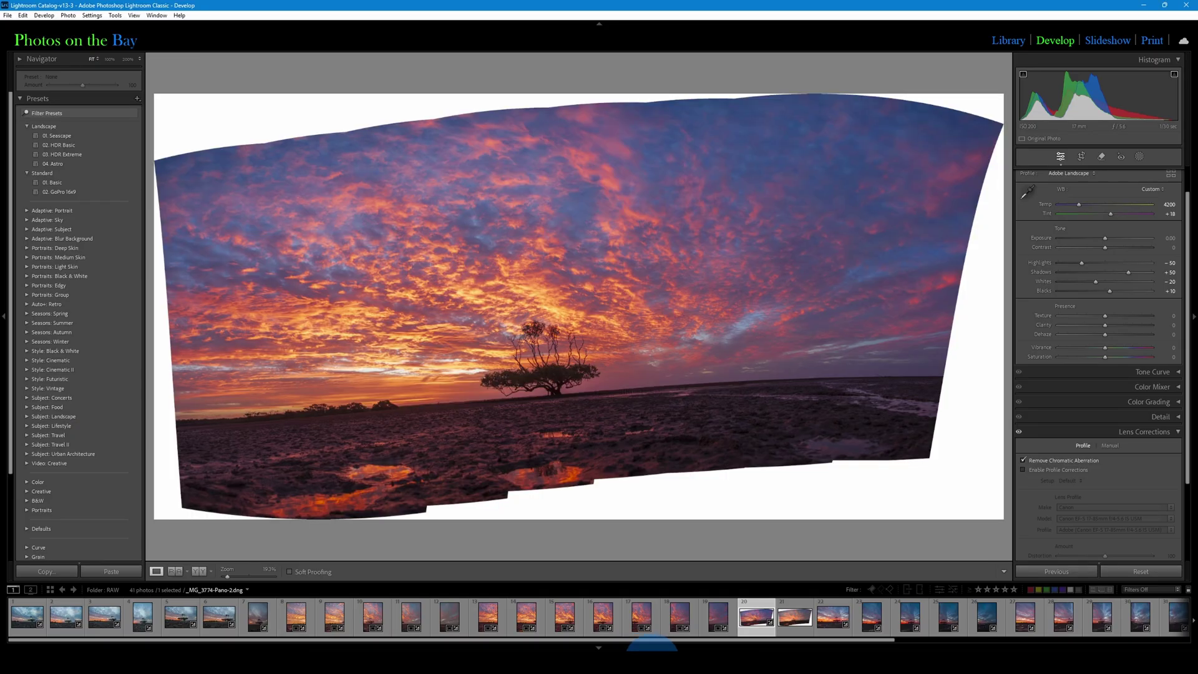
left_click(498, 618)
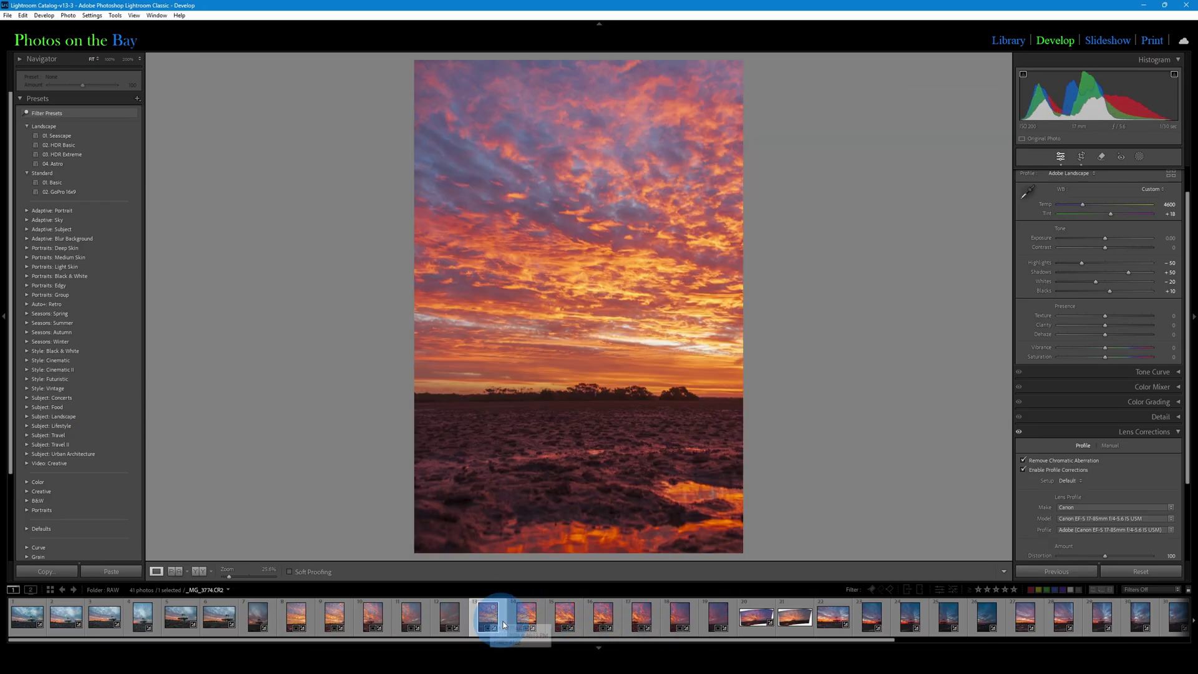
left_click(526, 621)
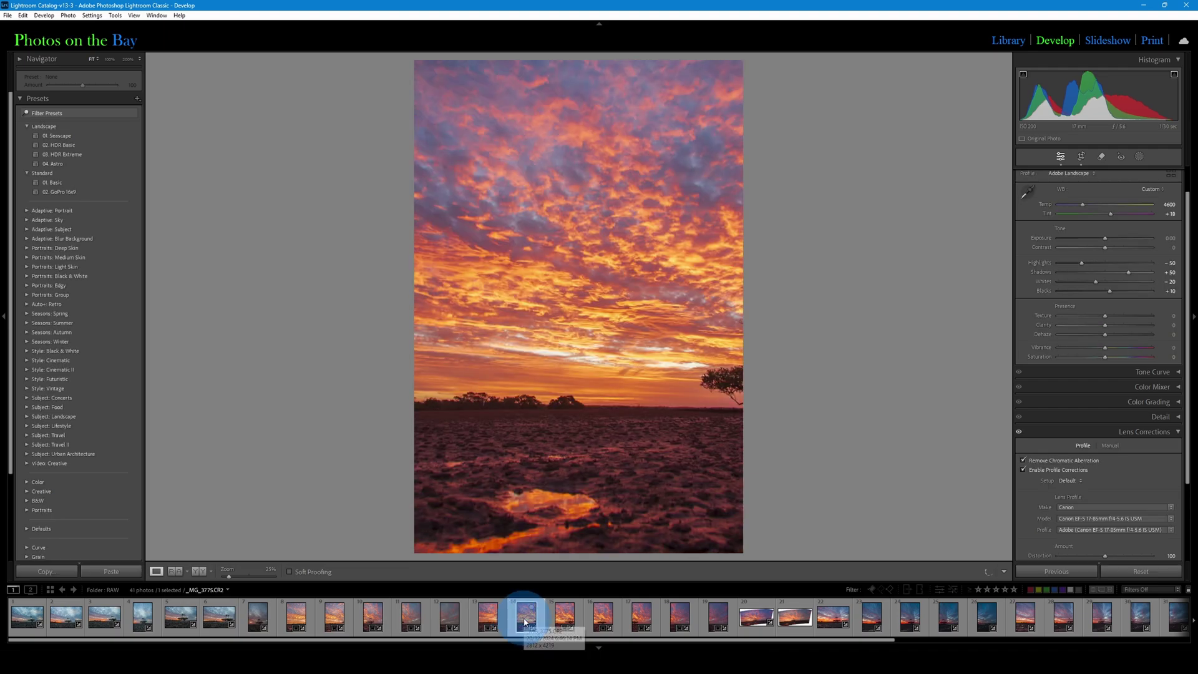
left_click(565, 617)
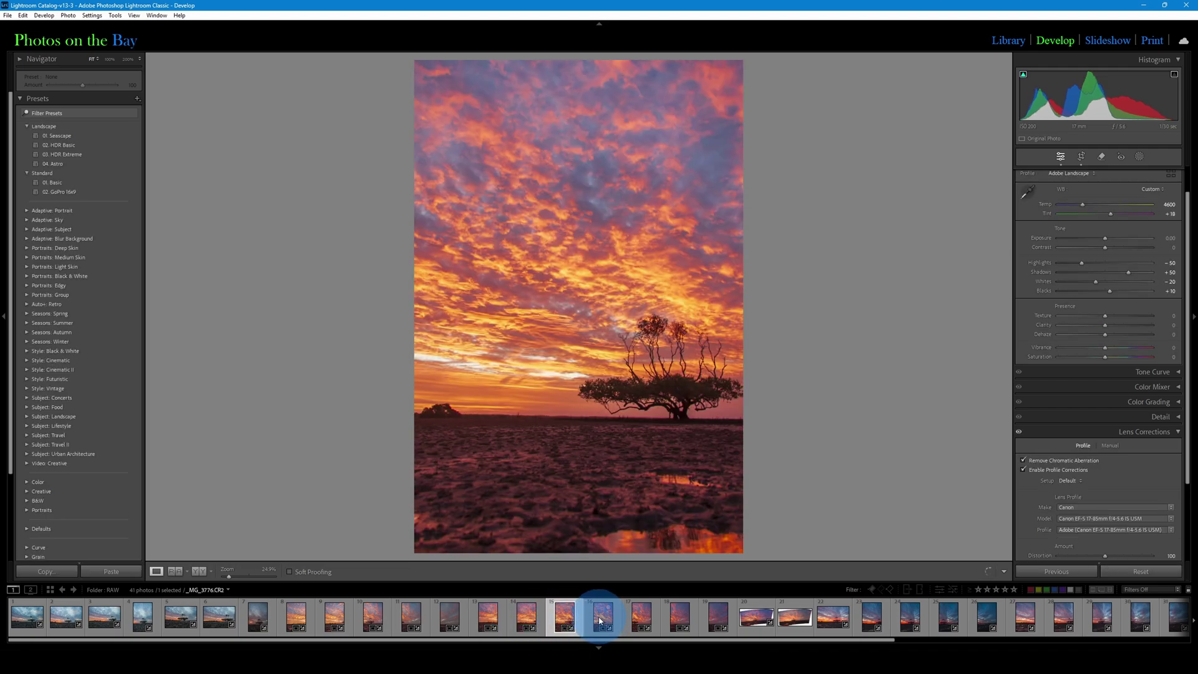
left_click(600, 620)
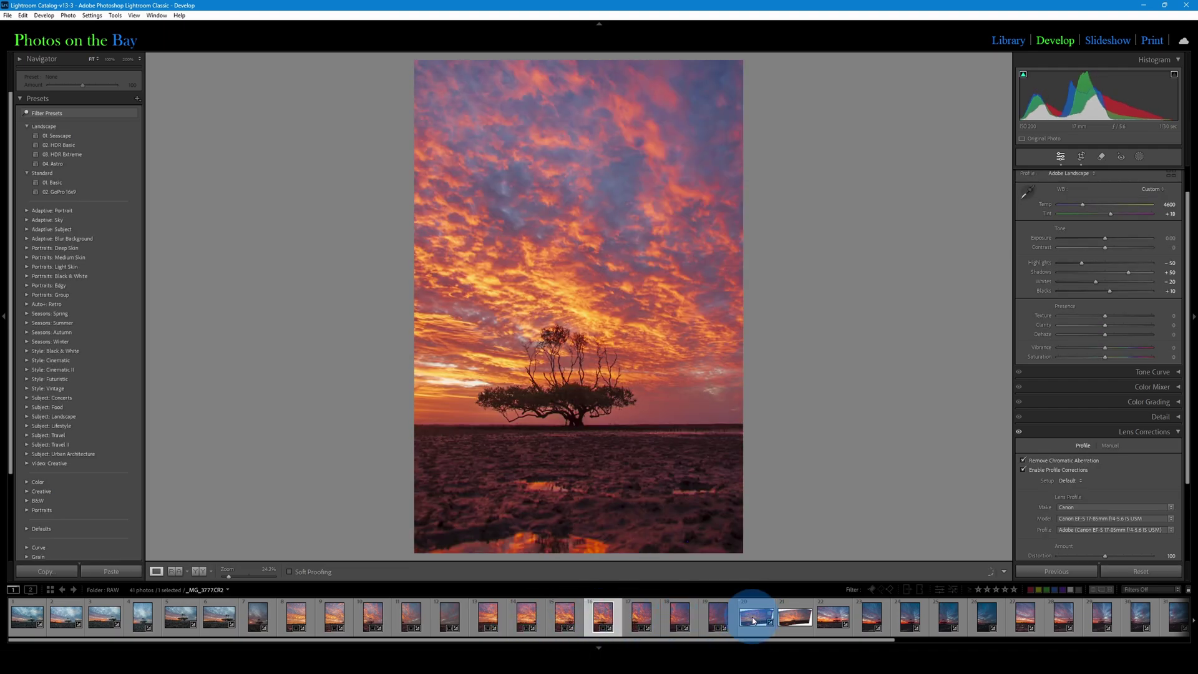
Open the Lightroom-merged panorama _MG_3774-Pano-2.dng for editing in Adobe Photoshop 2025
left_click(753, 621)
left_click(638, 410)
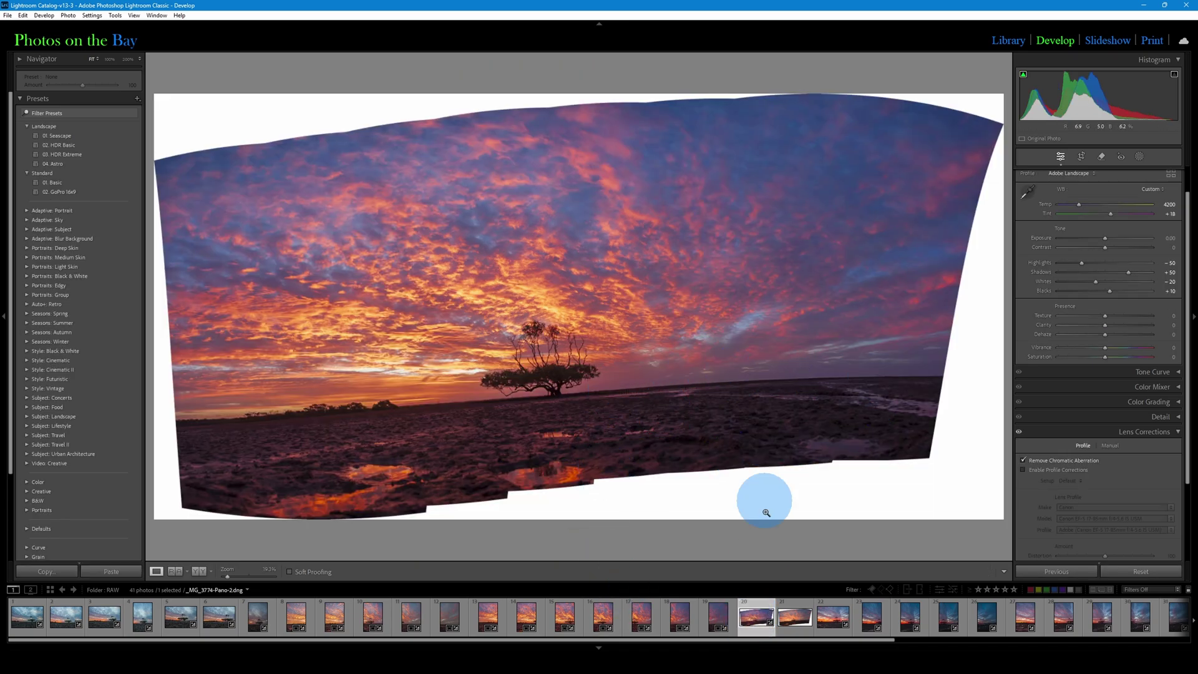
right_click(758, 618)
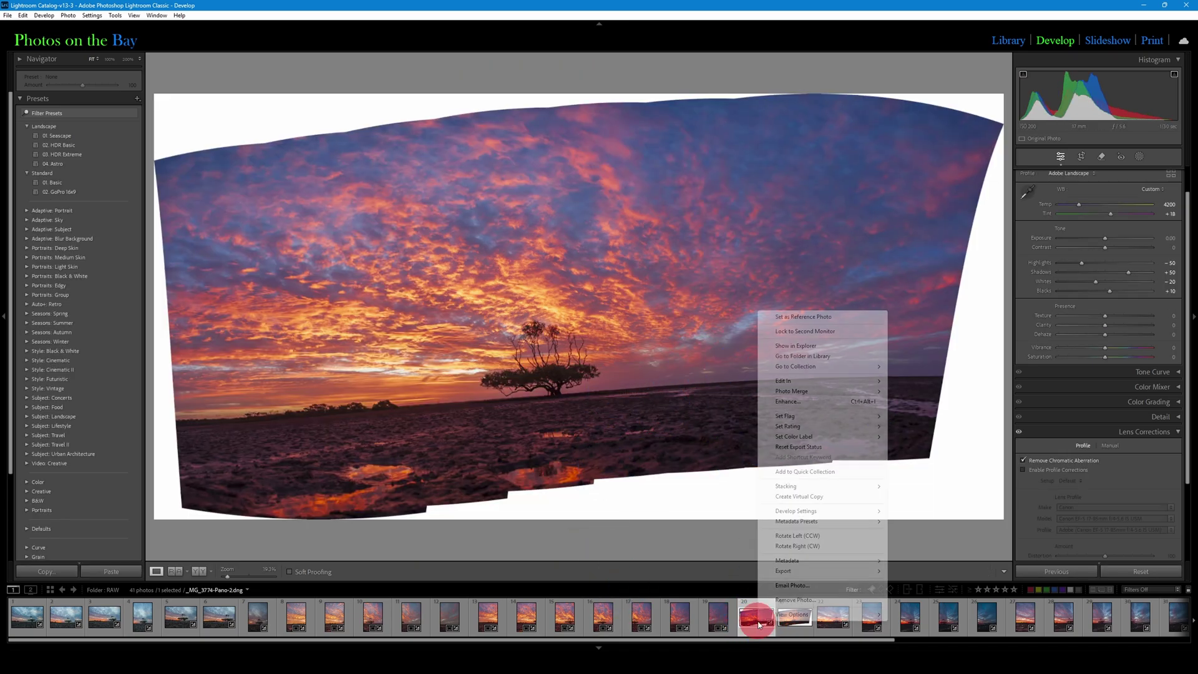
mouse_move(827, 383)
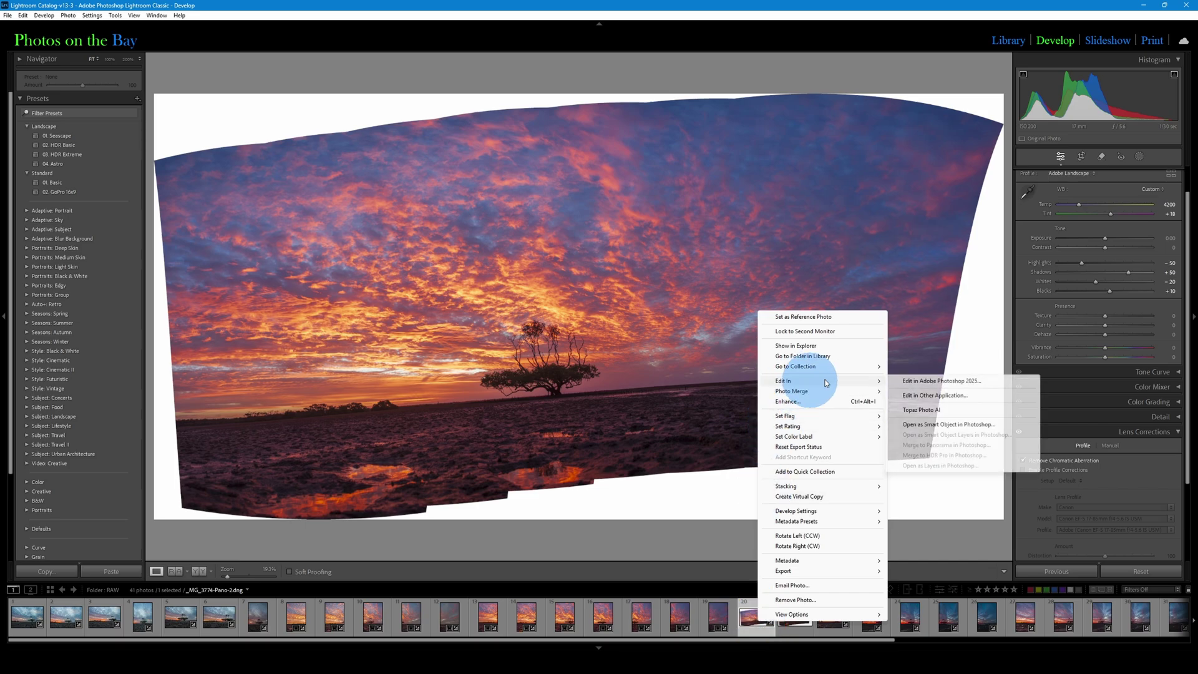
left_click(922, 381)
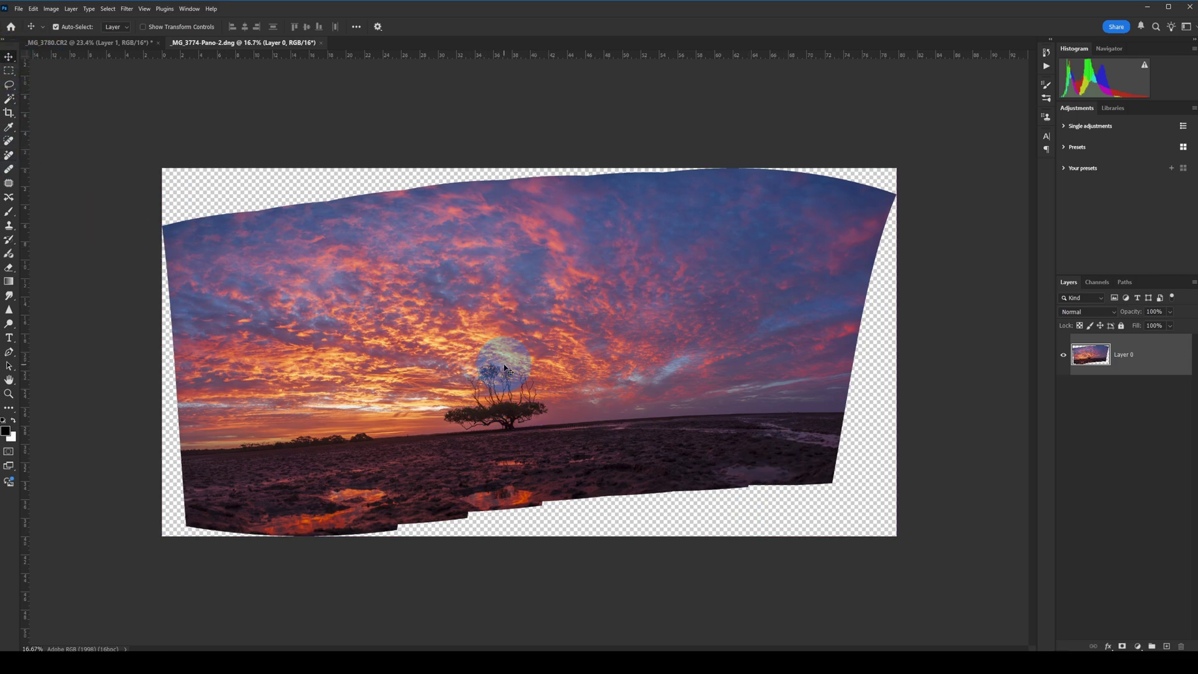
Duplicate Layer 0 of the Lightroom-merged panorama
scroll(504, 368, "up", 2)
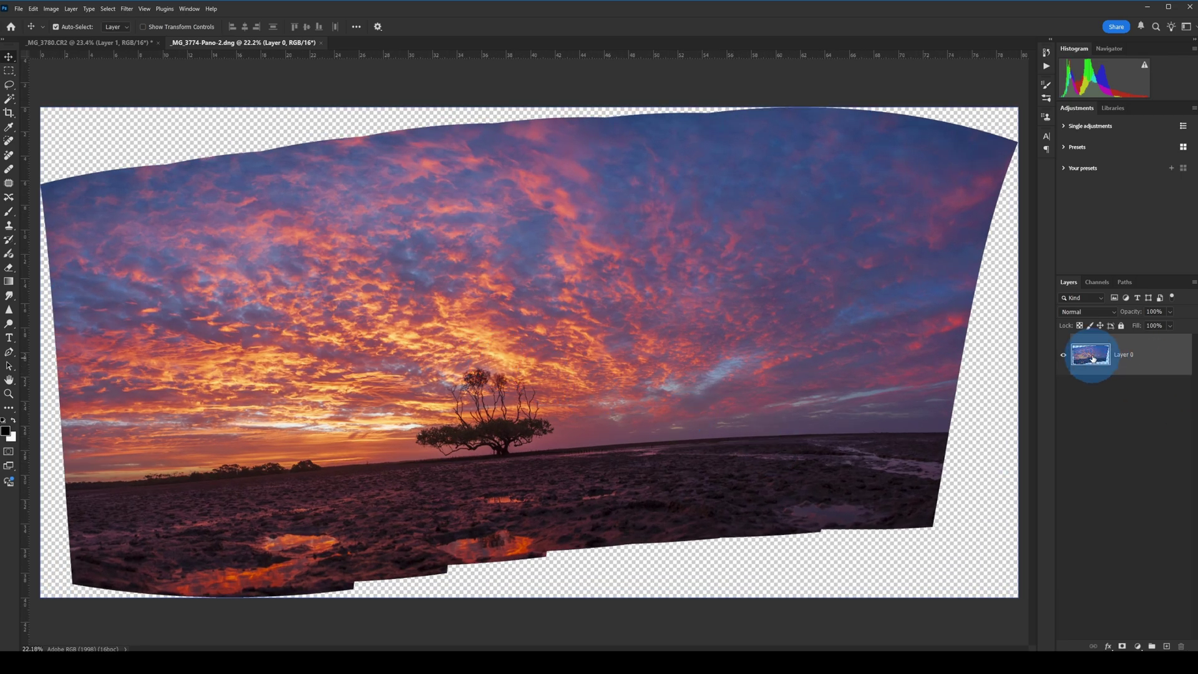
key("ctrl+j")
left_click(1099, 388, "ctrl")
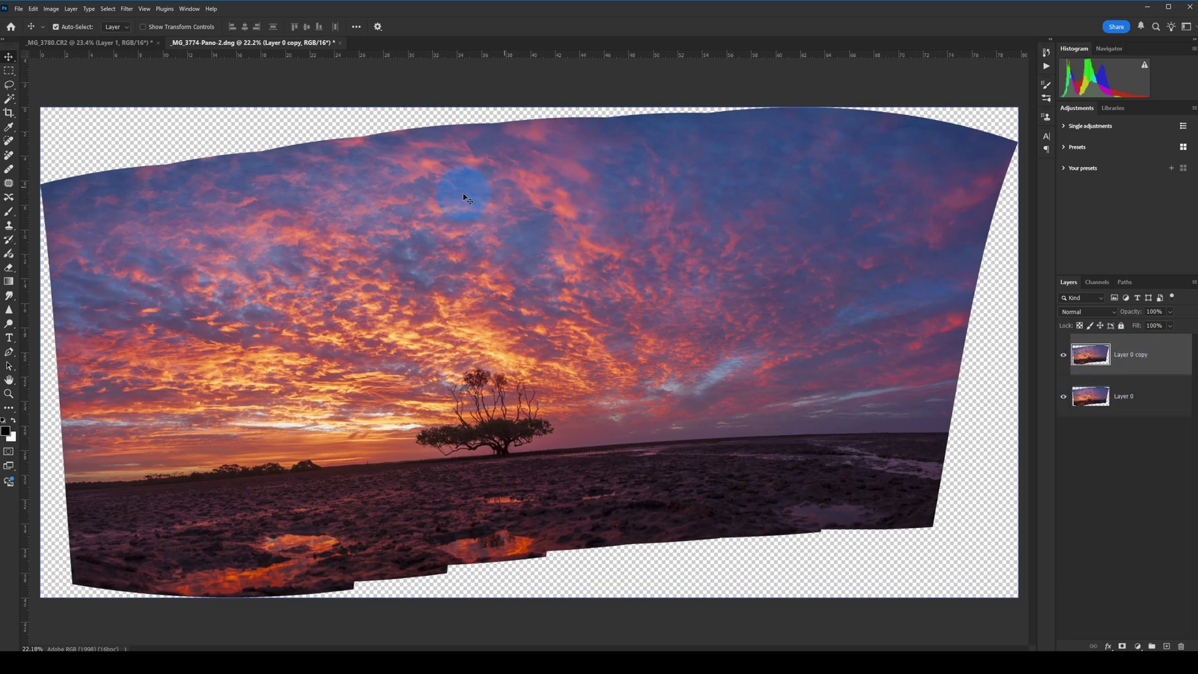
Show the rulers and place a horizontal guide level with the horizon at the base of the tree
key("ctrl+r")
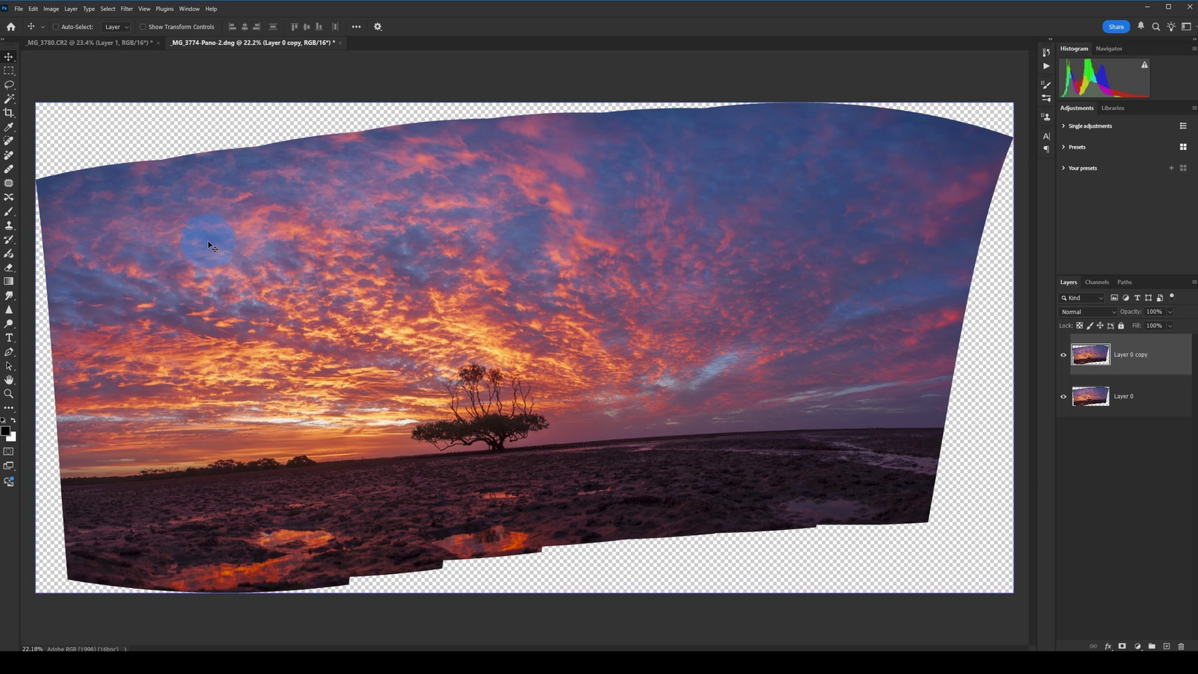
key("ctrl+r")
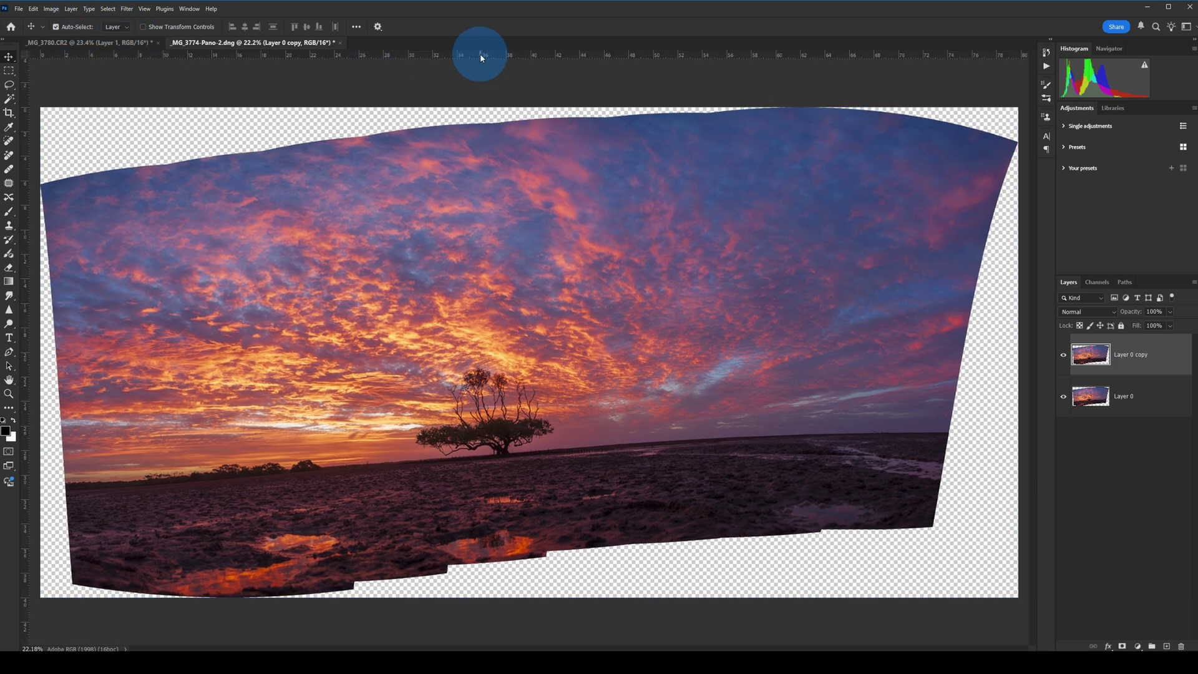
key("ctrl+r")
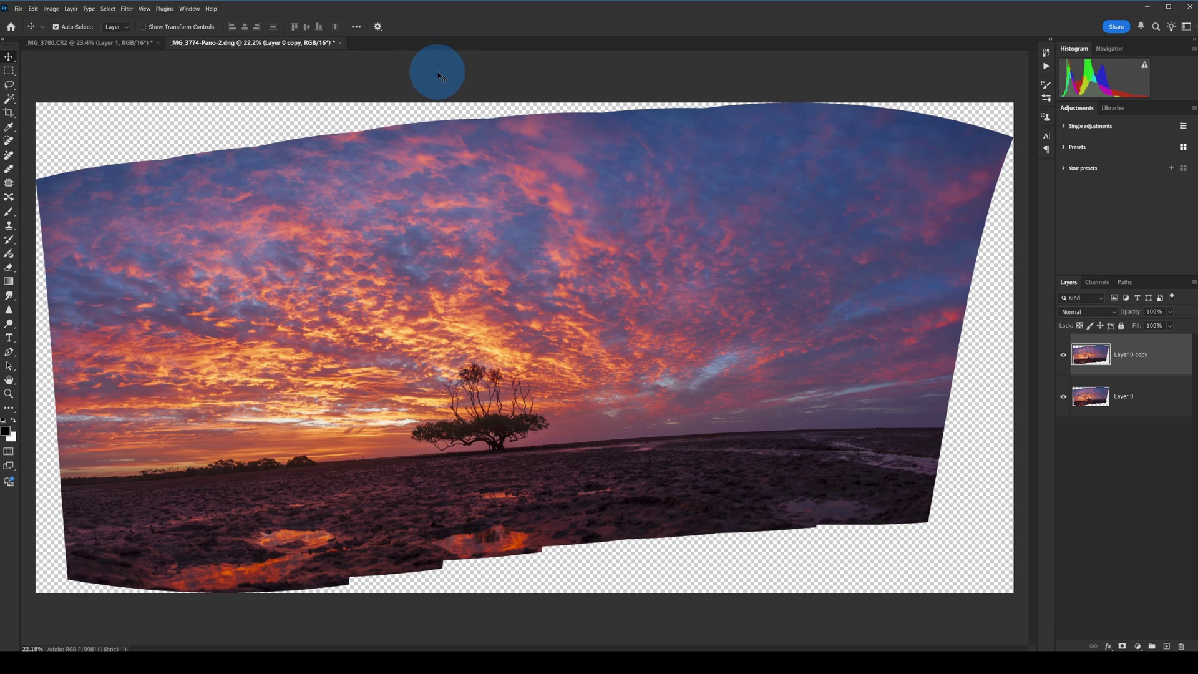
key("ctrl+r")
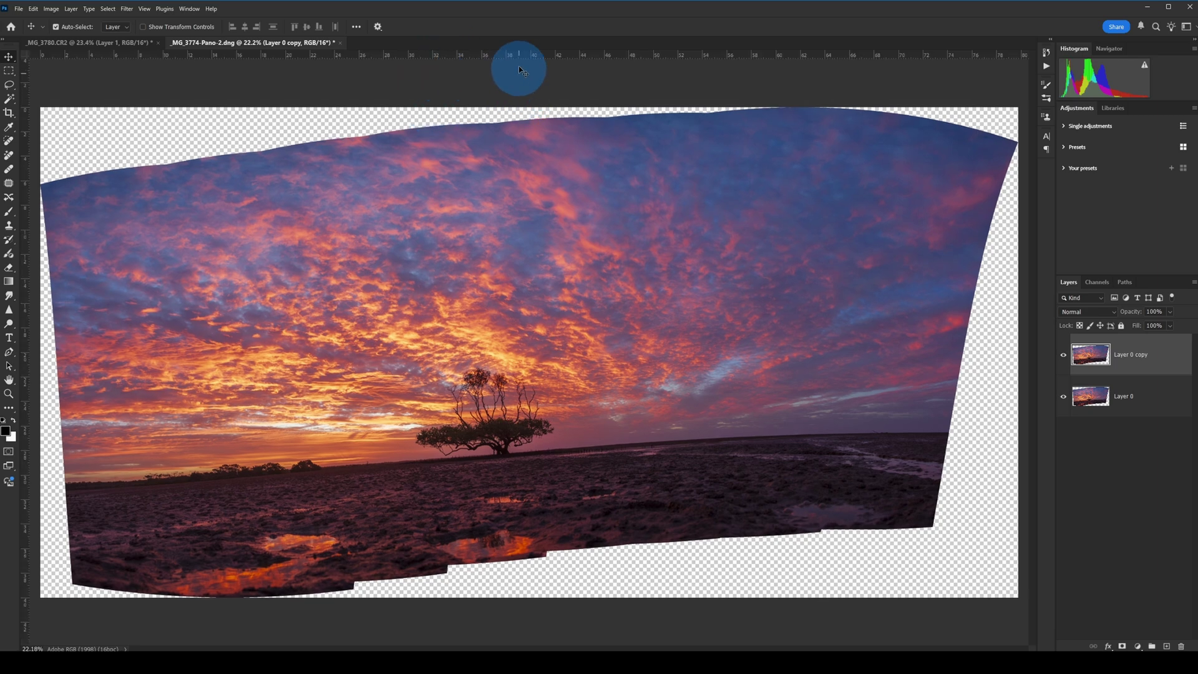
left_click_drag(517, 55, 527, 455)
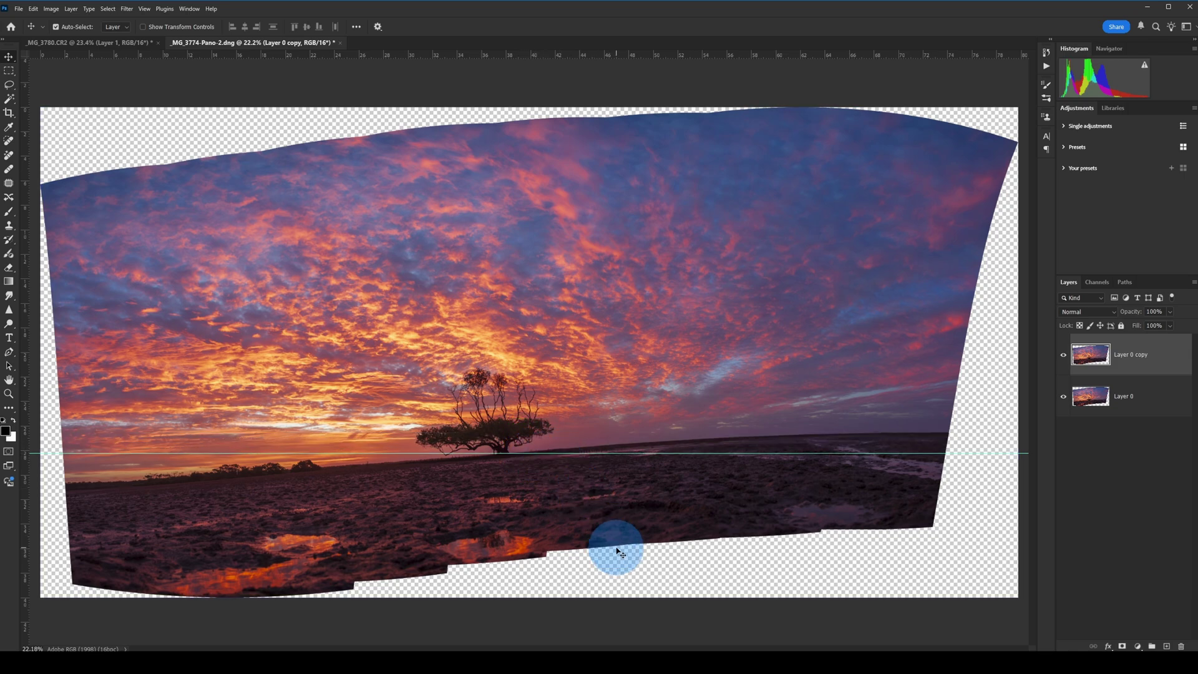
Start Puppet Warp on Layer 0 copy, pin the horizon at the tree's base, and pull the horizon right of the tree down onto the guide
left_click(34, 11)
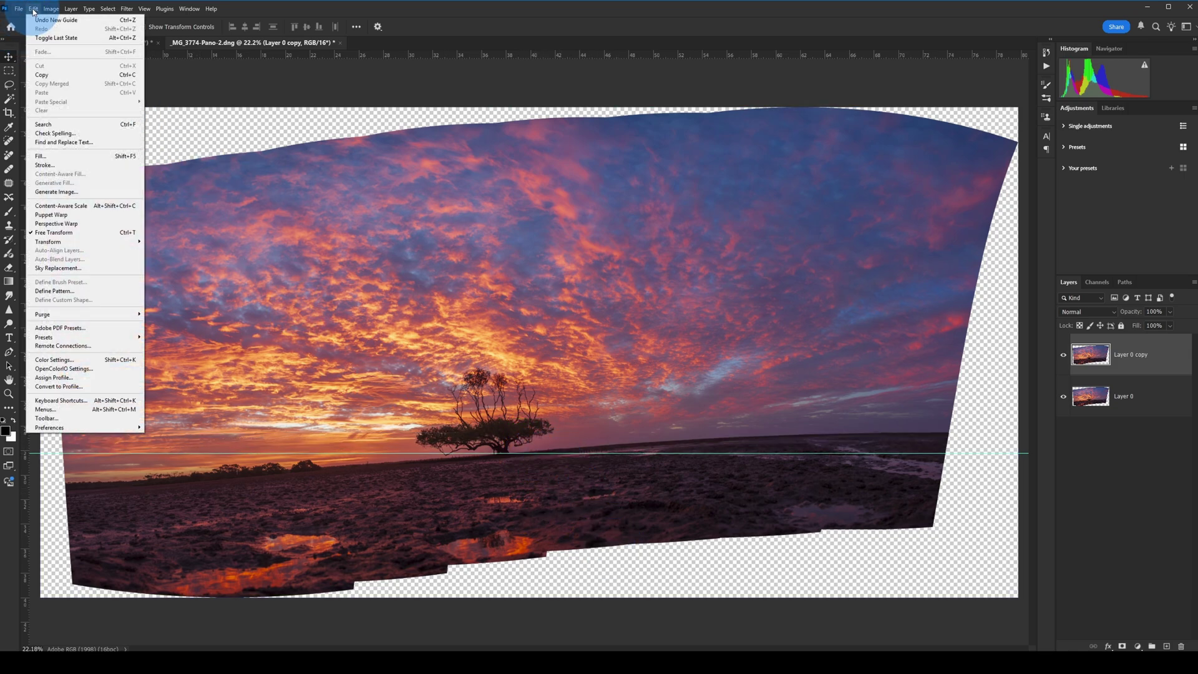
left_click(58, 217)
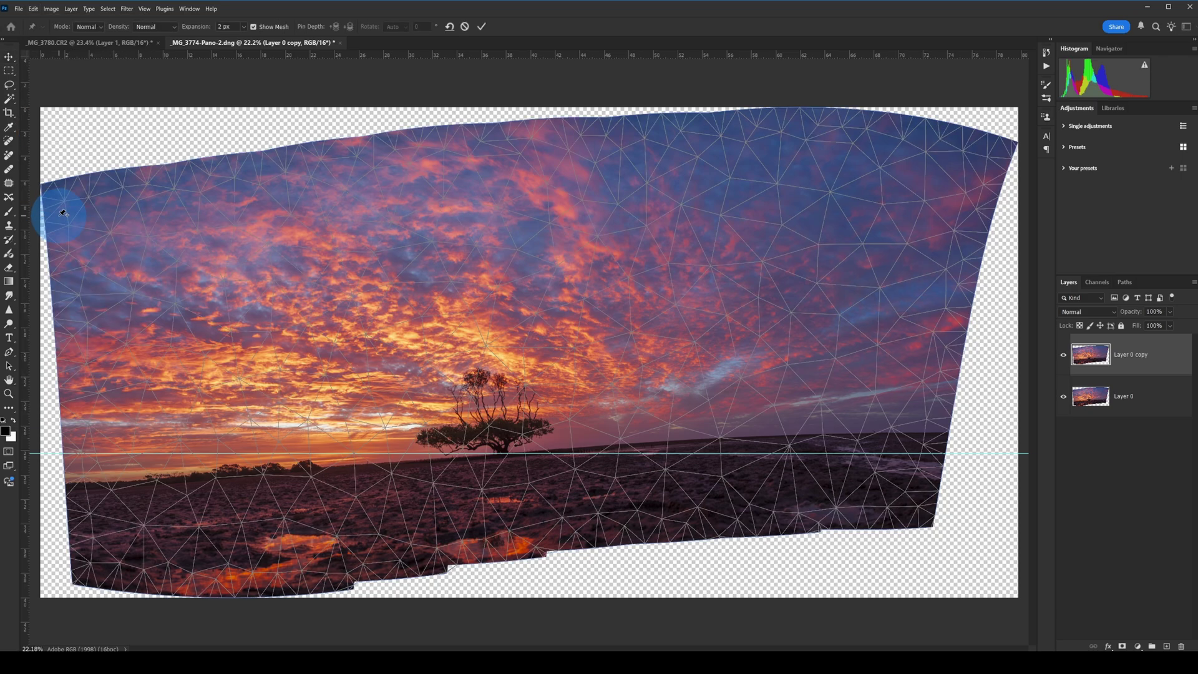
scroll(534, 475, "up", 6)
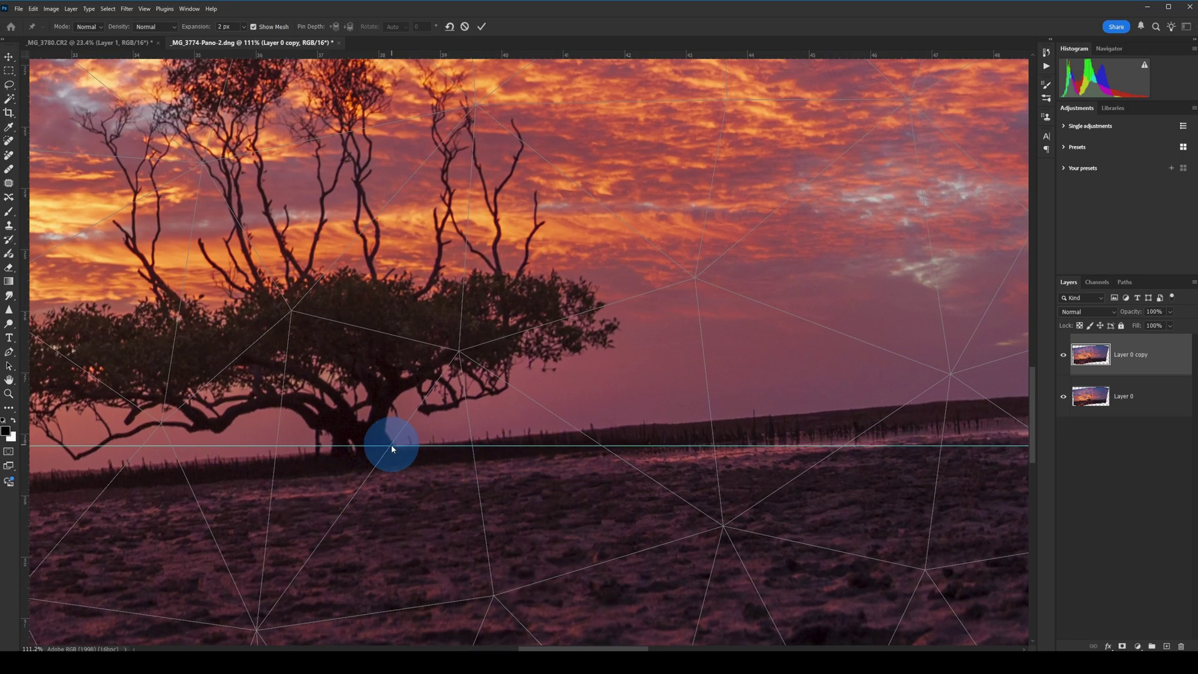
left_click(393, 445)
left_click(994, 398)
left_click_drag(995, 397, 1004, 446)
Add puppet warp pins along the rest of the horizon to the panorama's right edge, raising each one onto the guide
left_click_drag(584, 649, 667, 650)
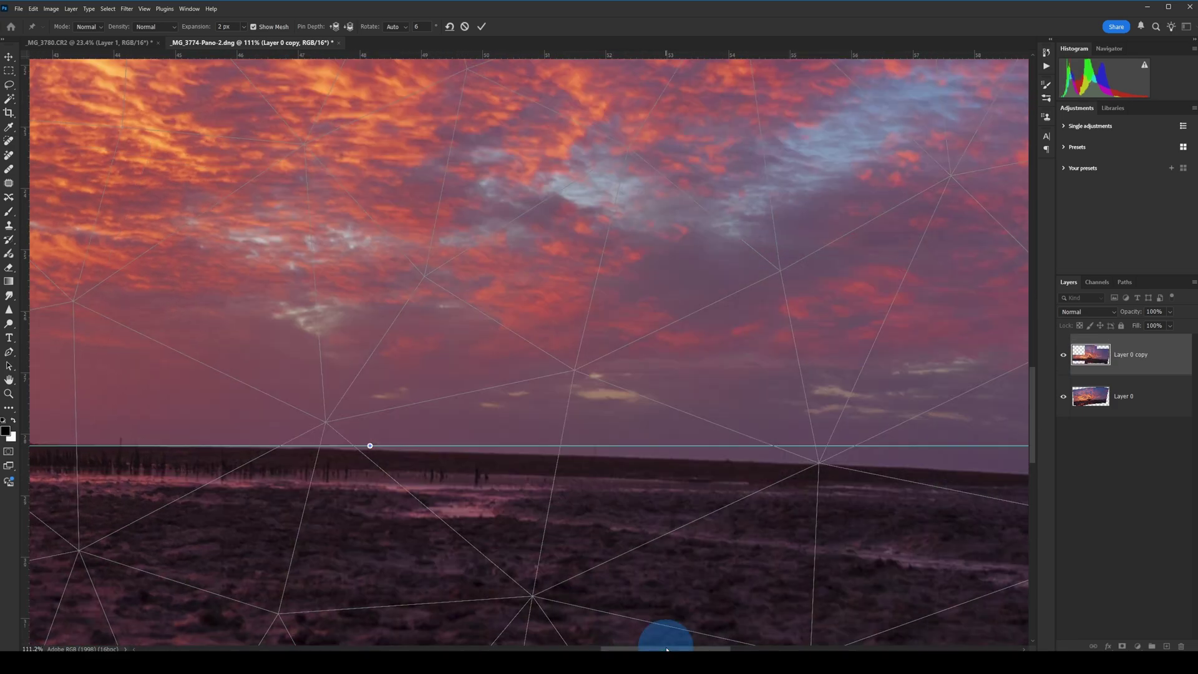
left_click_drag(893, 470, 898, 446)
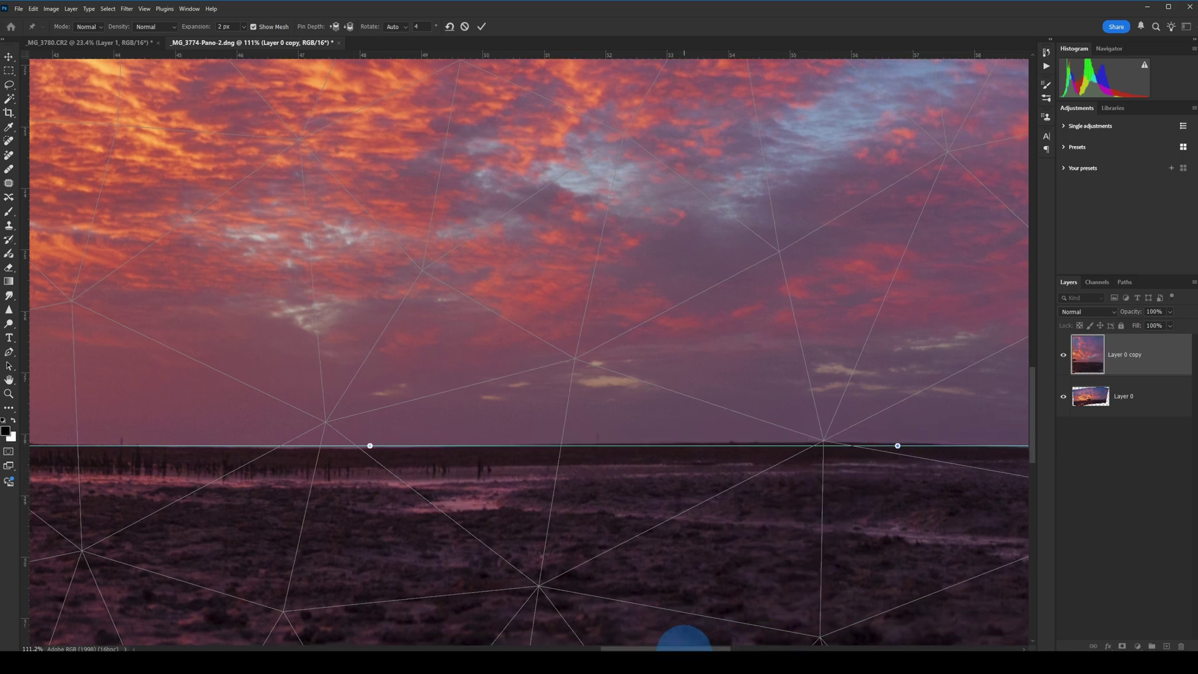
left_click_drag(684, 648, 763, 648)
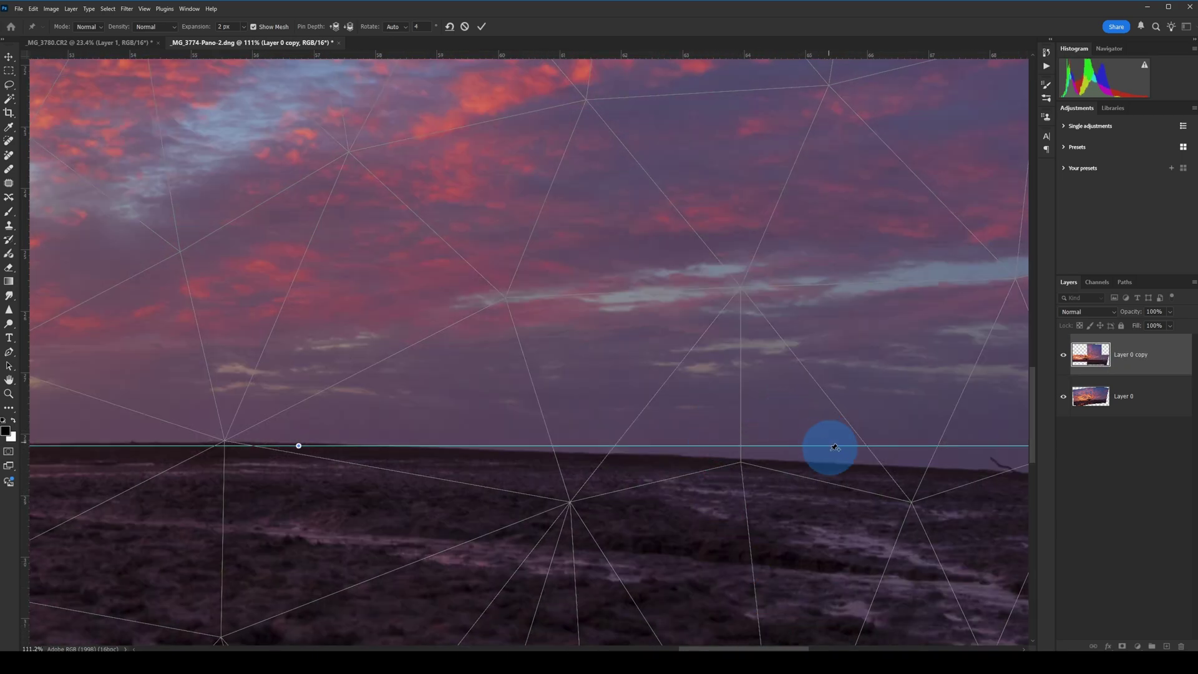
left_click(682, 455)
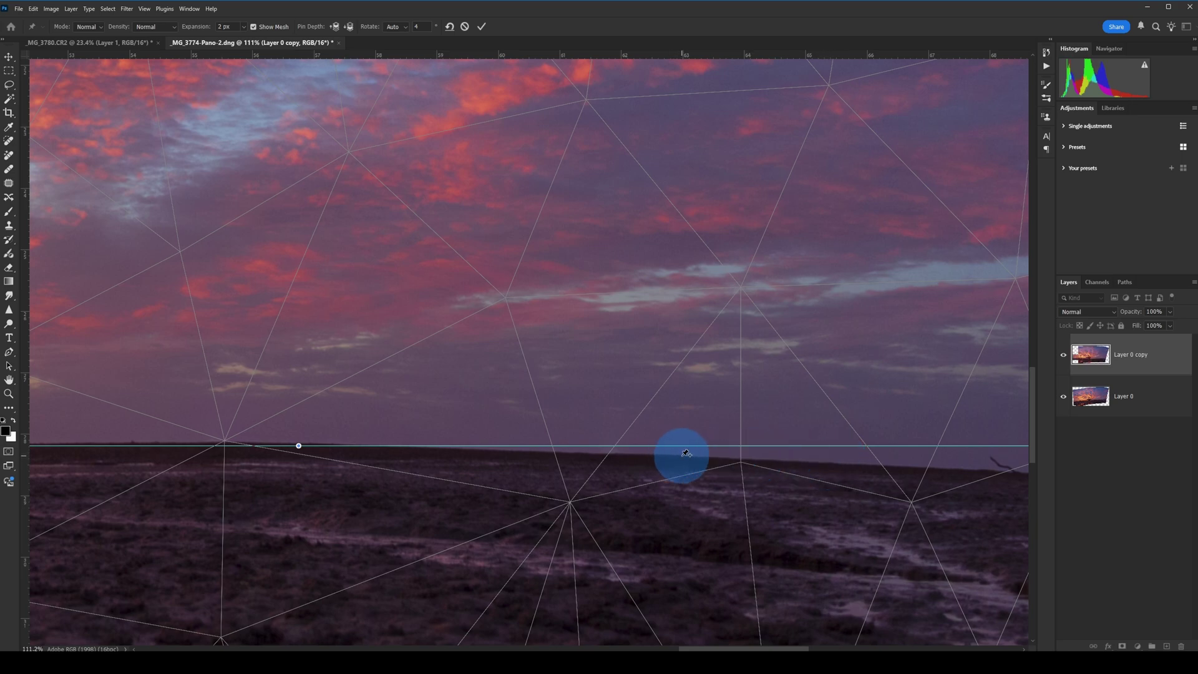
mouse_move(683, 458)
left_mouse_down()
mouse_move(682, 436)
mouse_move(687, 447)
left_mouse_up()
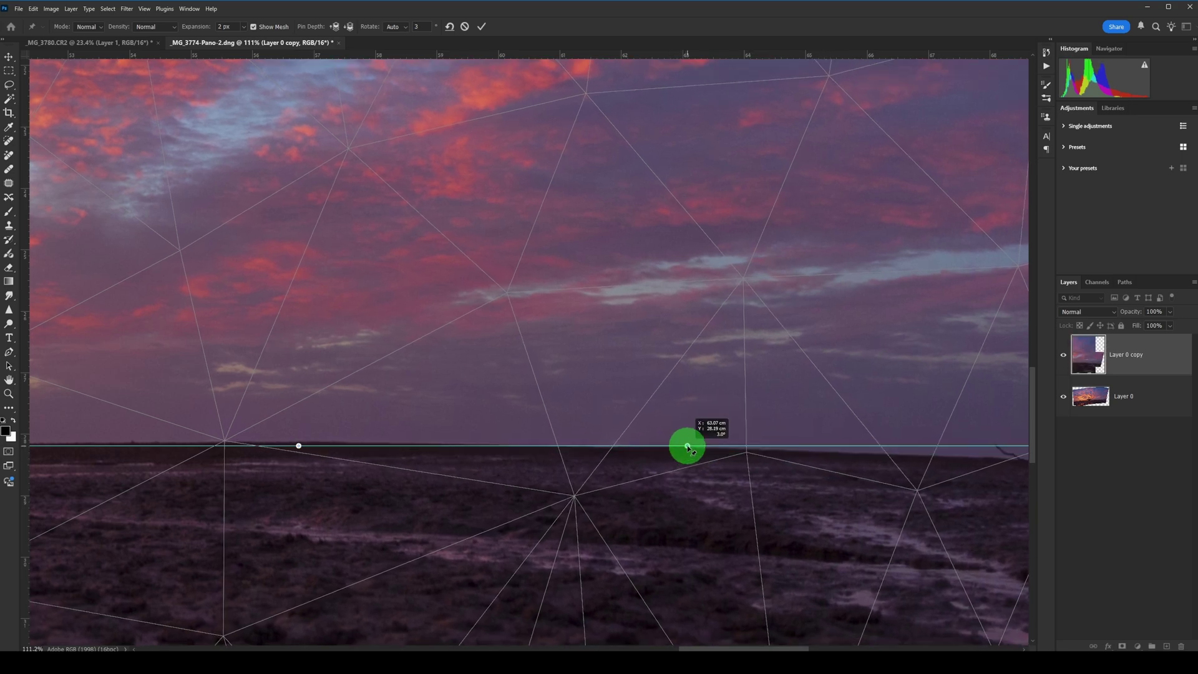
left_click_drag(709, 649, 757, 649)
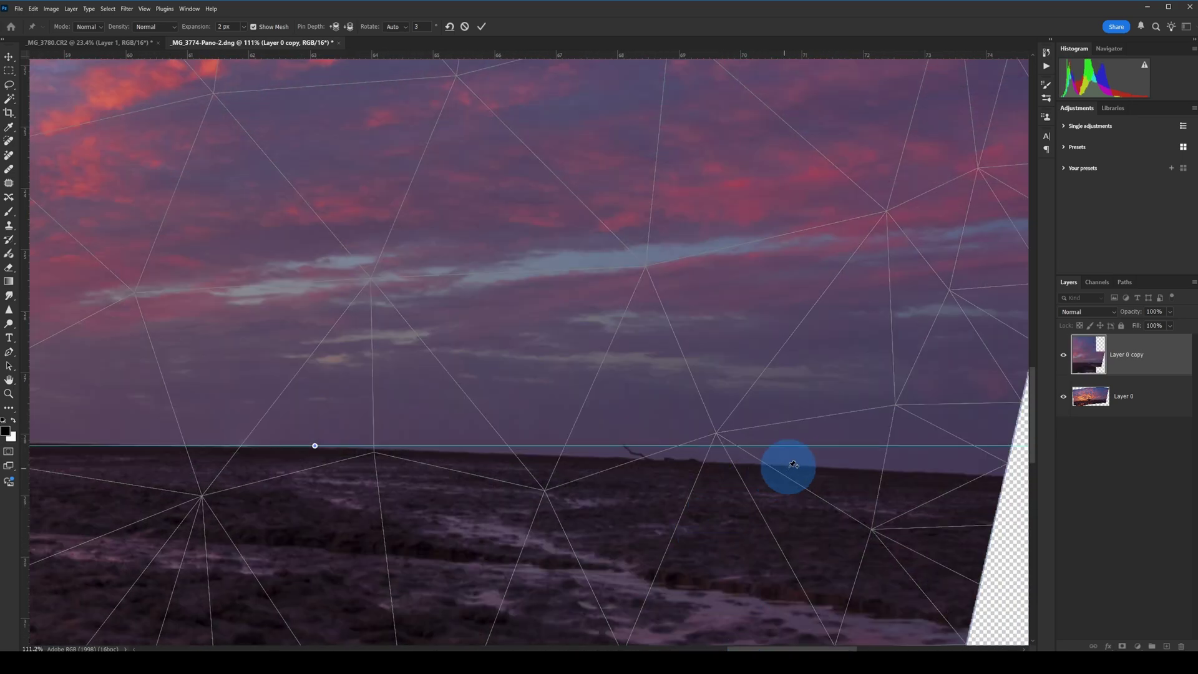
left_click_drag(757, 462, 756, 445)
left_click_drag(1005, 457, 1005, 445)
Pin the horizon onto the guide at intervals from the tree to the panorama's left edge, and commit the puppet warp
left_click_drag(755, 649, 543, 649)
left_click_drag(641, 646, 565, 646)
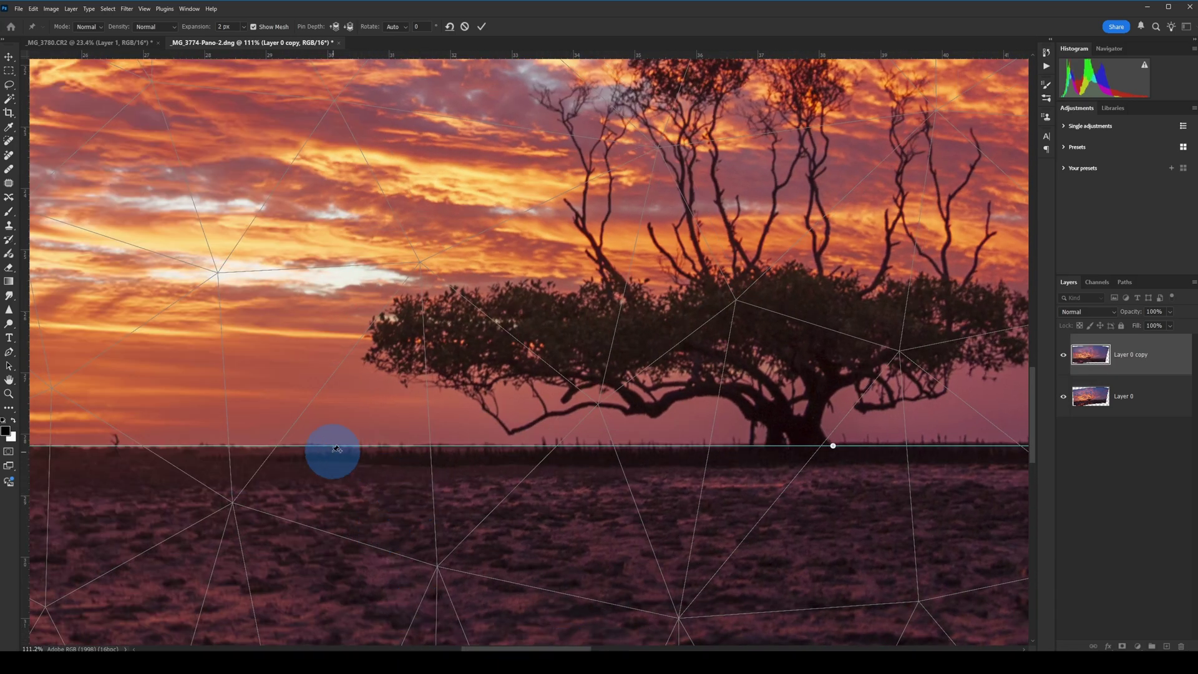
left_click_drag(322, 451, 316, 450)
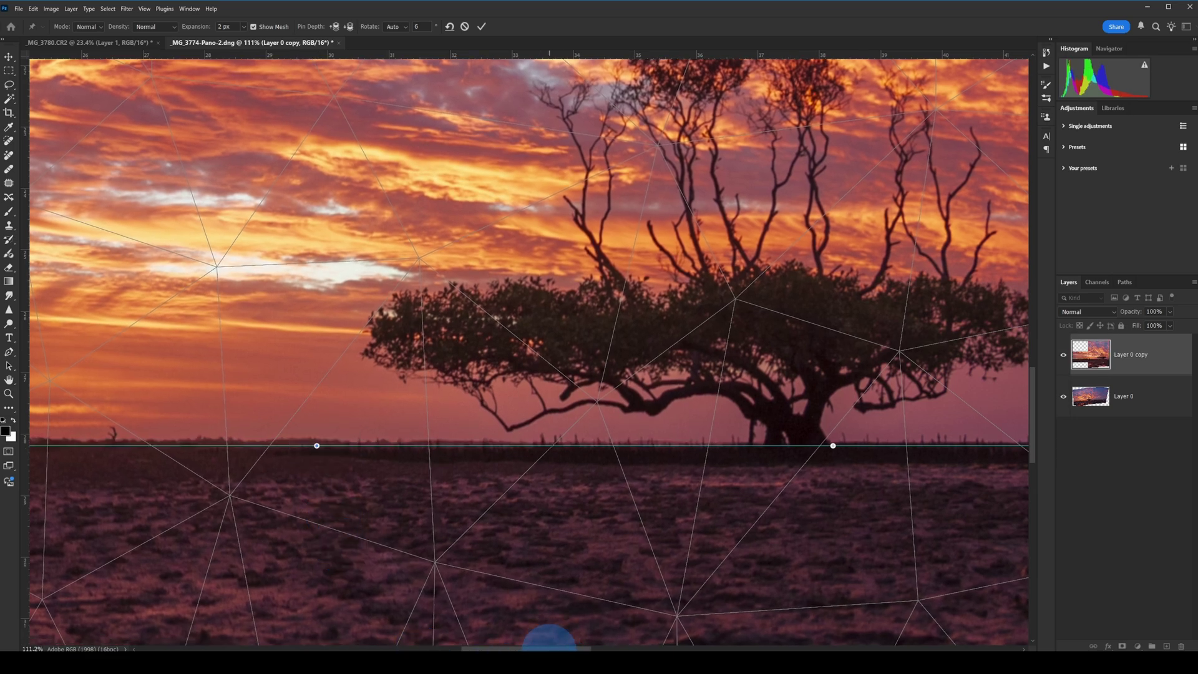
left_click_drag(528, 646, 483, 645)
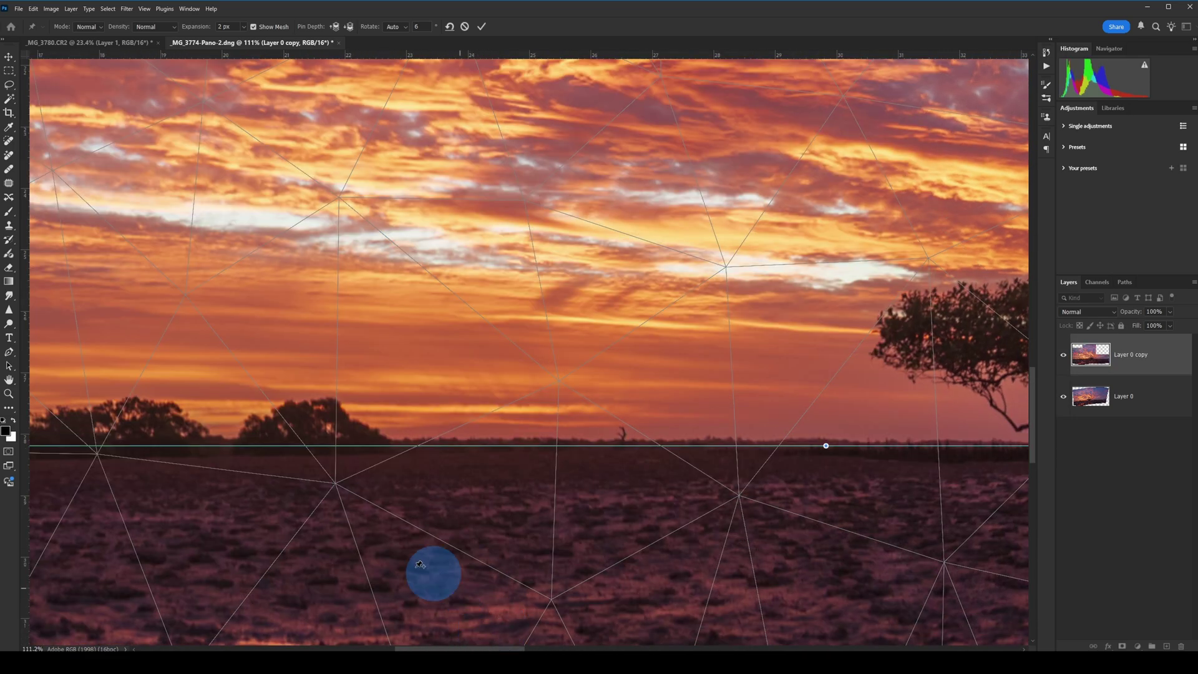
left_click_drag(203, 459, 188, 450)
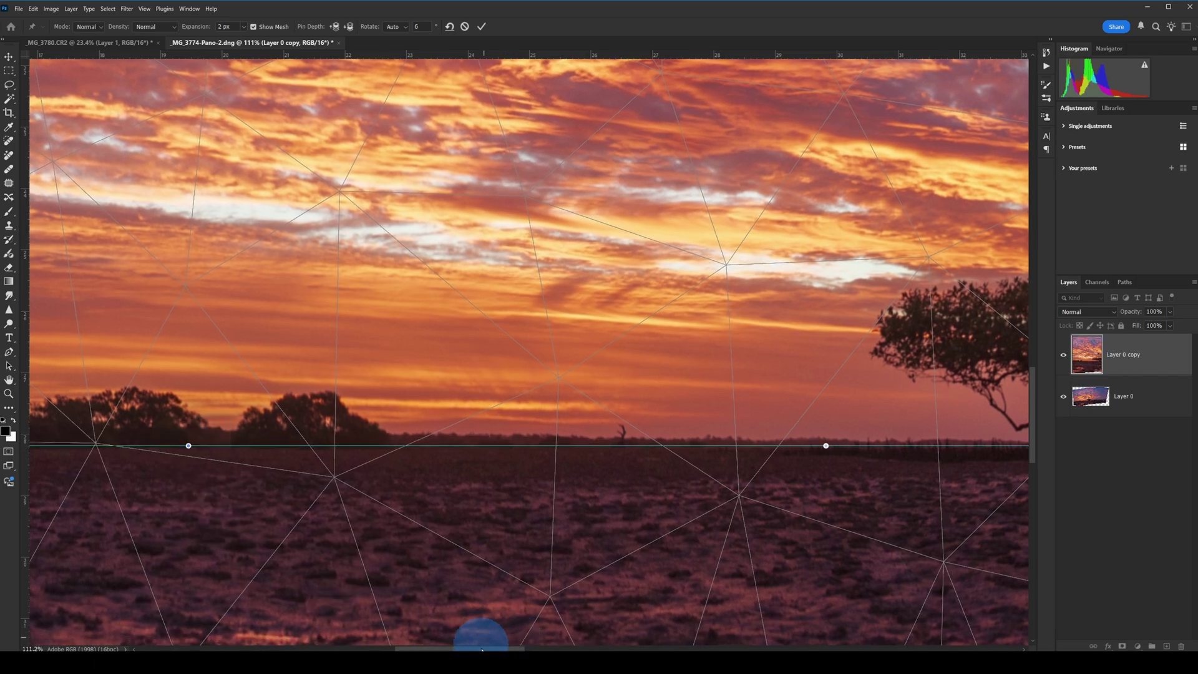
left_click_drag(478, 646, 414, 646)
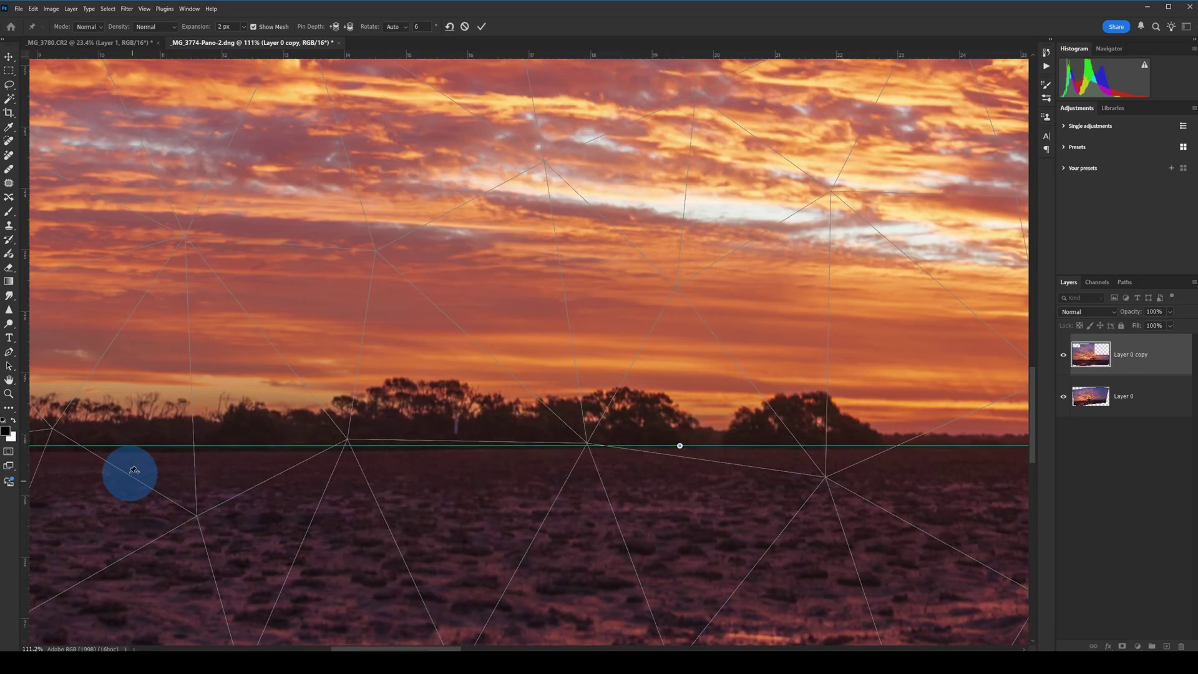
left_click_drag(111, 448, 113, 446)
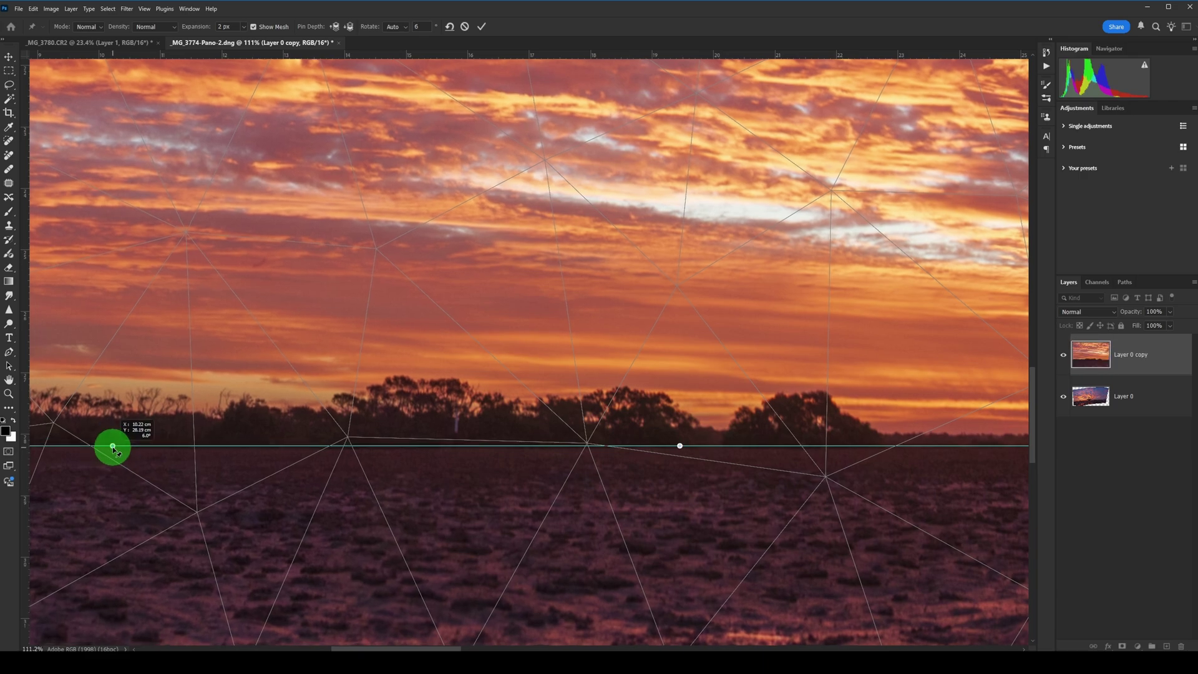
left_click_drag(356, 648, 299, 649)
left_click(228, 439)
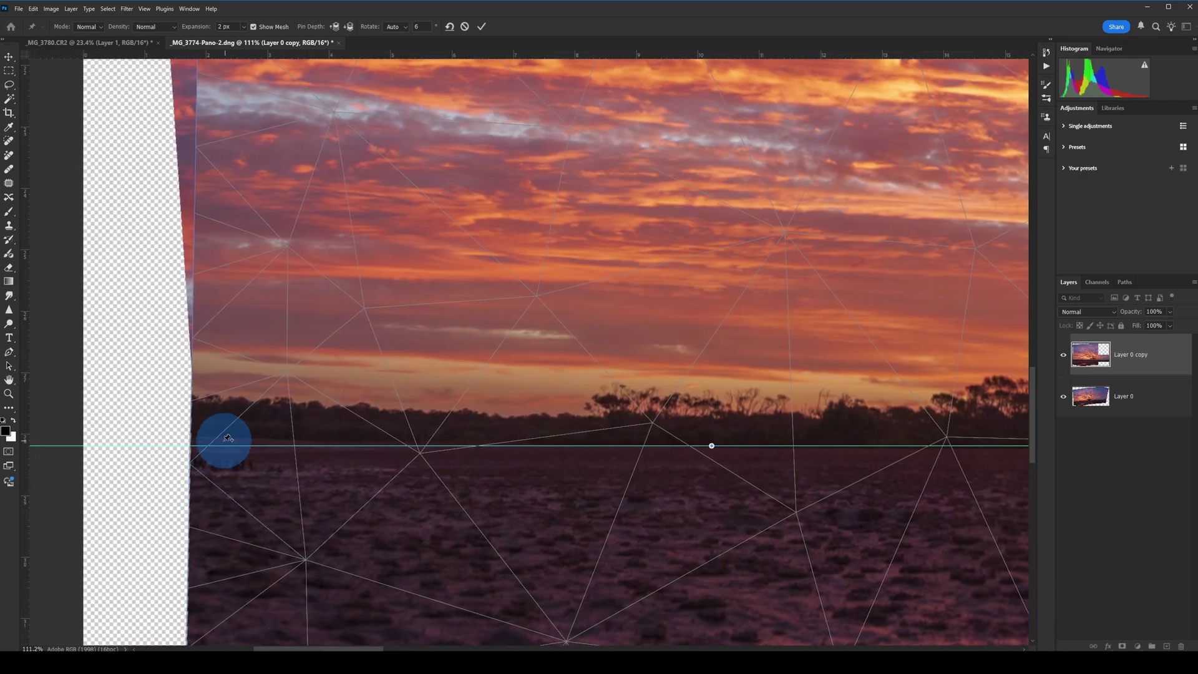
left_click_drag(219, 435, 214, 445)
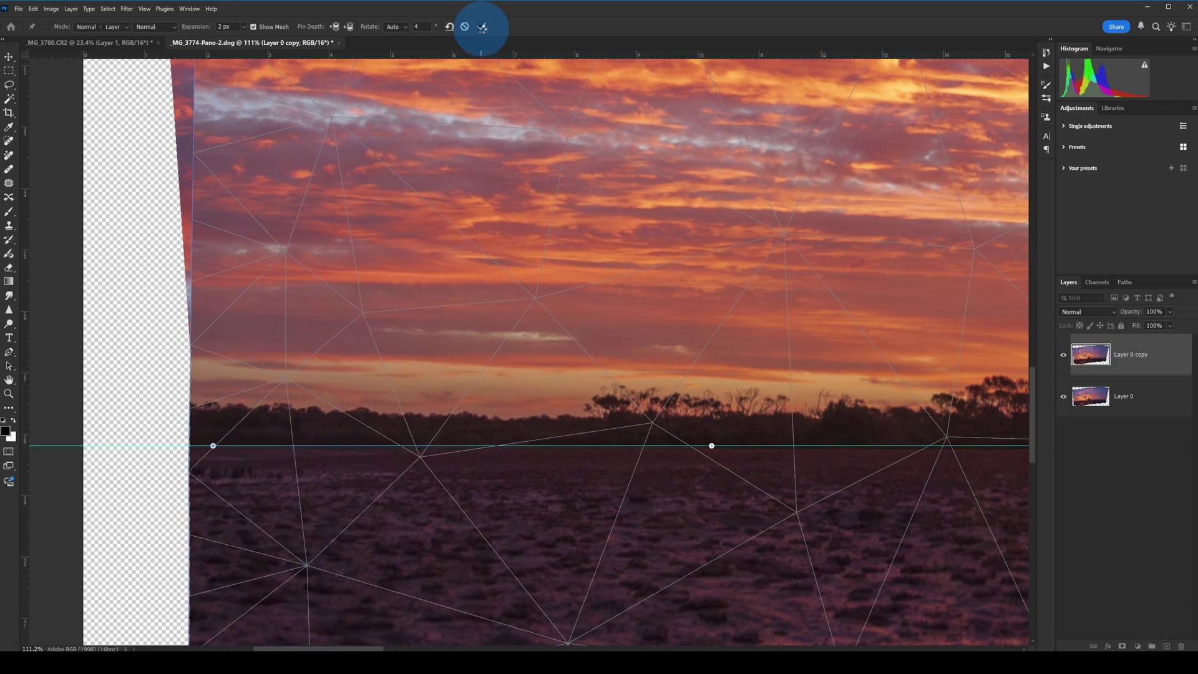
left_click(482, 27)
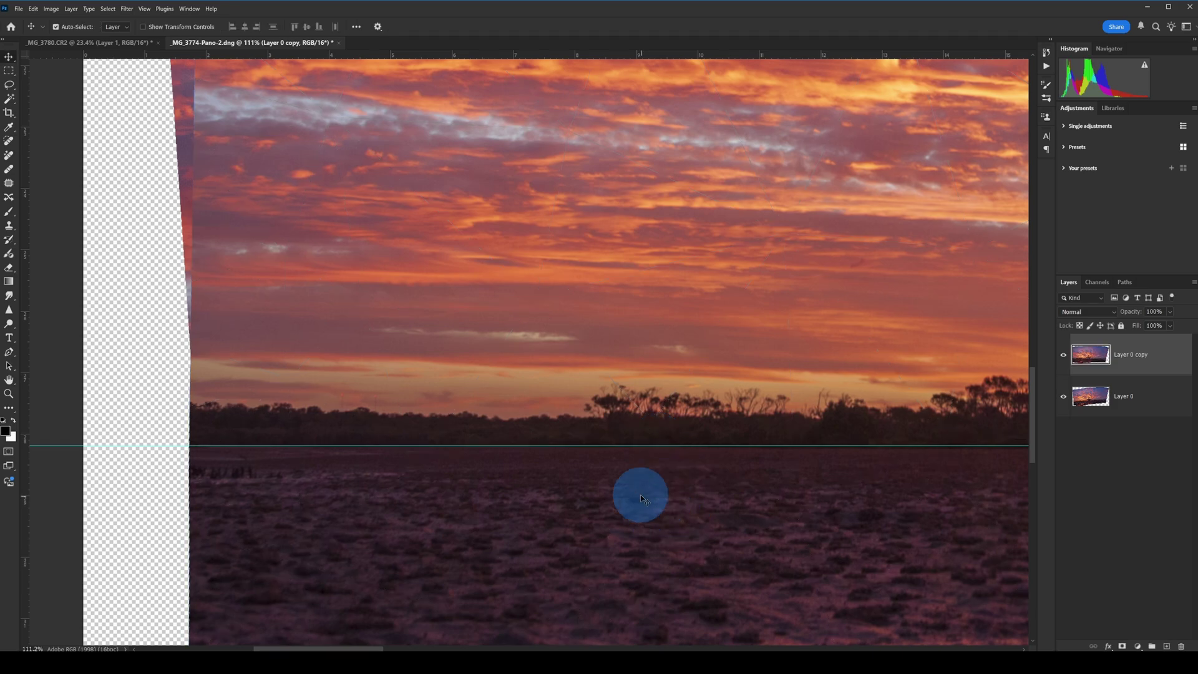
Compare the panorama before and after the warp by toggling Layer 0 copy, leaving it visible, and hide Layer 0
key("ctrl+0")
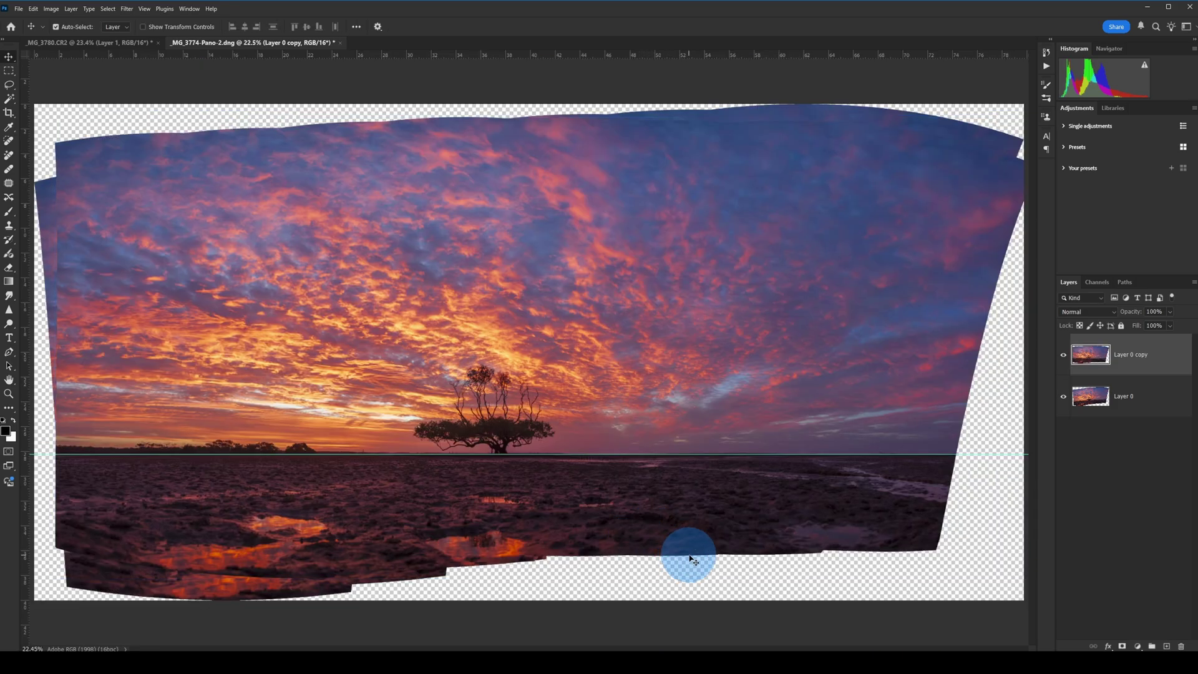
left_click(1064, 355)
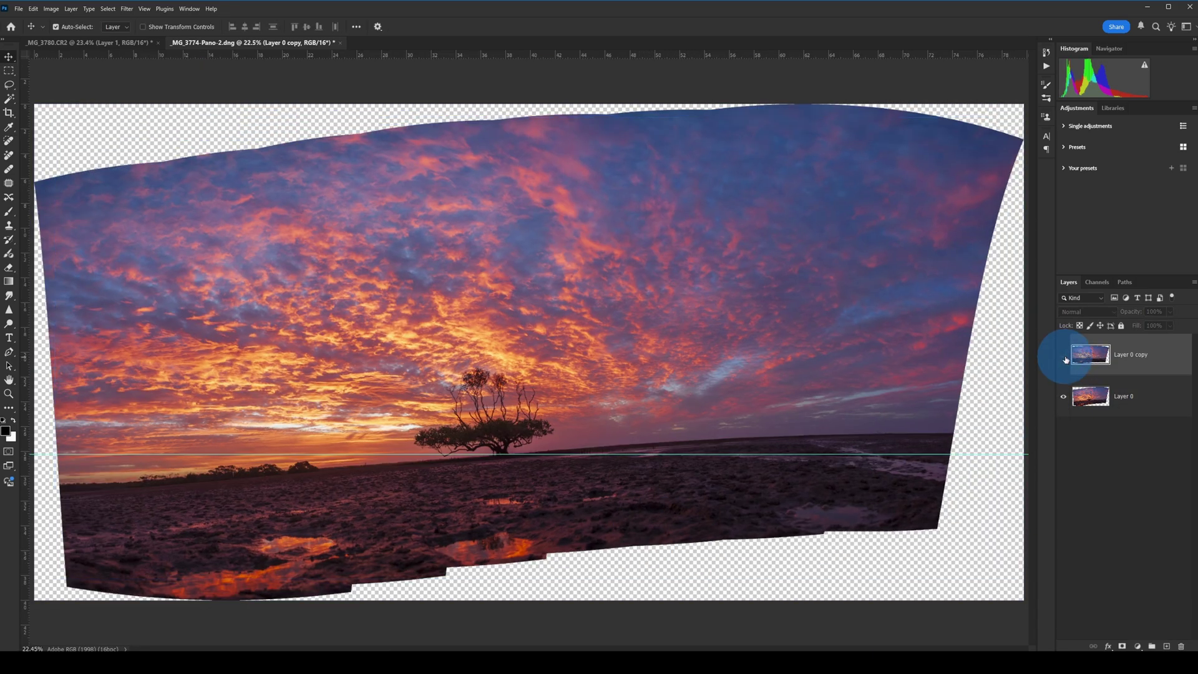
left_click(1063, 355)
left_click(1063, 356)
left_click(1064, 355)
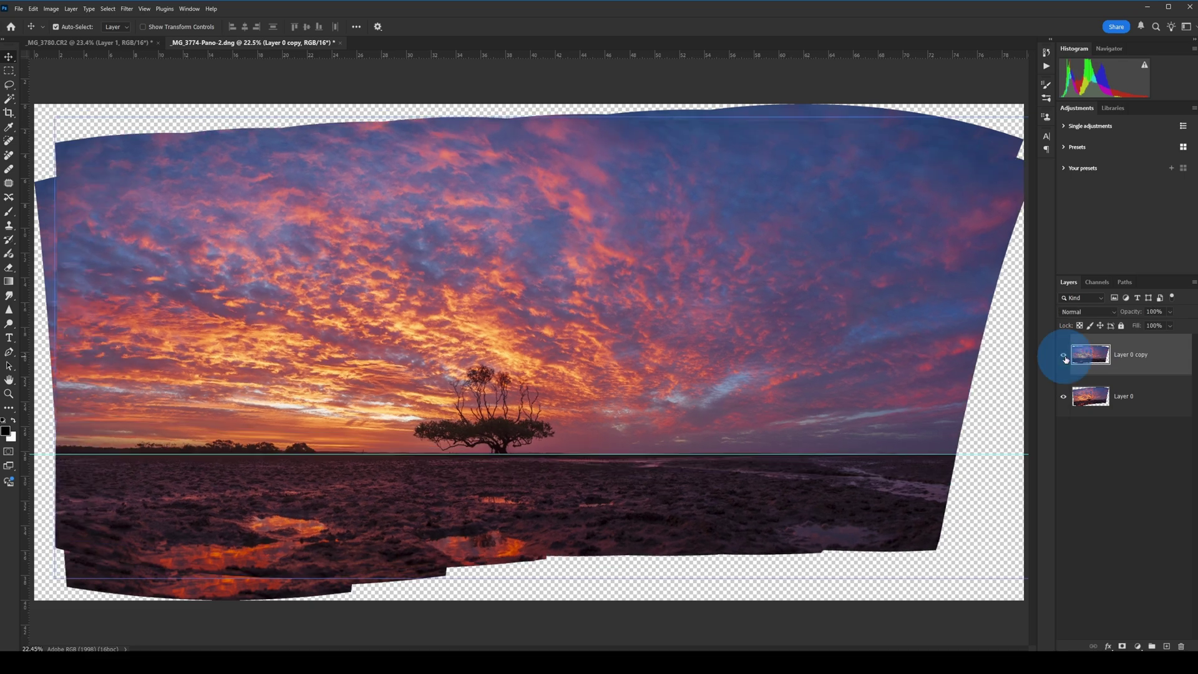
left_click(1064, 397)
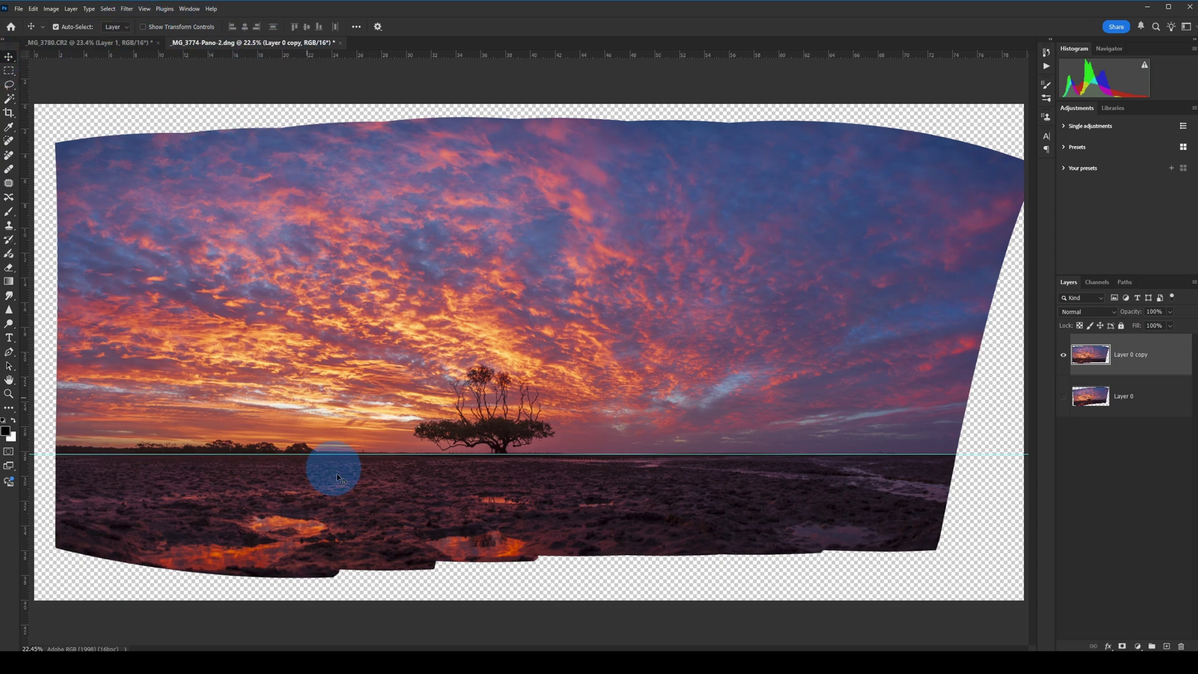
Remove the horizon guide from the image and hide the rulers
left_click_drag(347, 454, 366, 21)
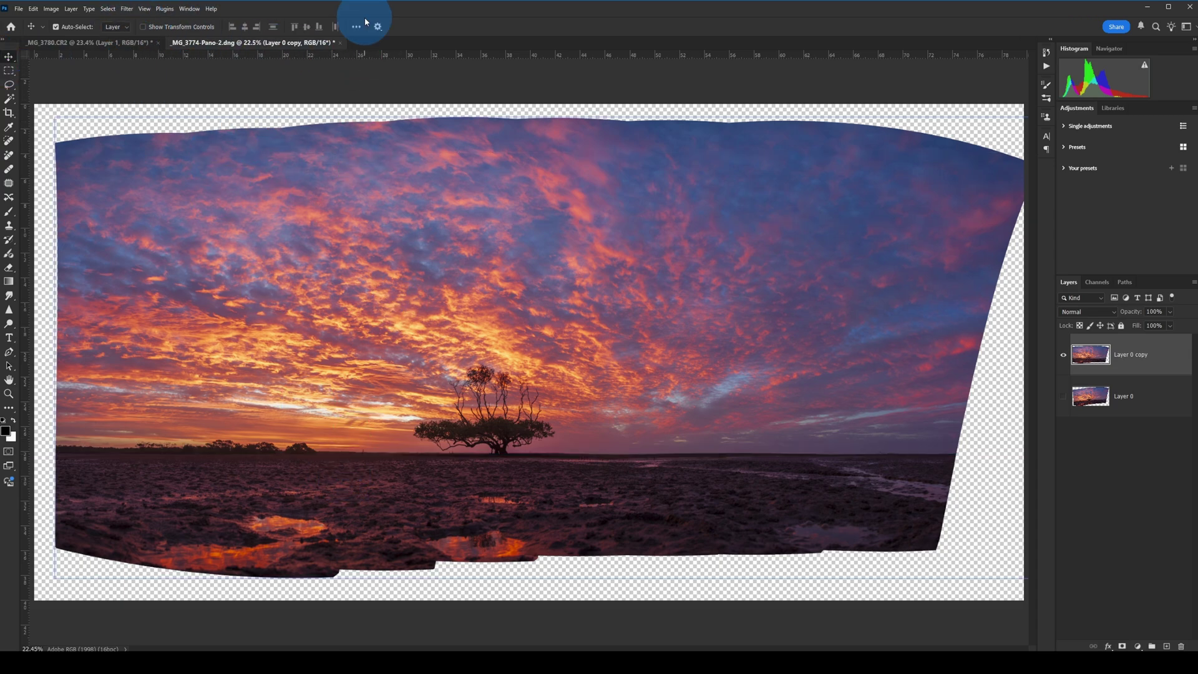
left_click(442, 60)
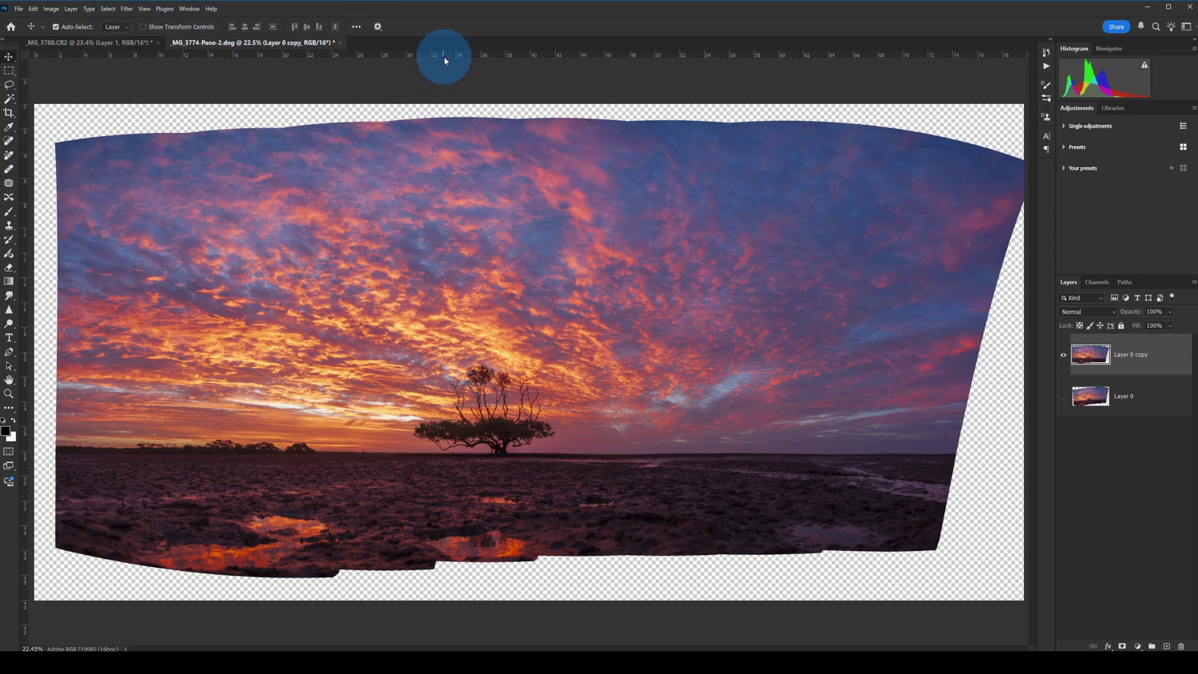
key("ctrl+r")
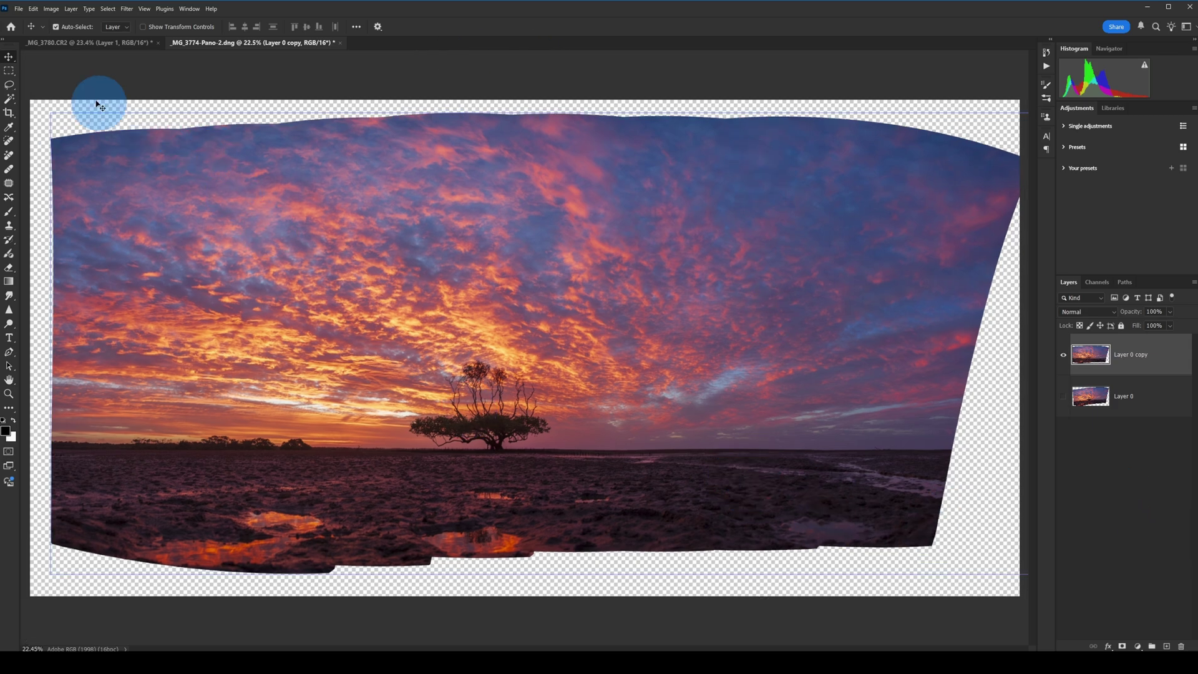
Pull the crop frame's edges inward to exclude the transparent borders around the warped panorama
left_click(9, 113)
left_click_drag(26, 345, 92, 343)
left_click_drag(525, 596, 527, 551)
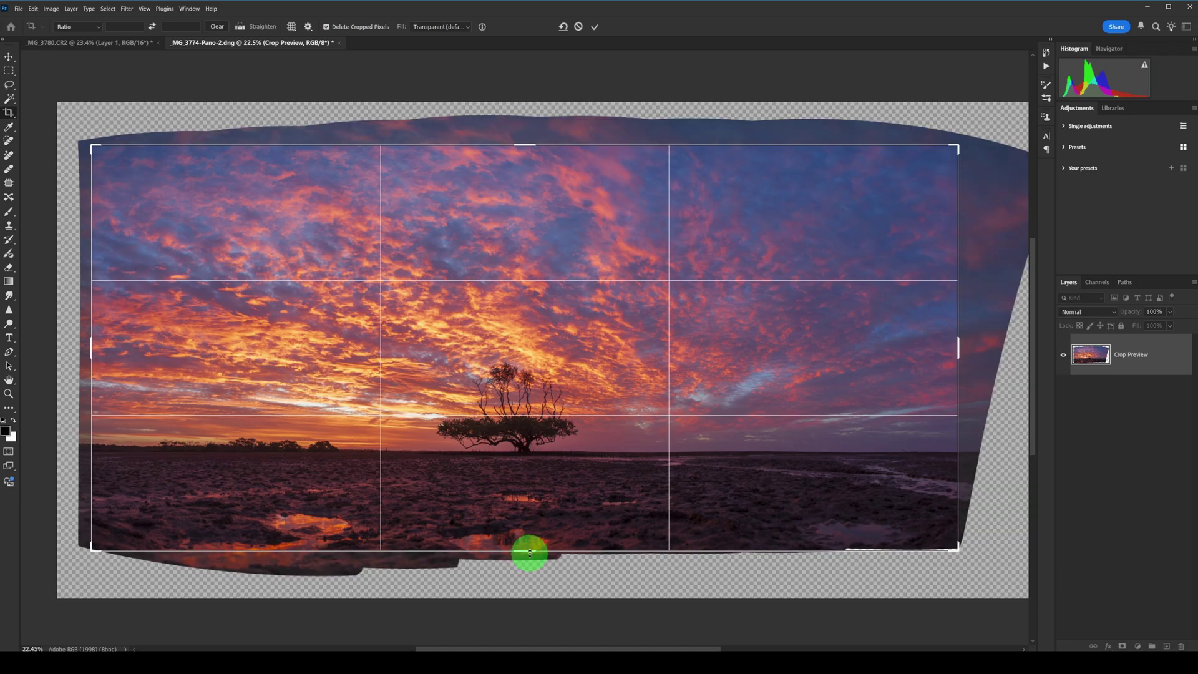